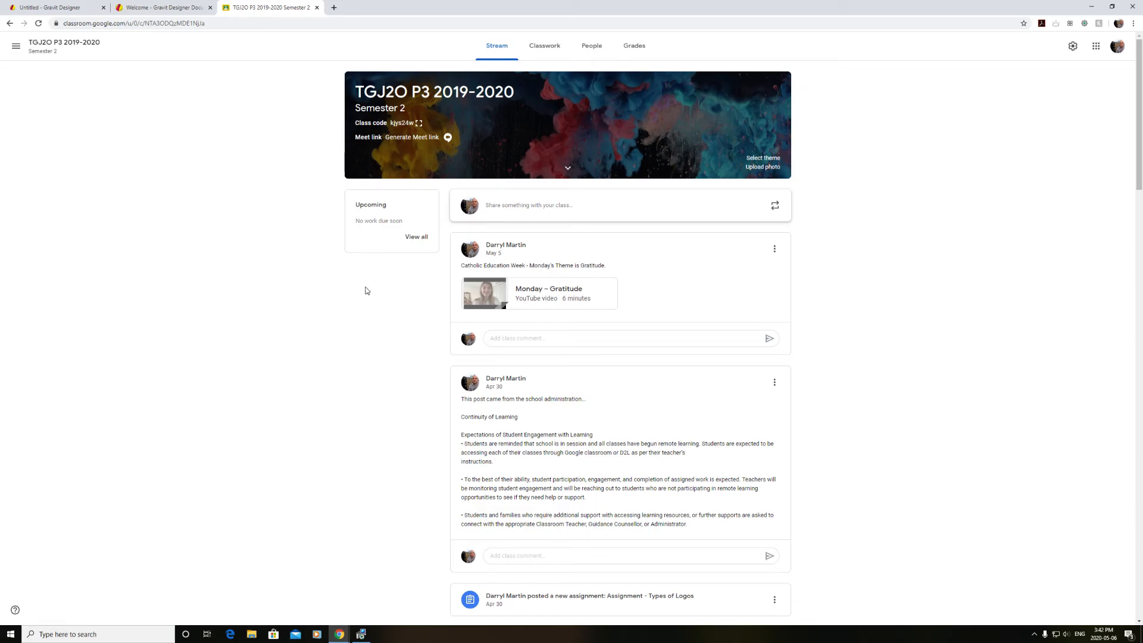
# Go to the course's classwork list and expand the Gravit User Guide and Tutorials post under Vector Drawing.
pyautogui.scroll(-11, 366, 290)
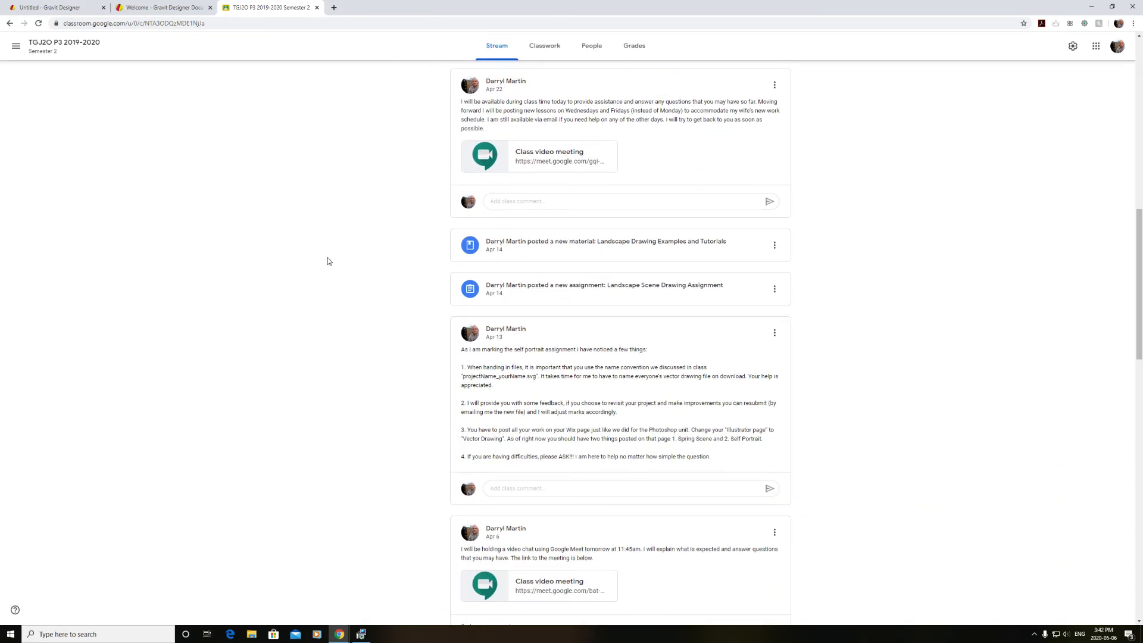
pyautogui.scroll(4, 325, 264)
pyautogui.click(545, 46)
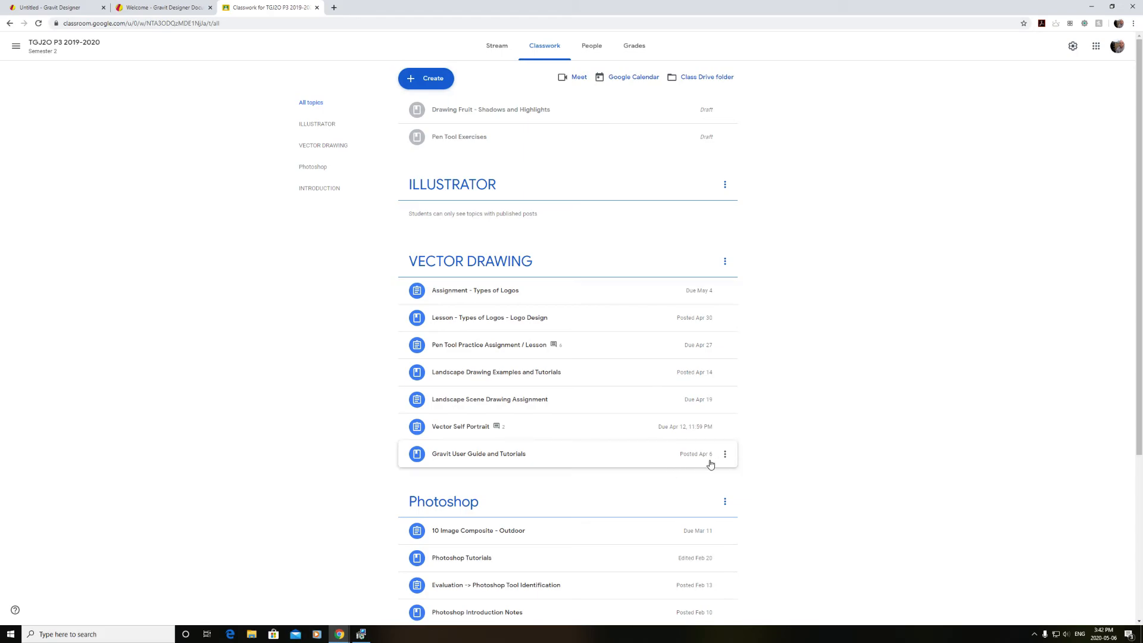
pyautogui.click(481, 454)
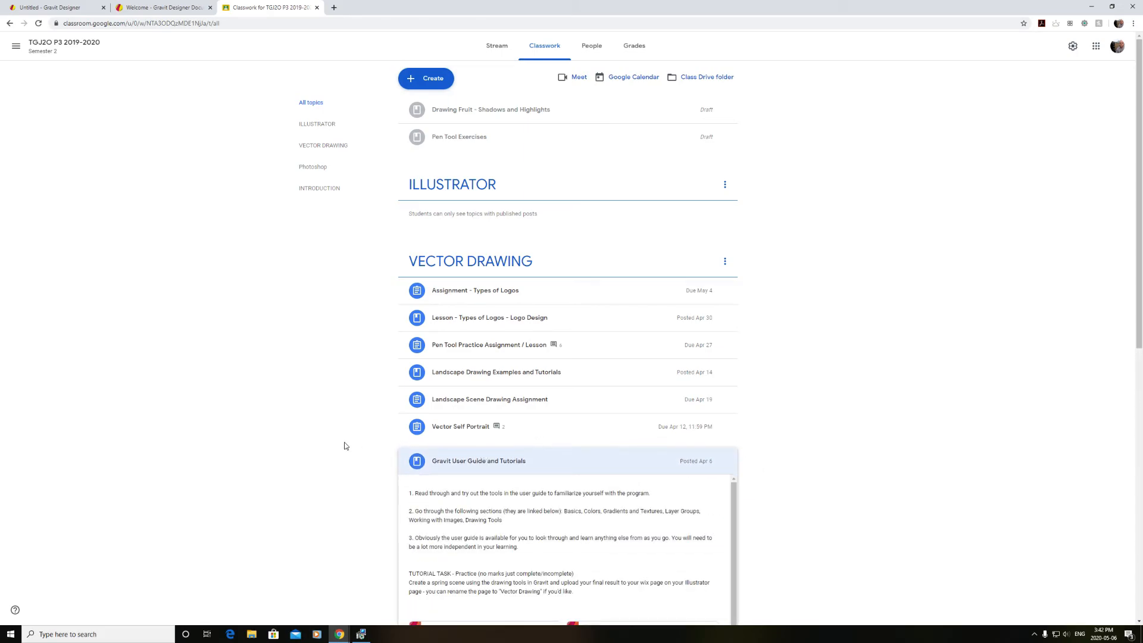
# Open the full Gravit User Guide and Tutorials material and read the spring scene tutorial task.
pyautogui.scroll(-1, 450, 363)
pyautogui.scroll(1, 448, 358)
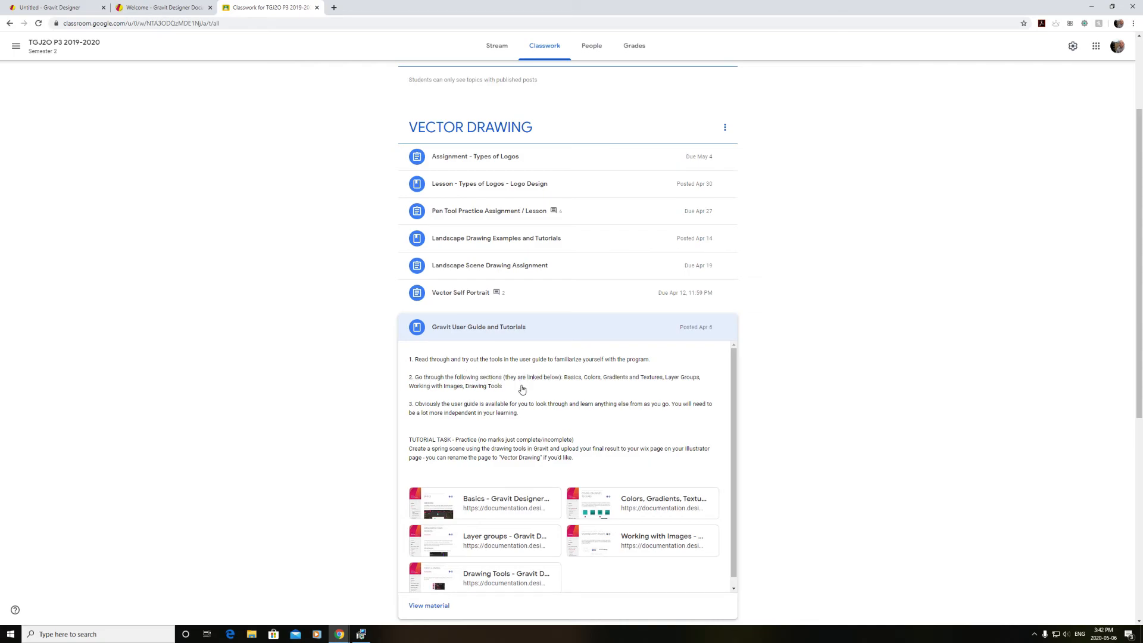
pyautogui.scroll(-1, 572, 470)
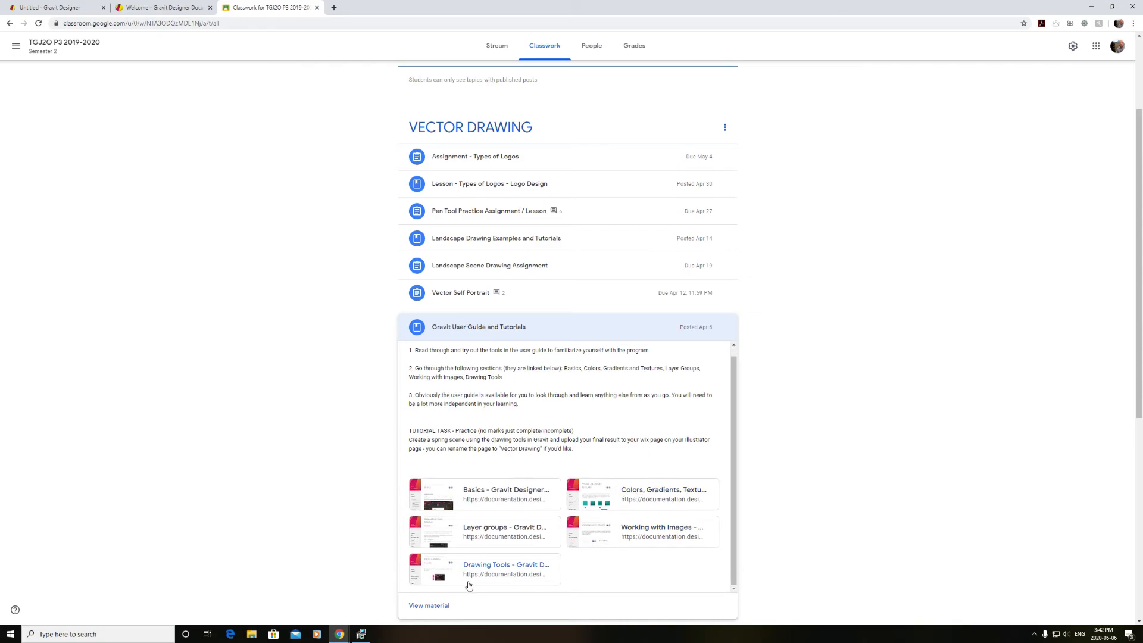
pyautogui.click(438, 606)
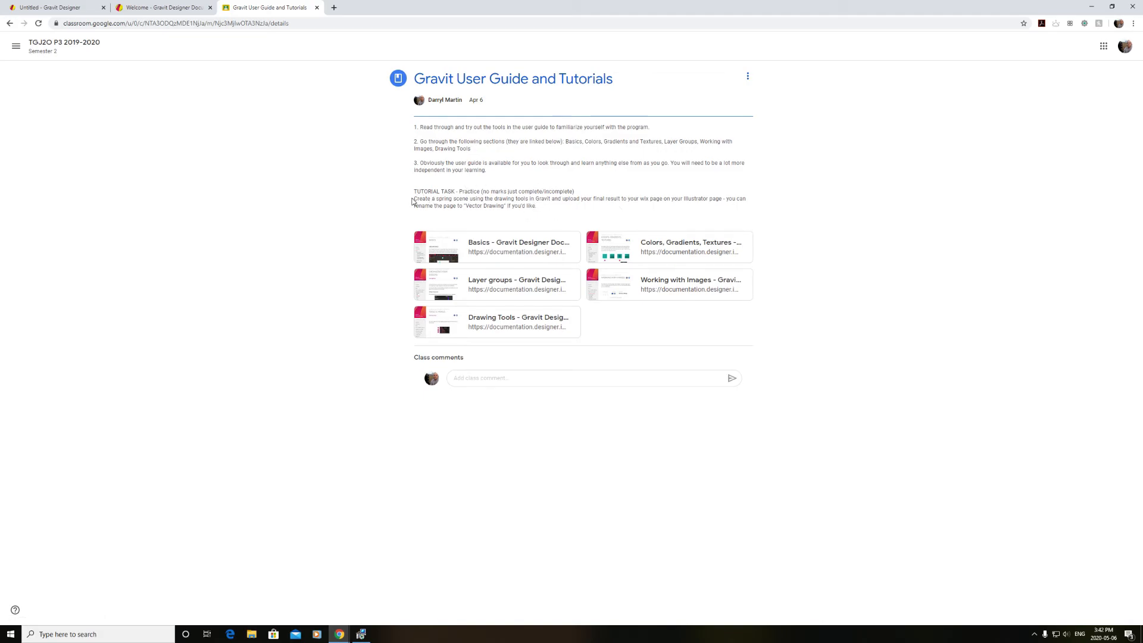
pyautogui.moveTo(415, 199)
pyautogui.mouseDown()
pyautogui.moveTo(732, 199)
pyautogui.moveTo(752, 209)
pyautogui.moveTo(710, 209)
pyautogui.mouseUp()
pyautogui.click(612, 213)
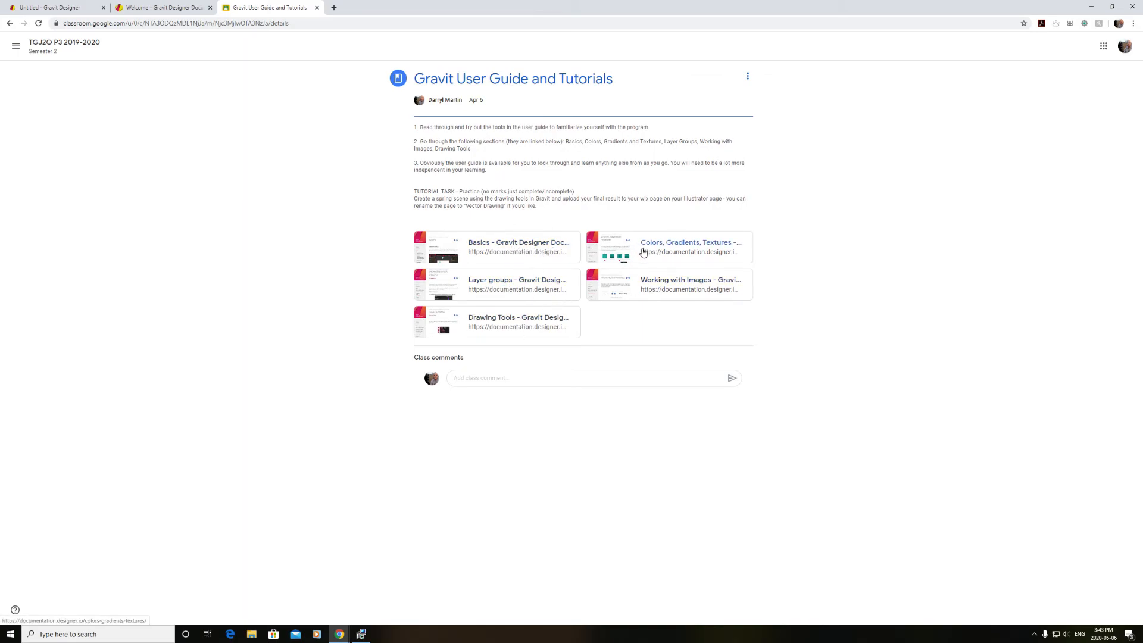
# Open the linked Basics documentation and examine its User Interface, Canvas, Toolbar, Inspector panel and Layers panel sections.
pyautogui.click(498, 246)
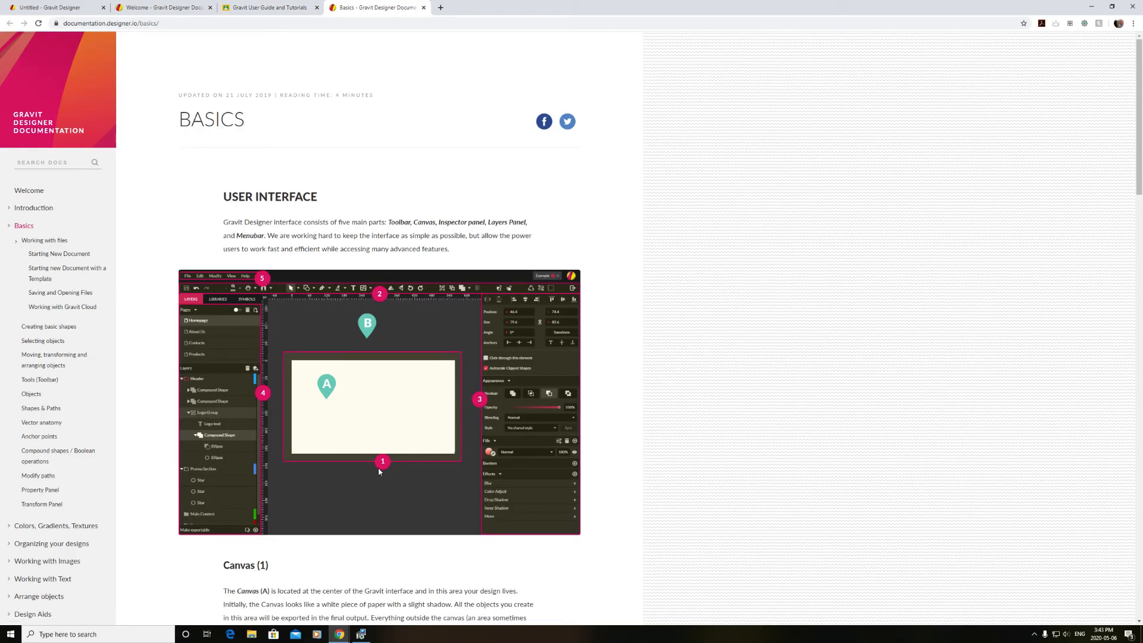
pyautogui.scroll(-2, 267, 399)
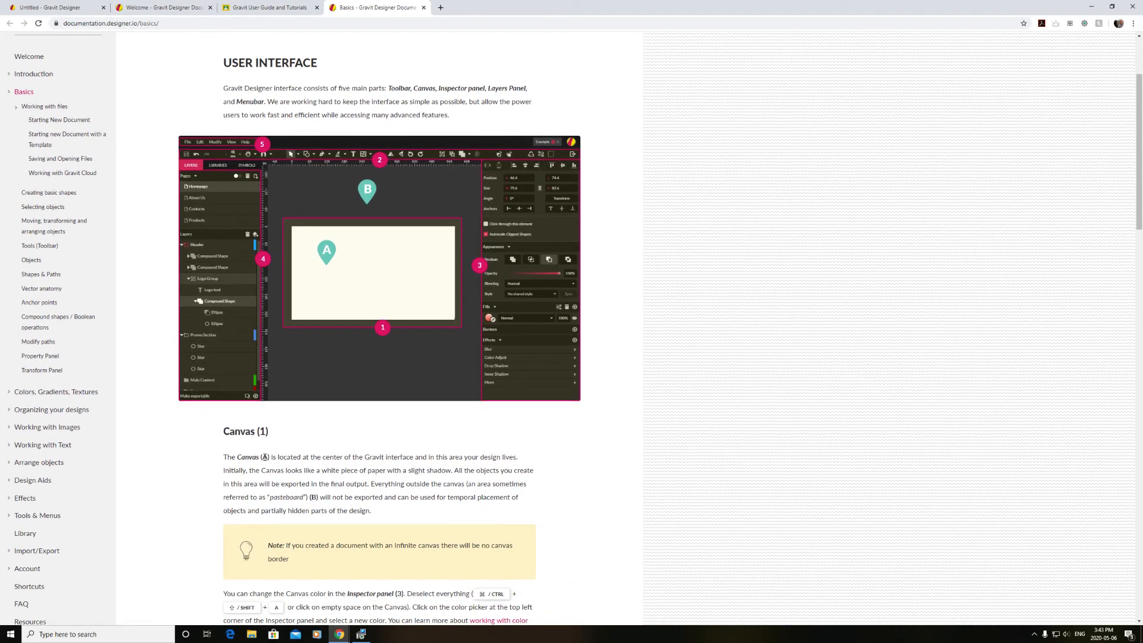
pyautogui.scroll(-1, 335, 262)
pyautogui.scroll(-3, 335, 262)
pyautogui.scroll(1, 471, 132)
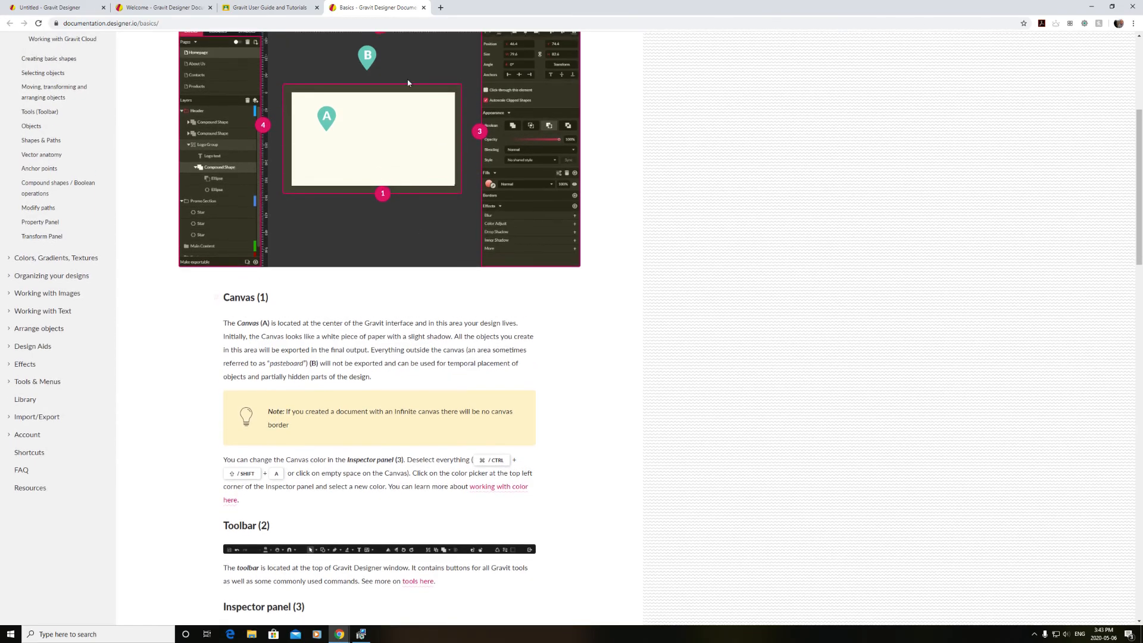
pyautogui.scroll(1, 414, 95)
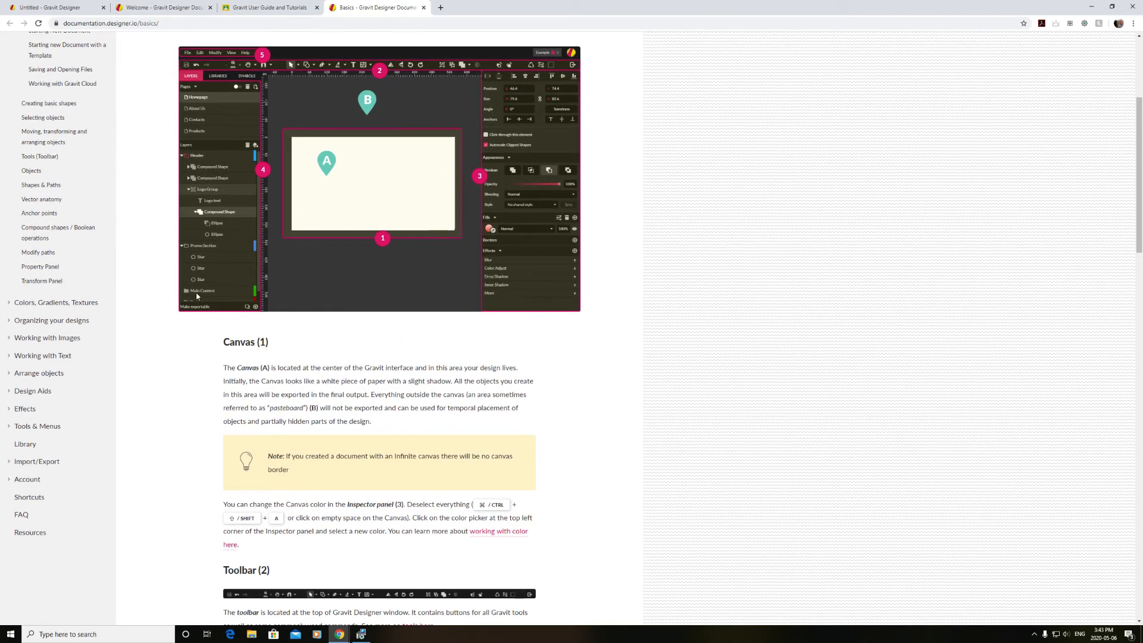
pyautogui.scroll(-9, 409, 412)
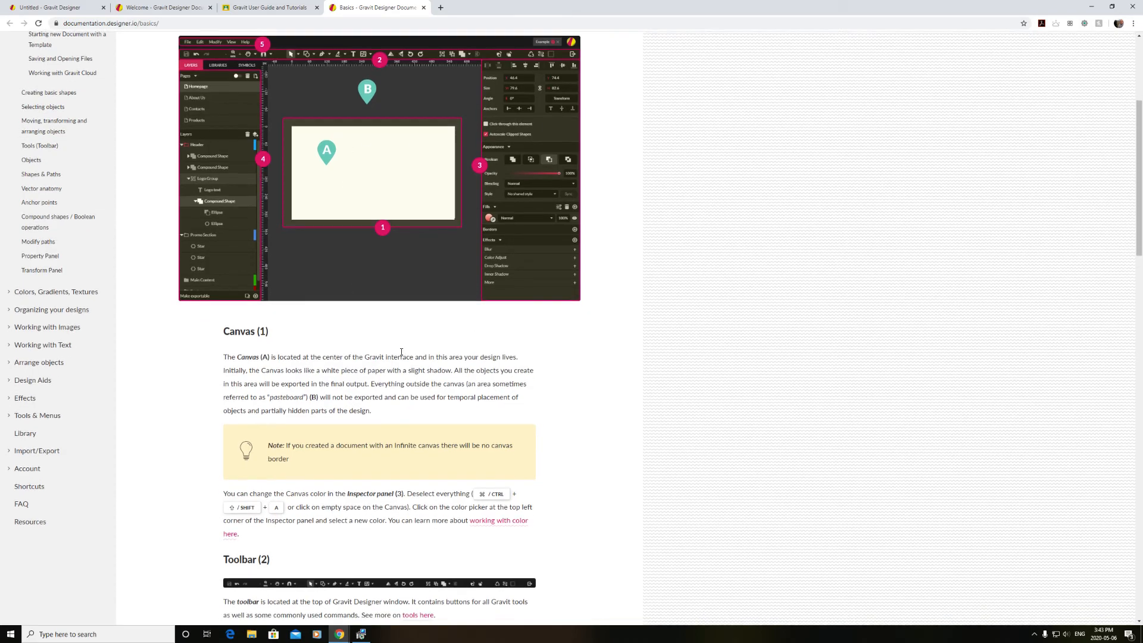
pyautogui.scroll(-8, 280, 411)
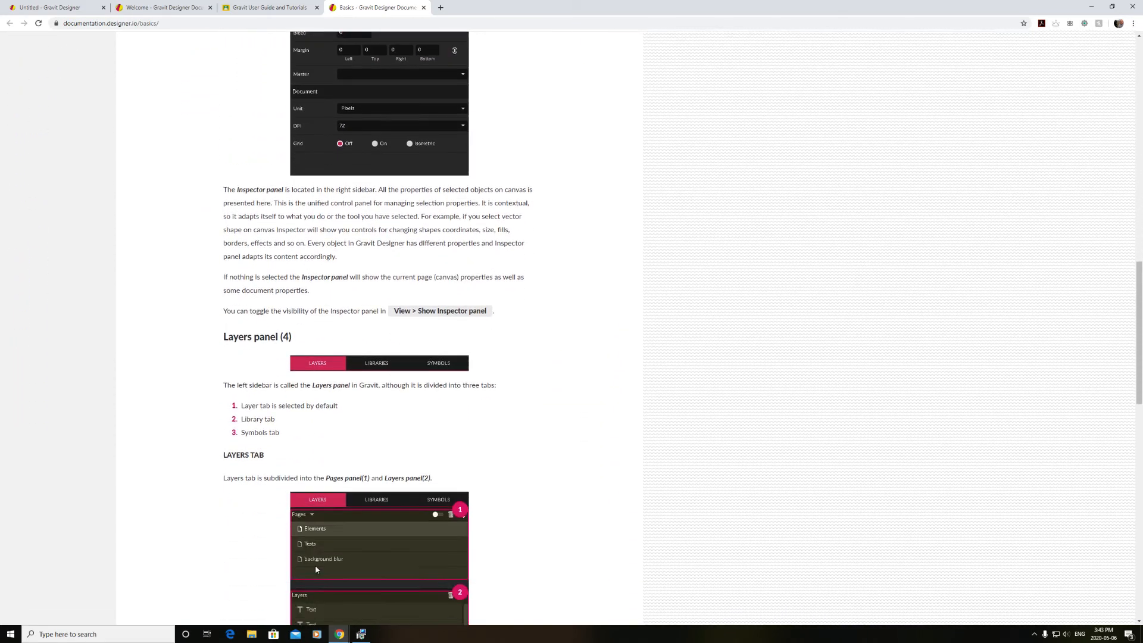
pyautogui.scroll(20, 301, 390)
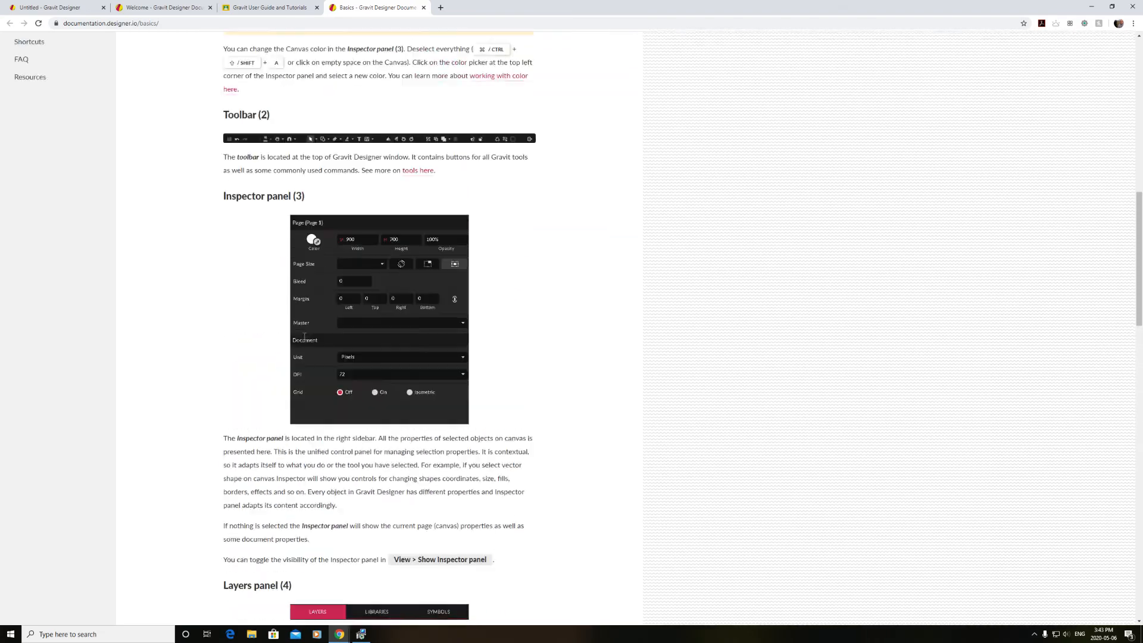
pyautogui.scroll(-2, 251, 313)
pyautogui.scroll(-1, 251, 313)
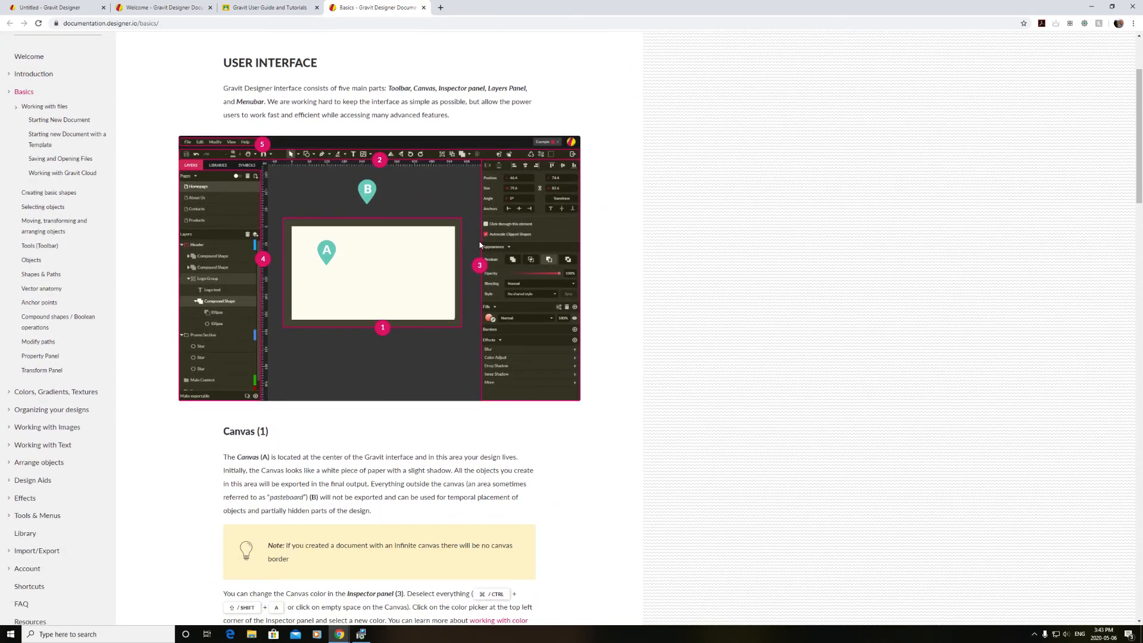
pyautogui.moveTo(315, 470); pyautogui.dragTo(276, 447)
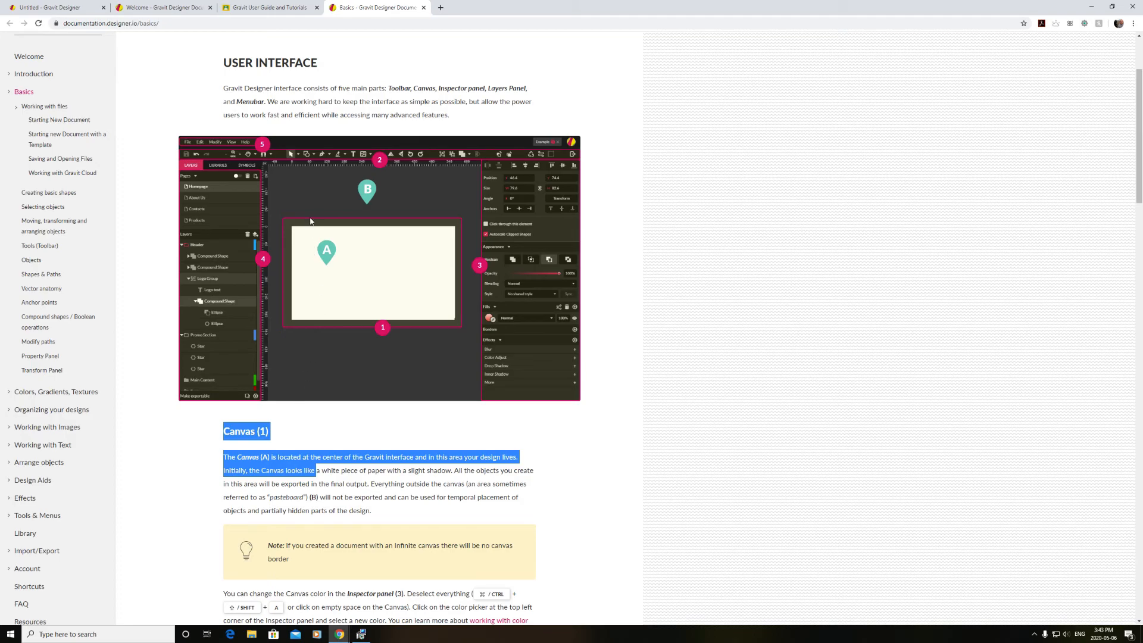
pyautogui.scroll(3, 282, 125)
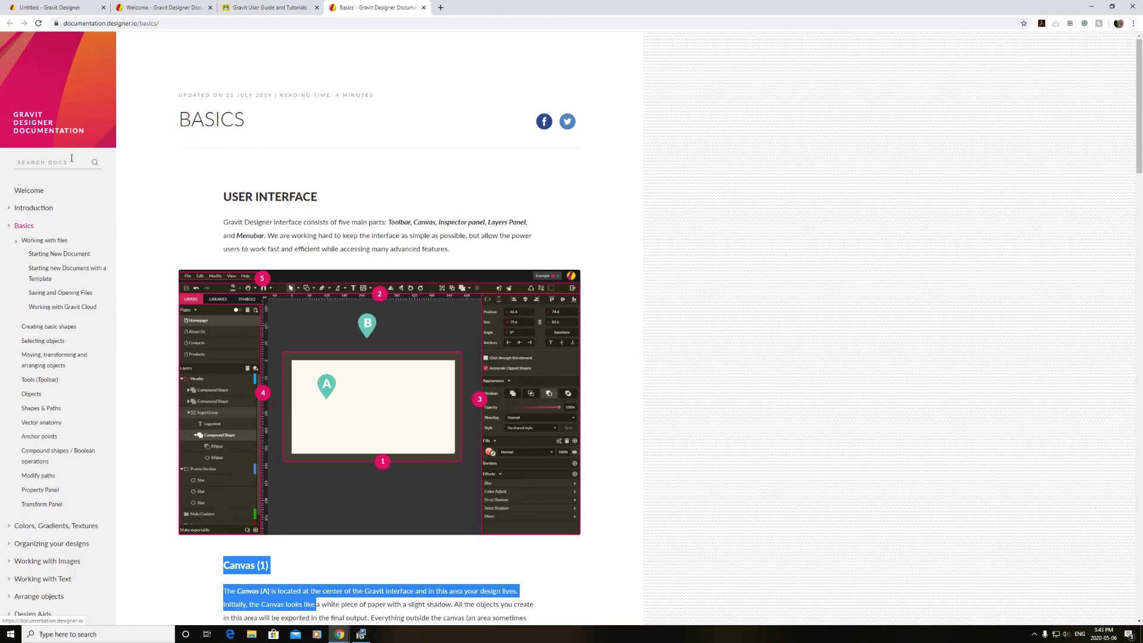
# Search the Gravit Designer documentation for "saving".
pyautogui.click(50, 162)
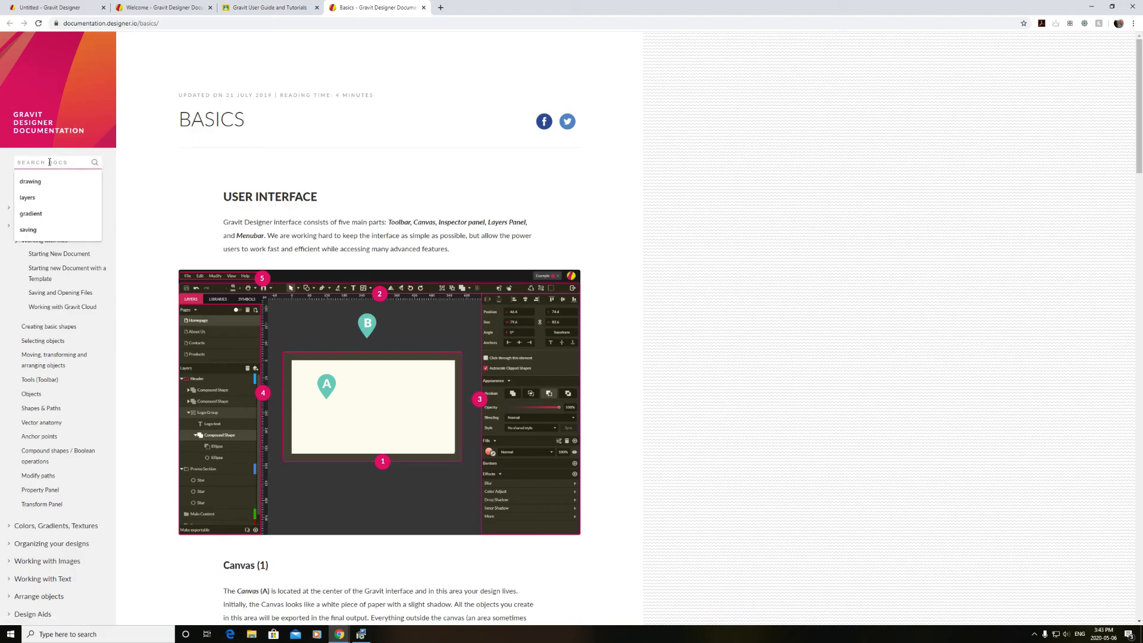
pyautogui.write('saving')
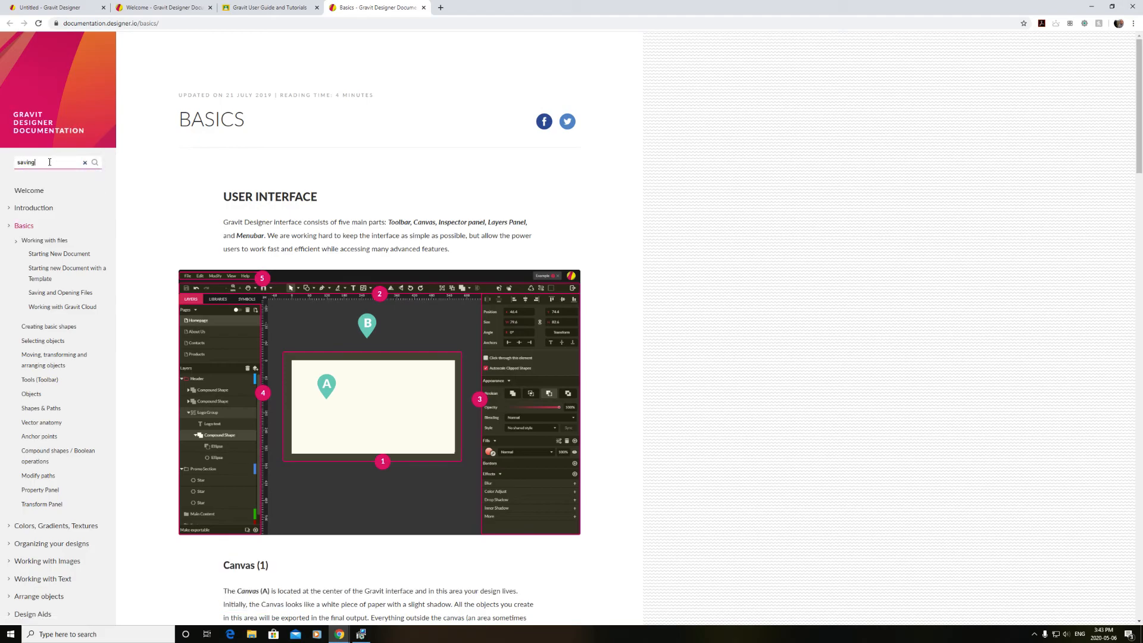
pyautogui.press('Return')
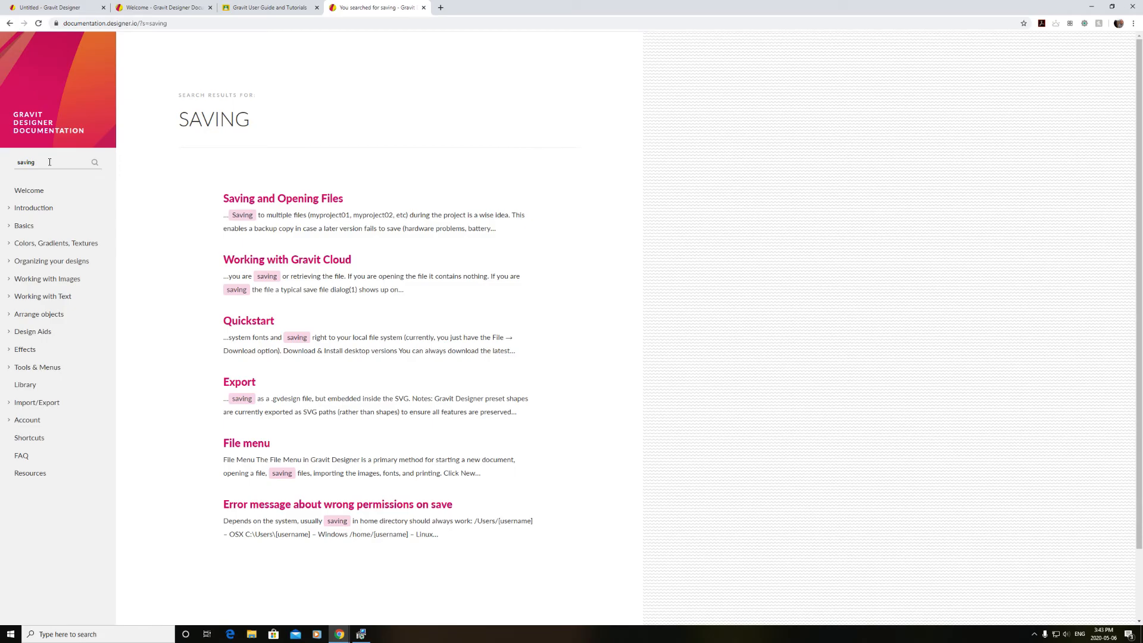
# Read through the Saving and Opening Files article and close the documentation page.
pyautogui.click(269, 201)
pyautogui.scroll(-9, 291, 289)
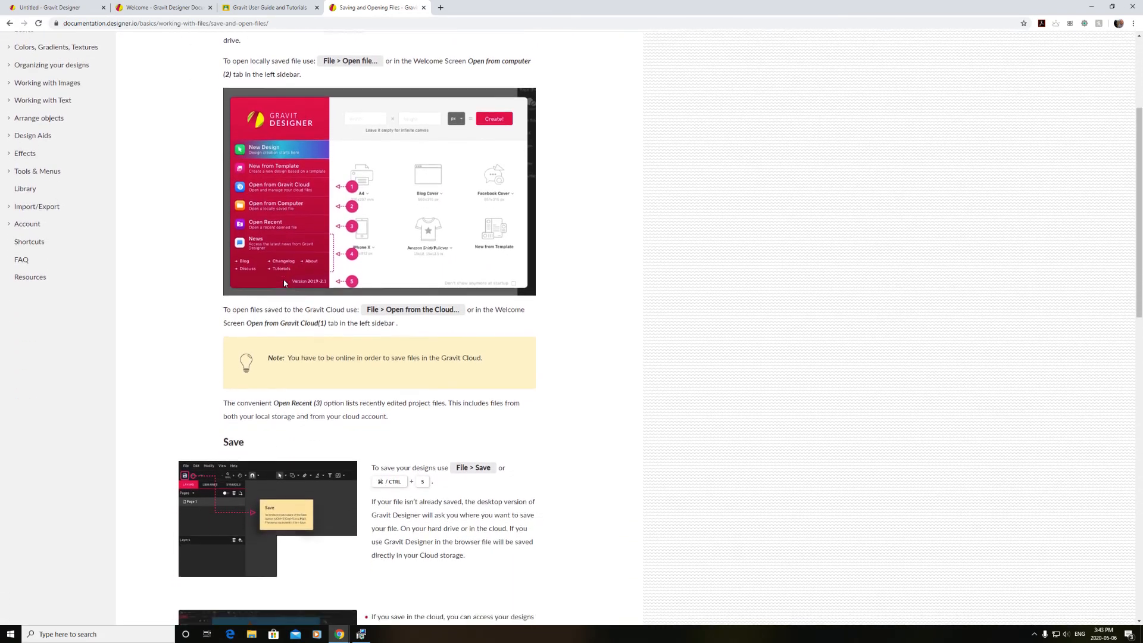
pyautogui.scroll(-3, 285, 283)
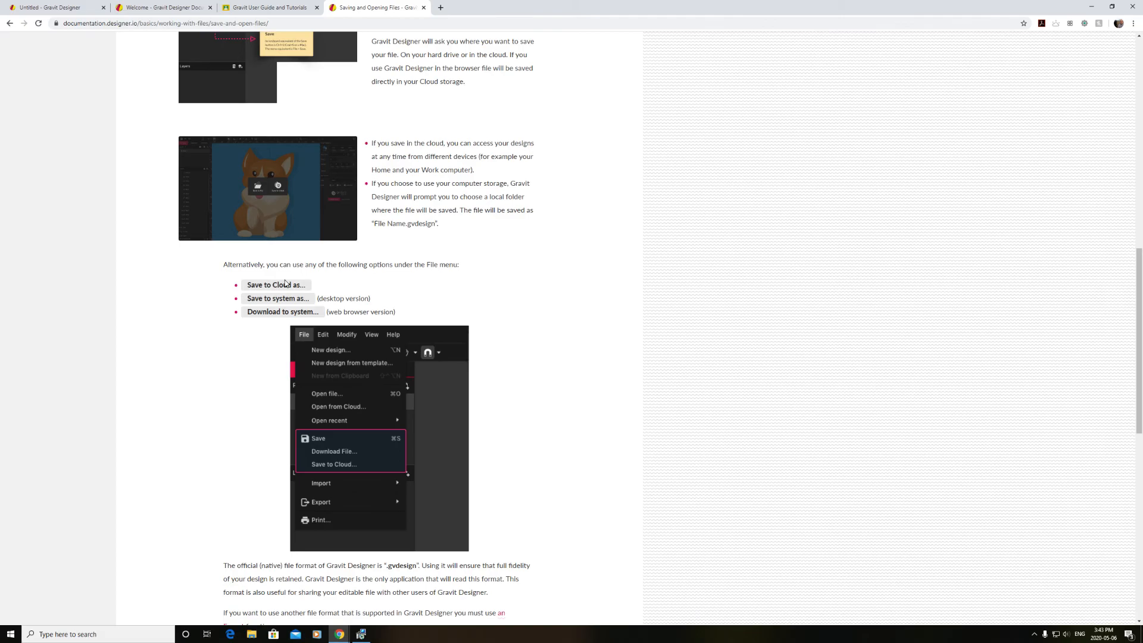
pyautogui.scroll(-7, 285, 283)
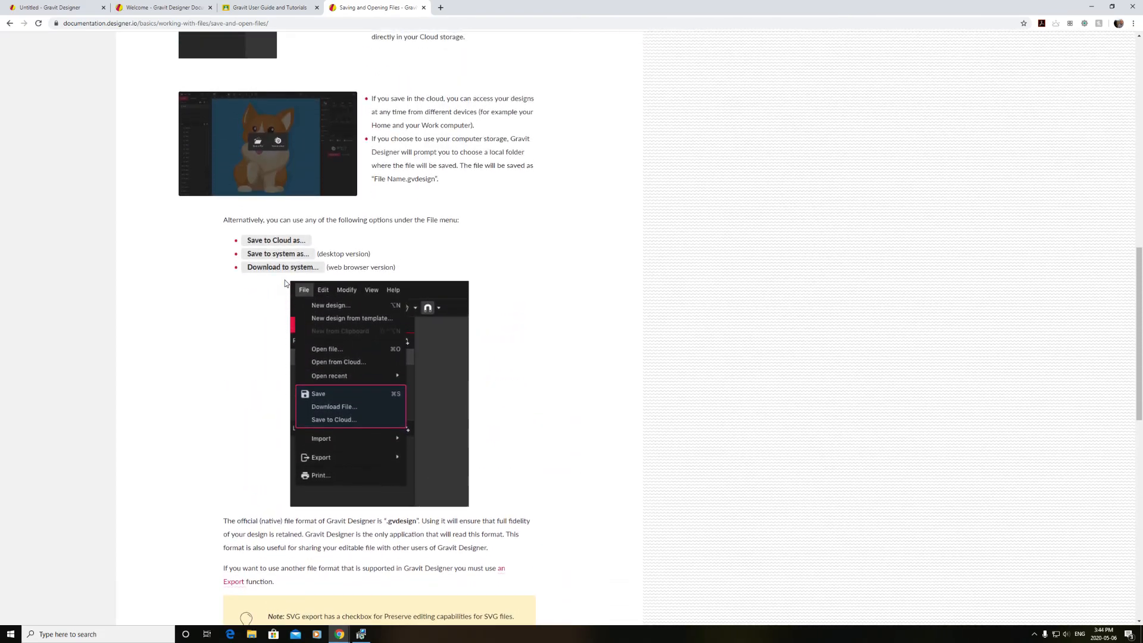
pyautogui.scroll(15, 284, 283)
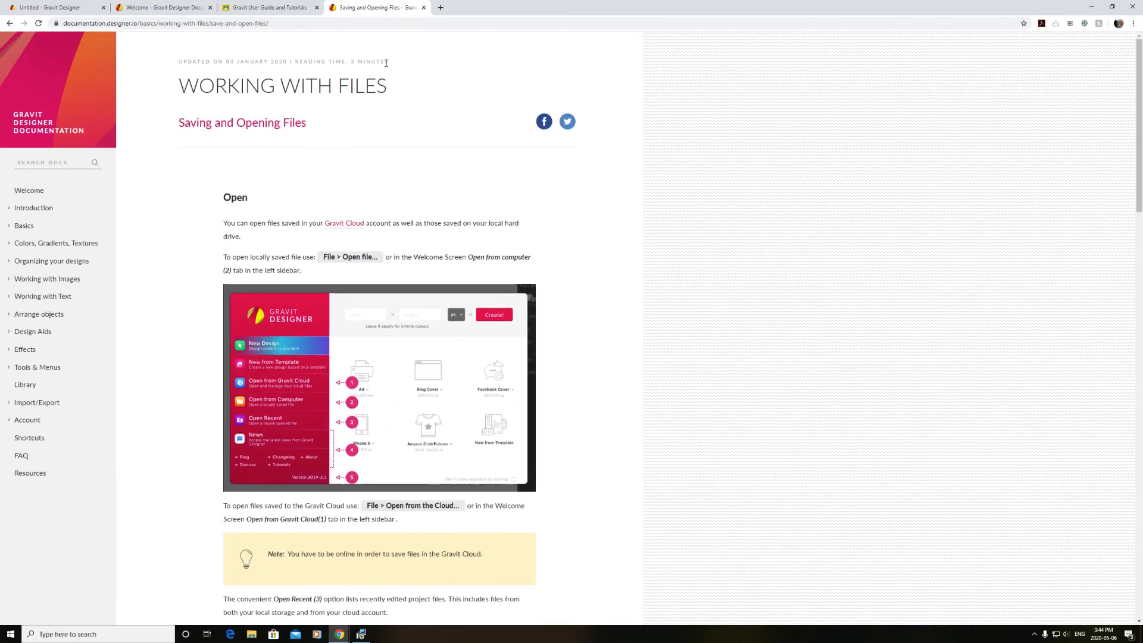
pyautogui.click(423, 9)
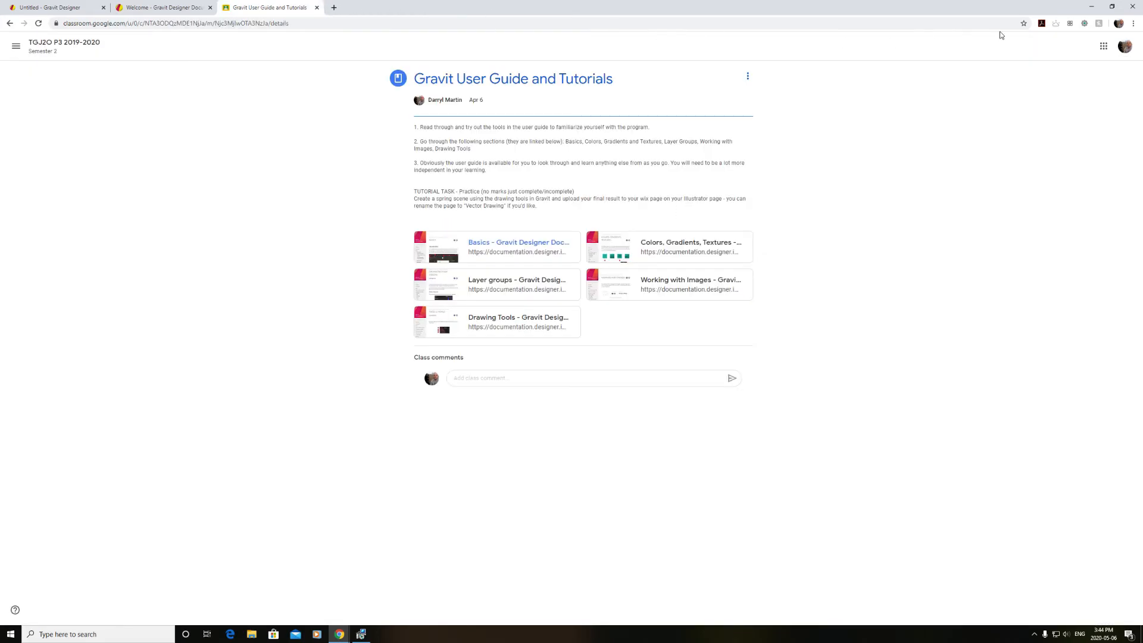
# Run a web search for "gravit designer" in a new incognito window.
pyautogui.click(1134, 23)
pyautogui.click(1082, 59)
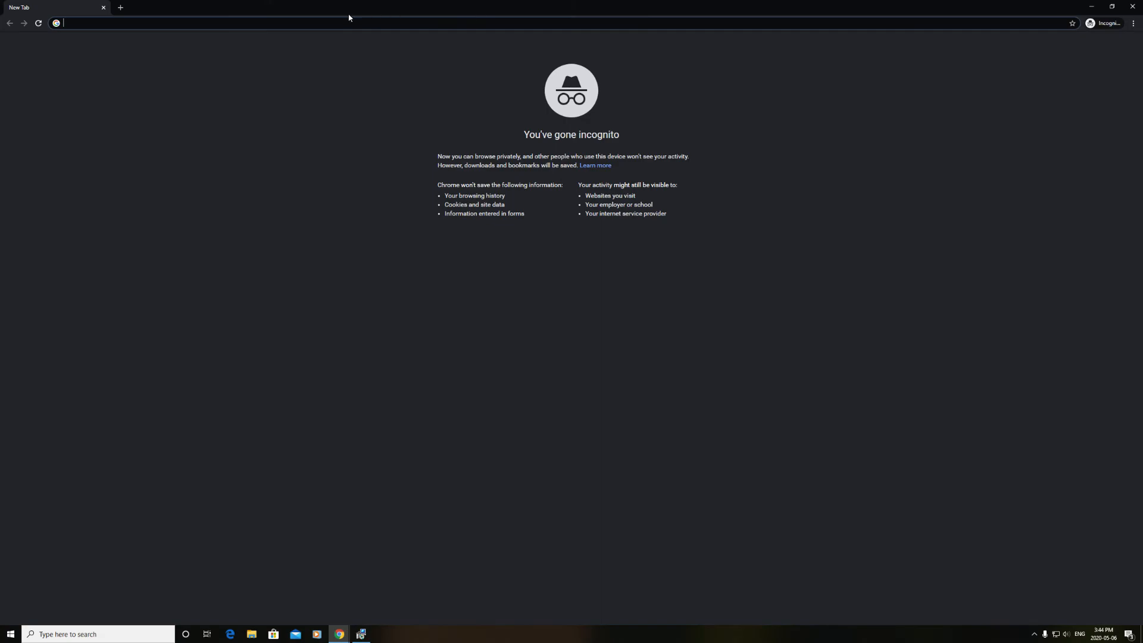
pyautogui.write('gra')
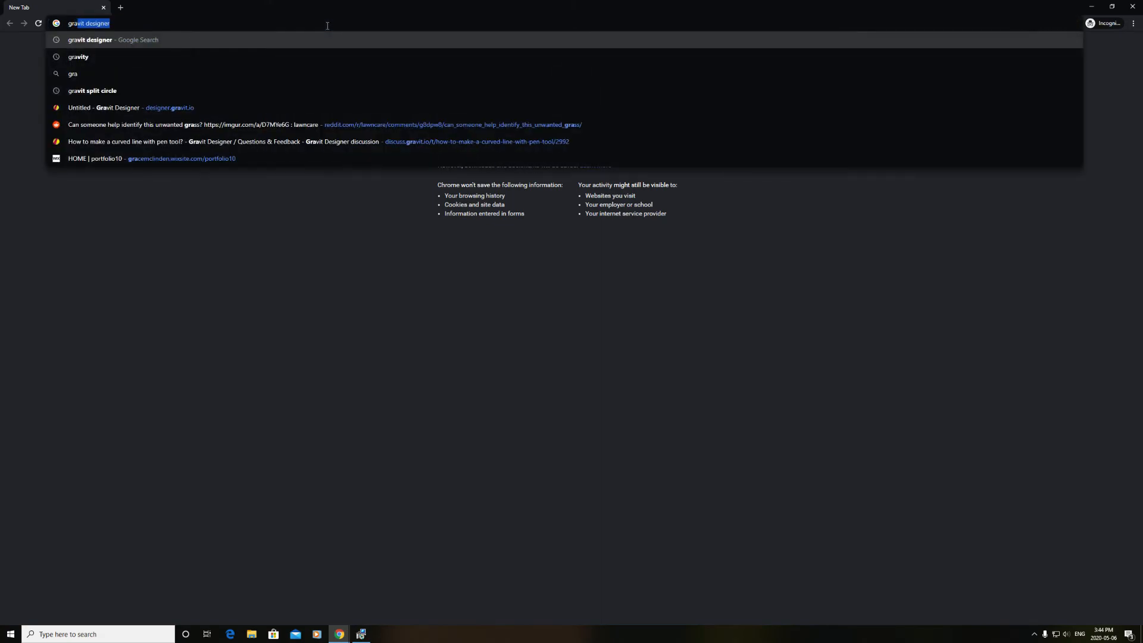
pyautogui.press('Right')
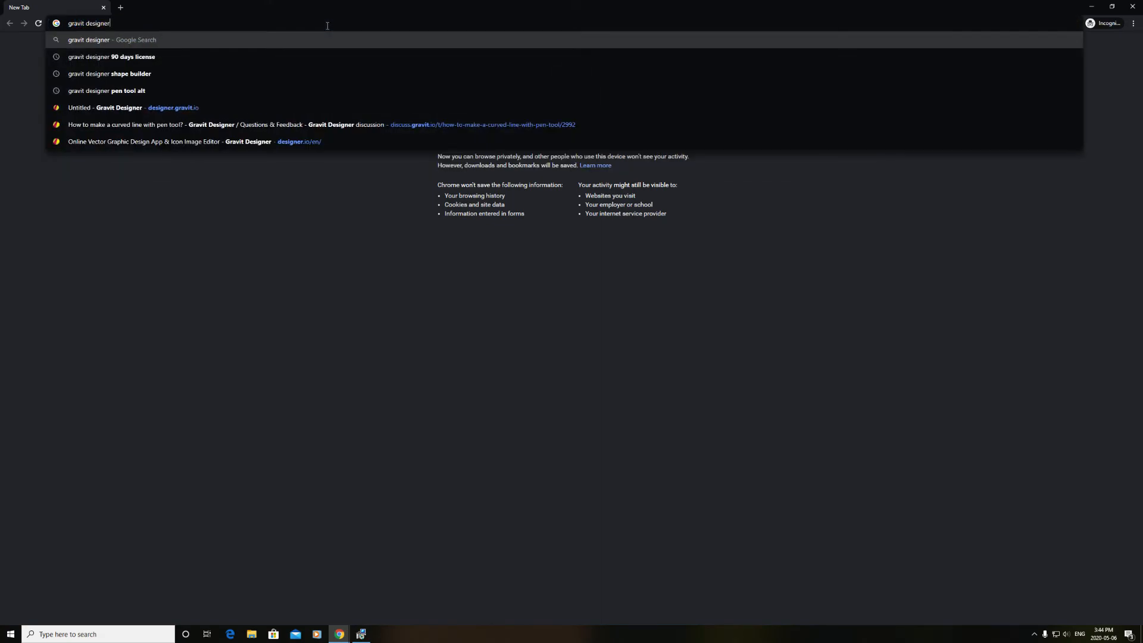
pyautogui.press('Return')
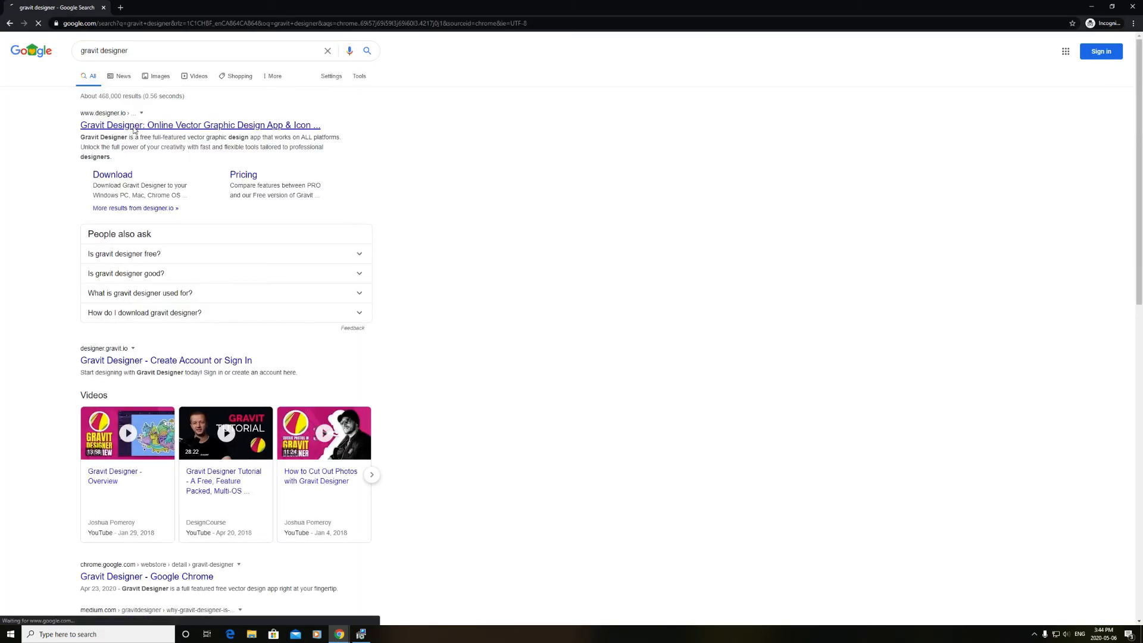
# View the account creation form reached from the official Gravit Designer website, and close the incognito window.
pyautogui.click(134, 128)
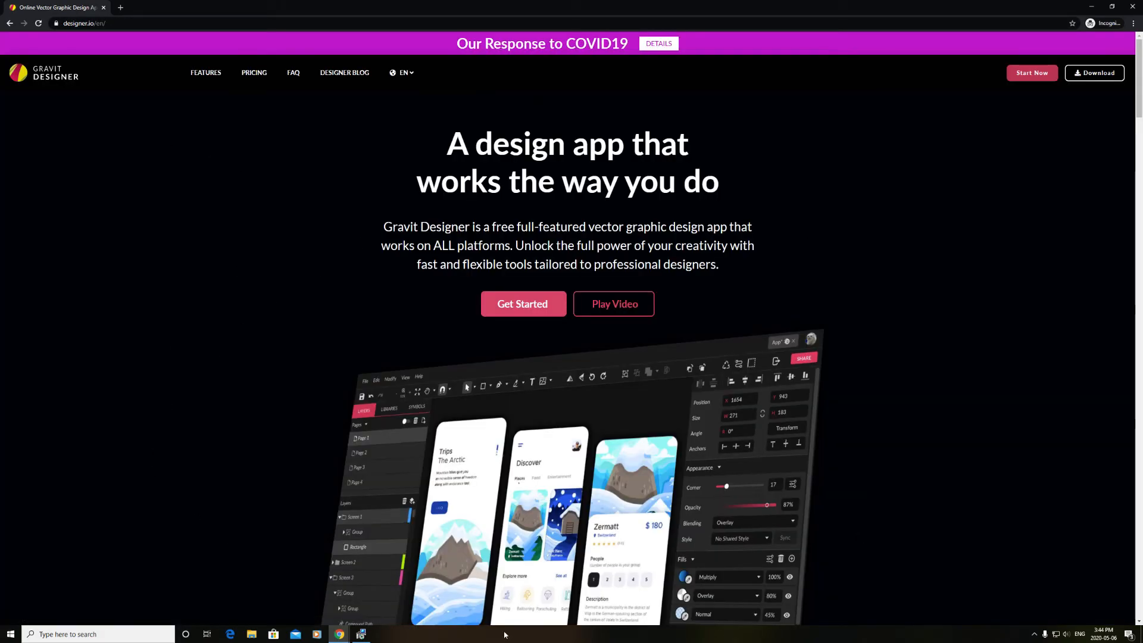
pyautogui.click(1035, 76)
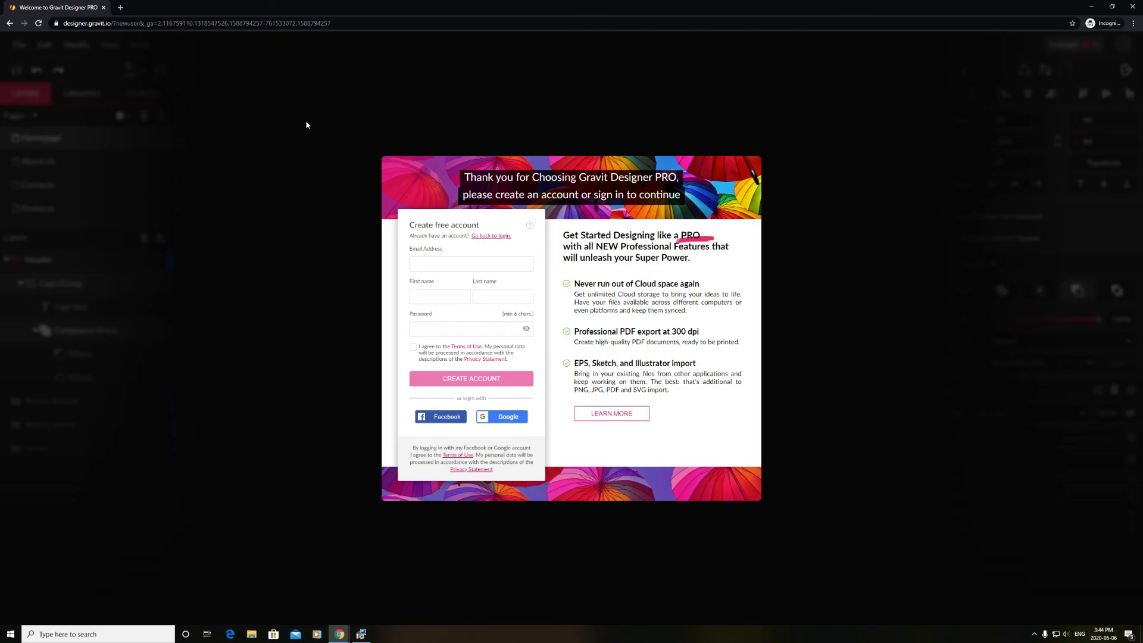
pyautogui.click(1132, 7)
# Reload the open Gravit Designer app and create a new design with the Website - Huge (1920x1280 px) preset.
pyautogui.click(59, 7)
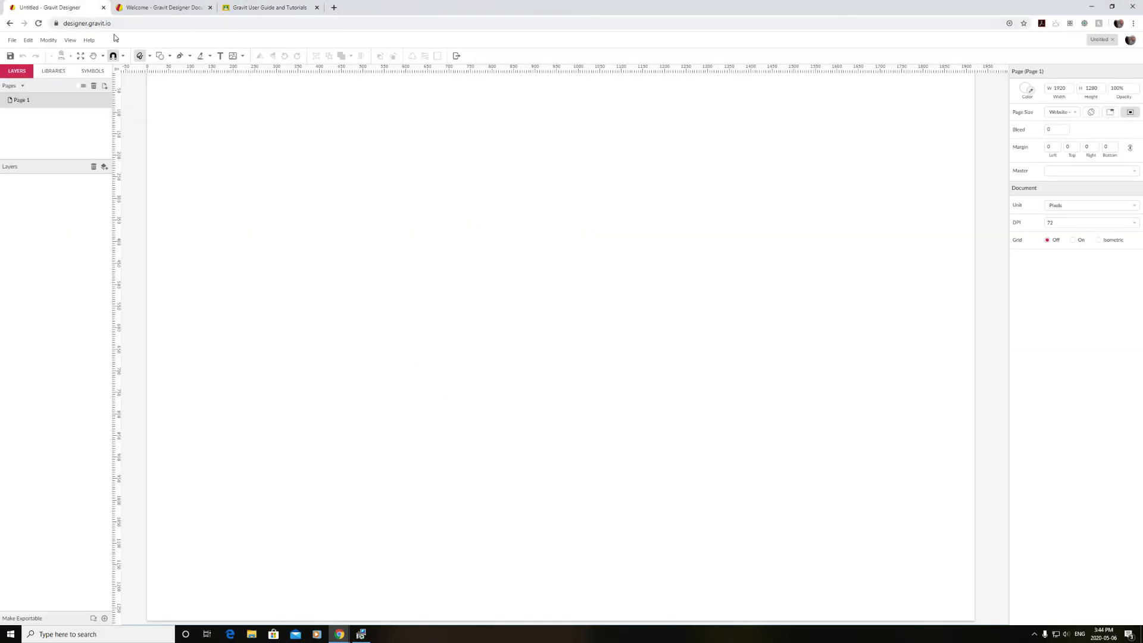
pyautogui.click(38, 23)
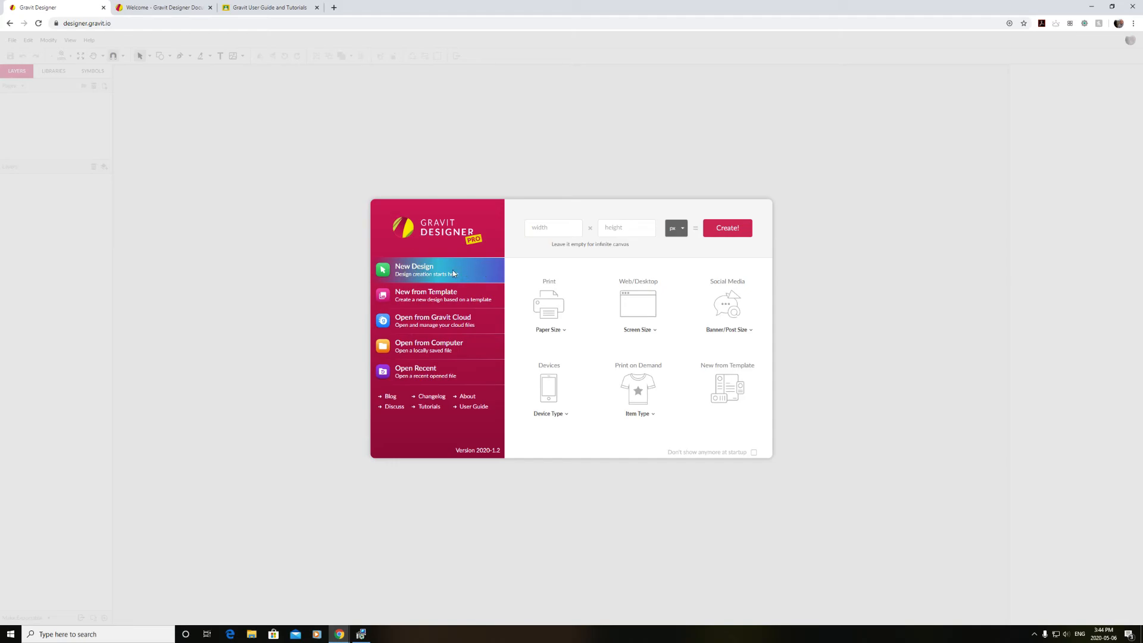
pyautogui.click(642, 304)
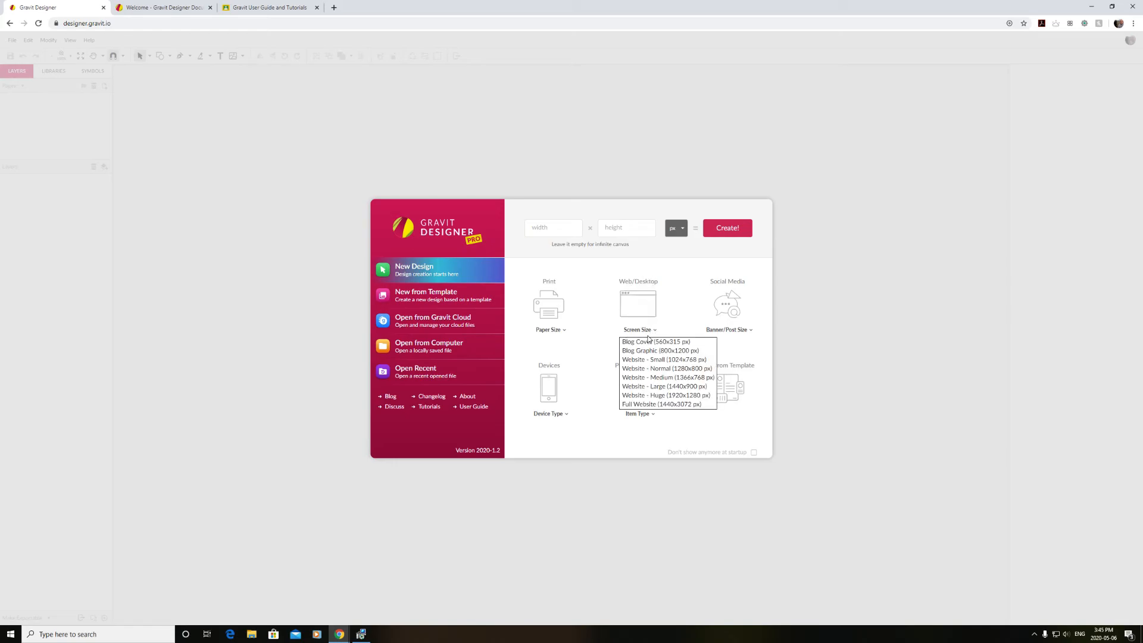
pyautogui.click(655, 396)
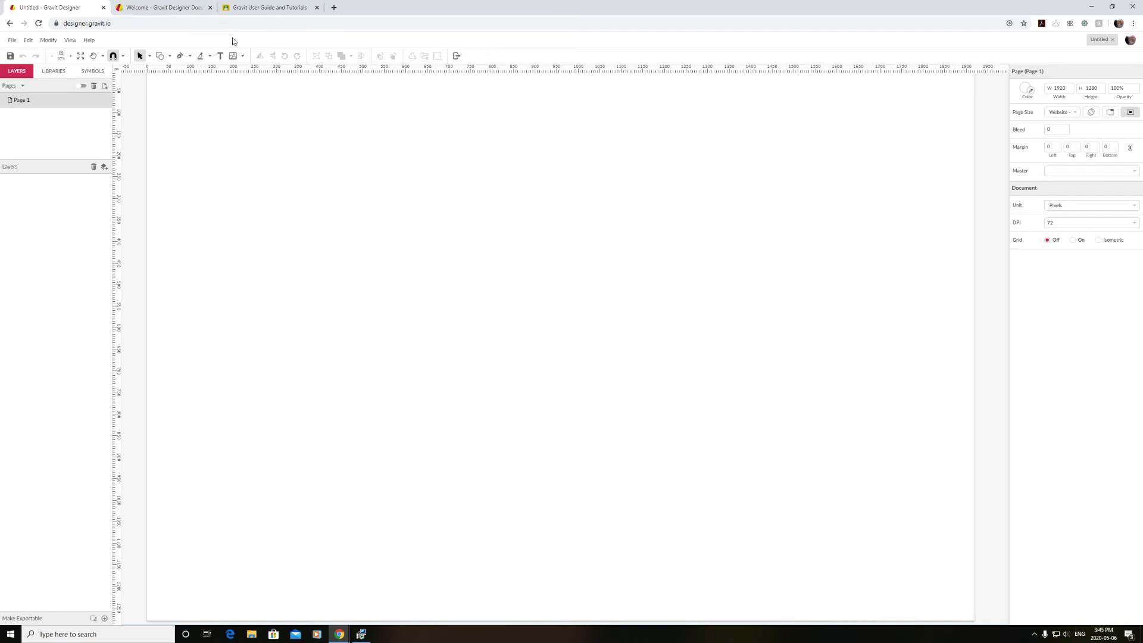
# Open the Drawing Tools article linked in the Gravit User Guide and Tutorials class material and read its Pen Tool instructions.
pyautogui.click(259, 8)
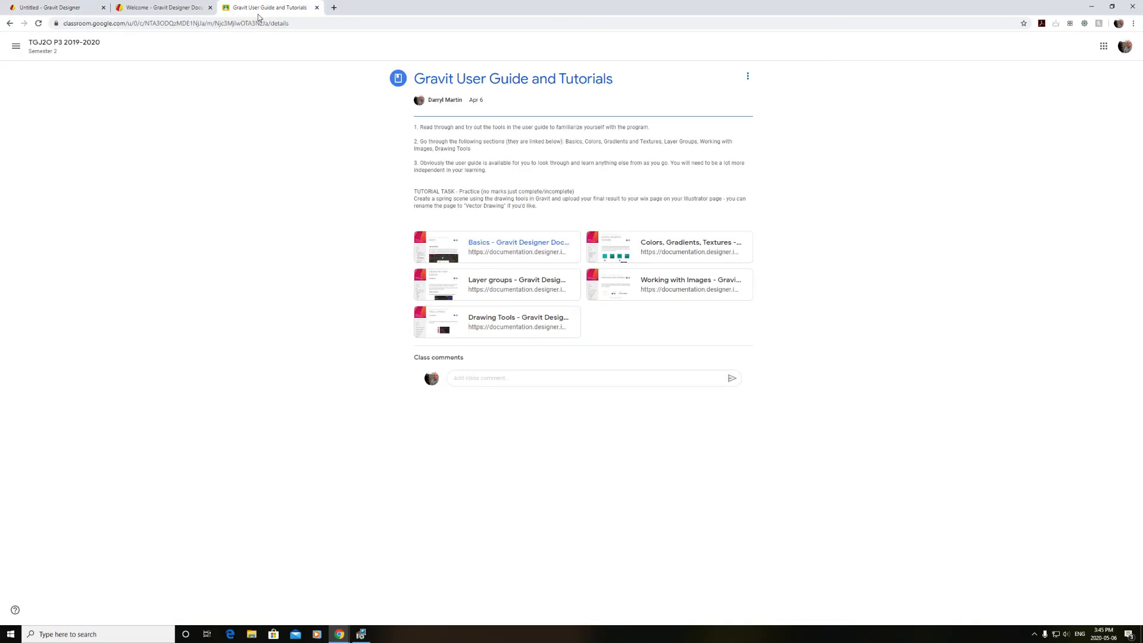
pyautogui.click(530, 319)
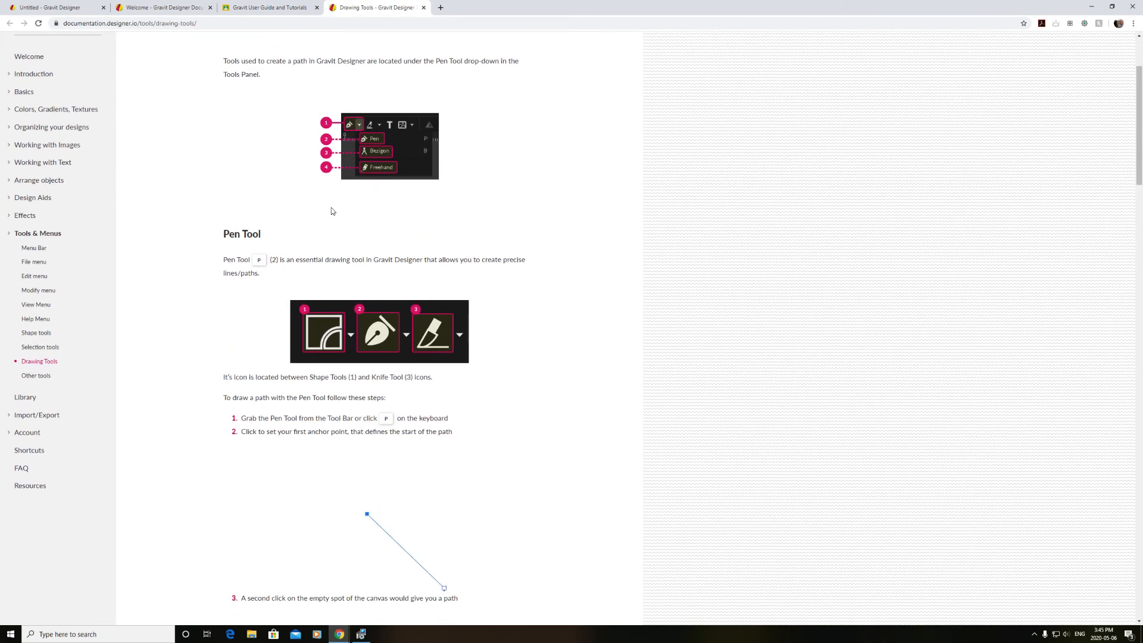
pyautogui.scroll(-2, 245, 333)
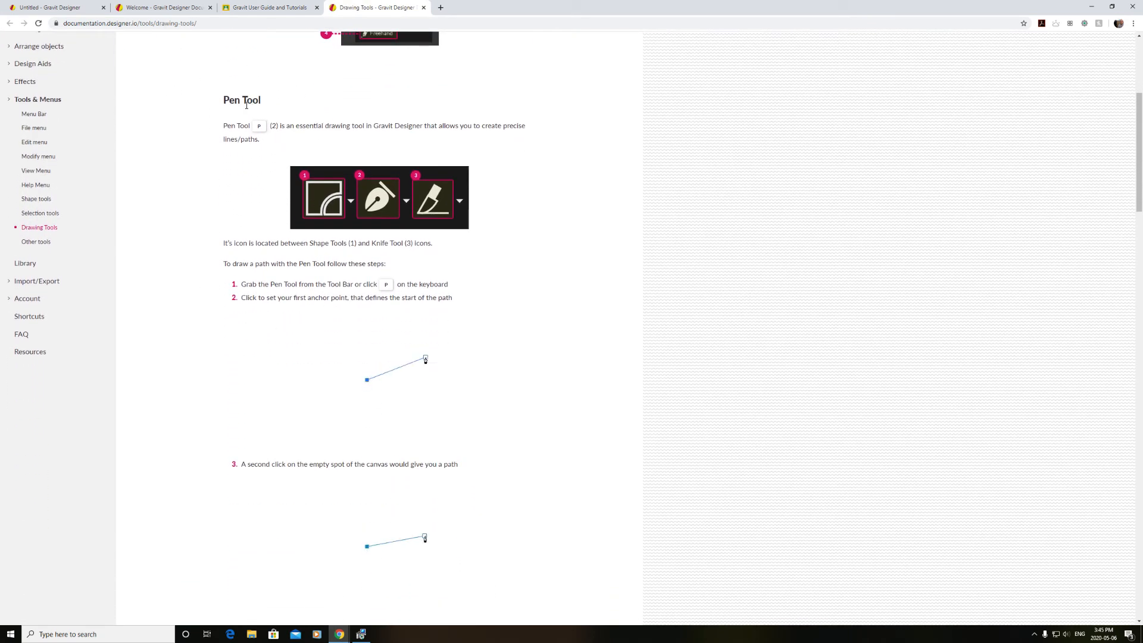
pyautogui.tripleClick(225, 100)
pyautogui.click(251, 138)
pyautogui.scroll(-1, 268, 245)
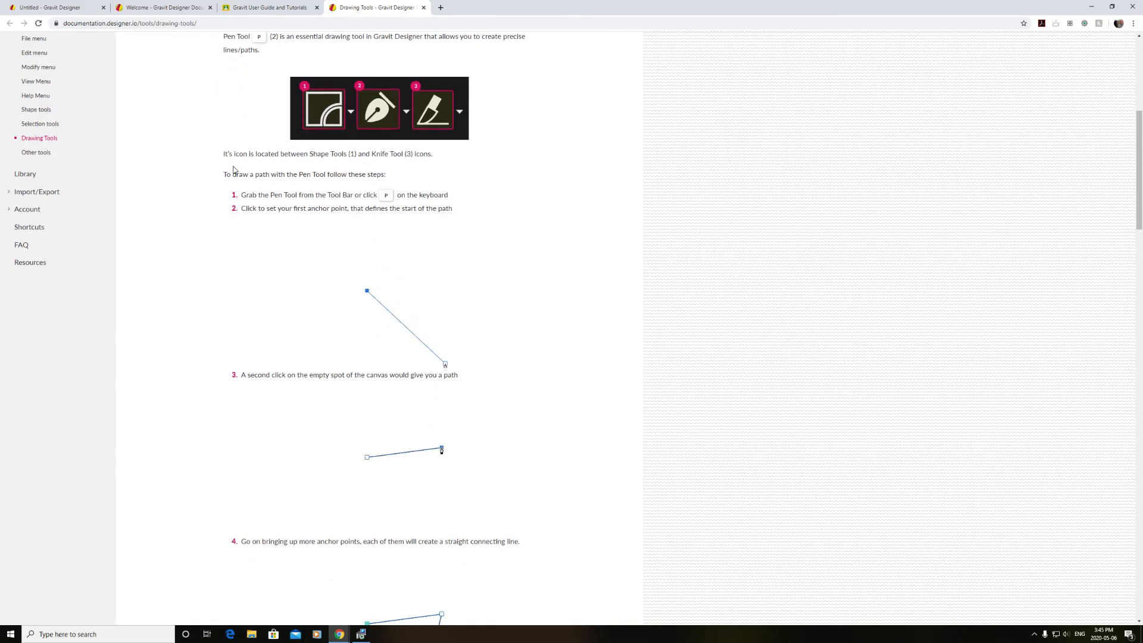
pyautogui.scroll(-1, 306, 162)
pyautogui.scroll(-1, 306, 162)
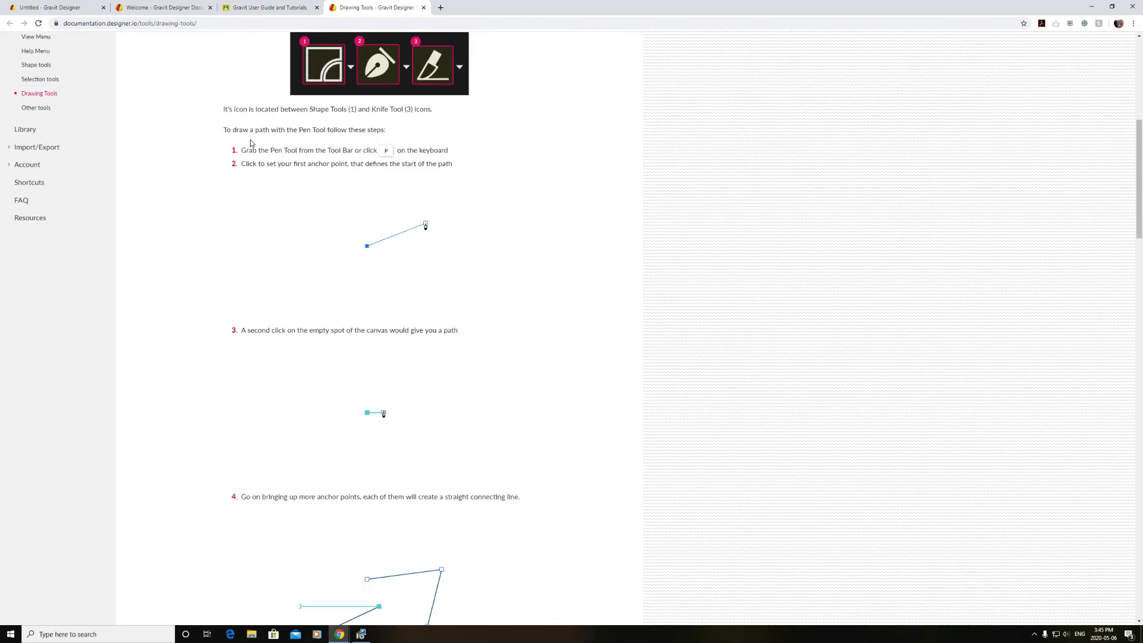
pyautogui.rightClick(198, 119)
pyautogui.click(174, 100)
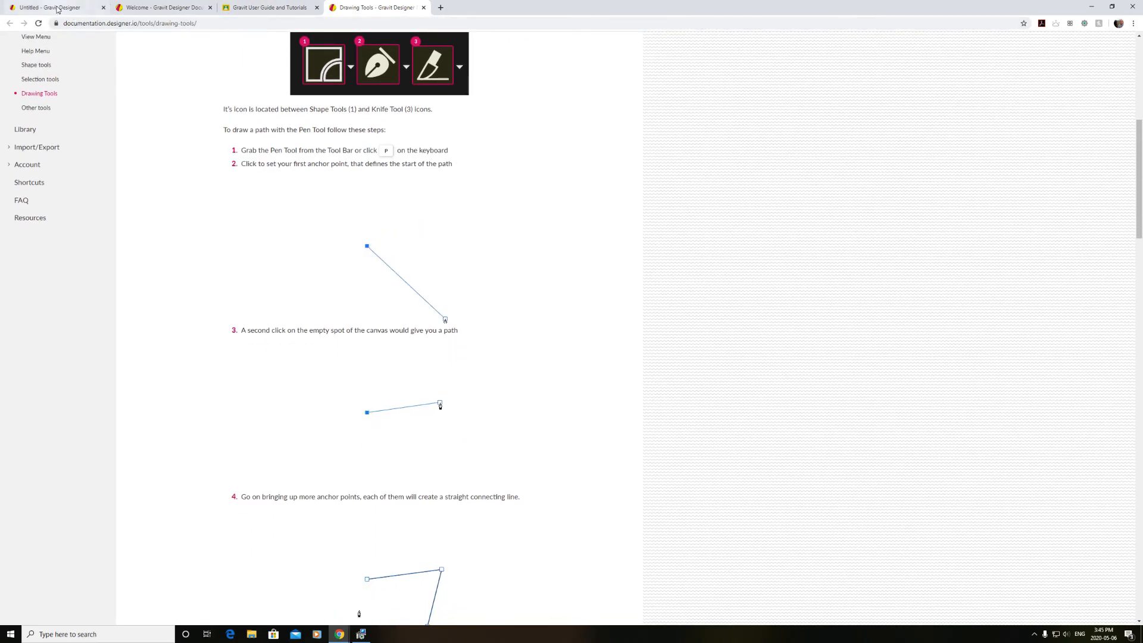
pyautogui.click(53, 7)
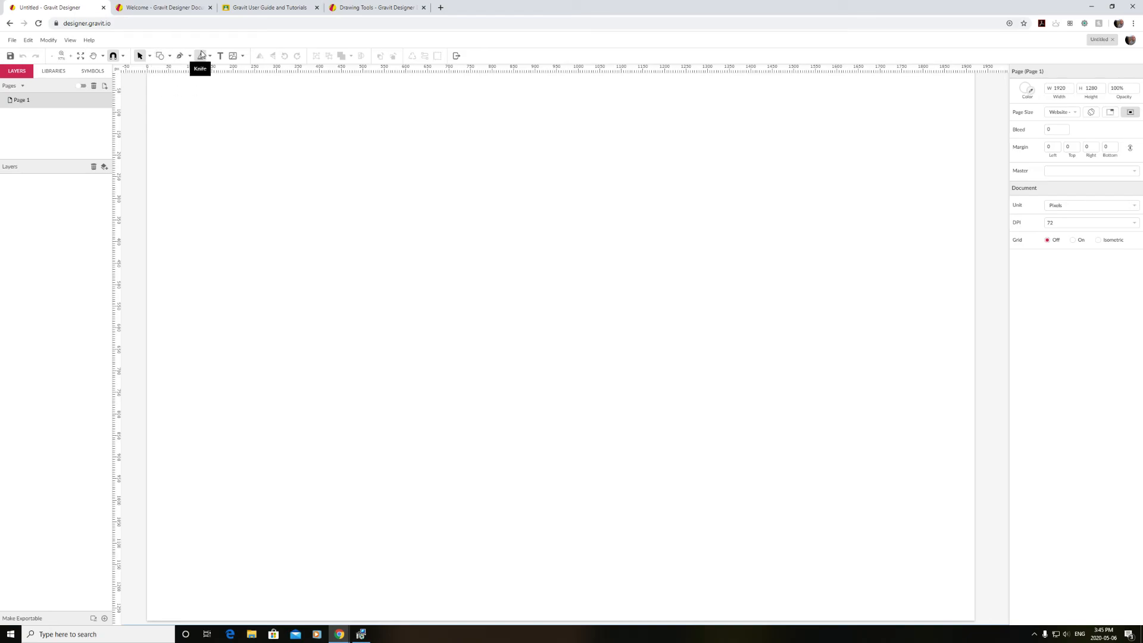
pyautogui.click(374, 7)
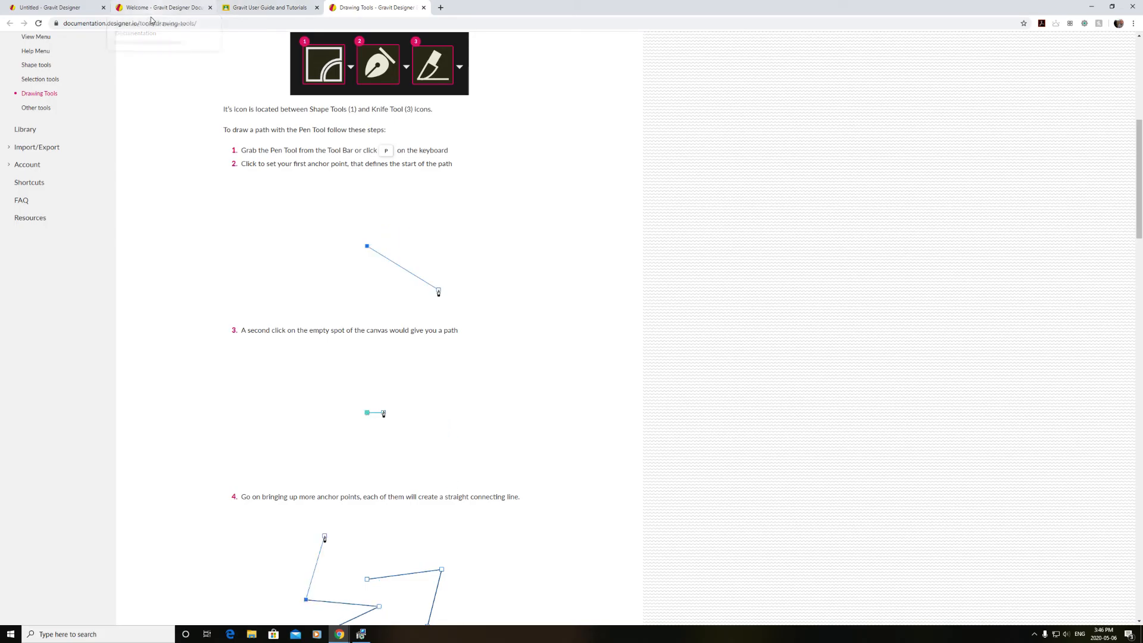
# In the blank design, draw a closed seven-point path with the Pen tool near the page centre, about 548 by 790 px.
pyautogui.click(56, 10)
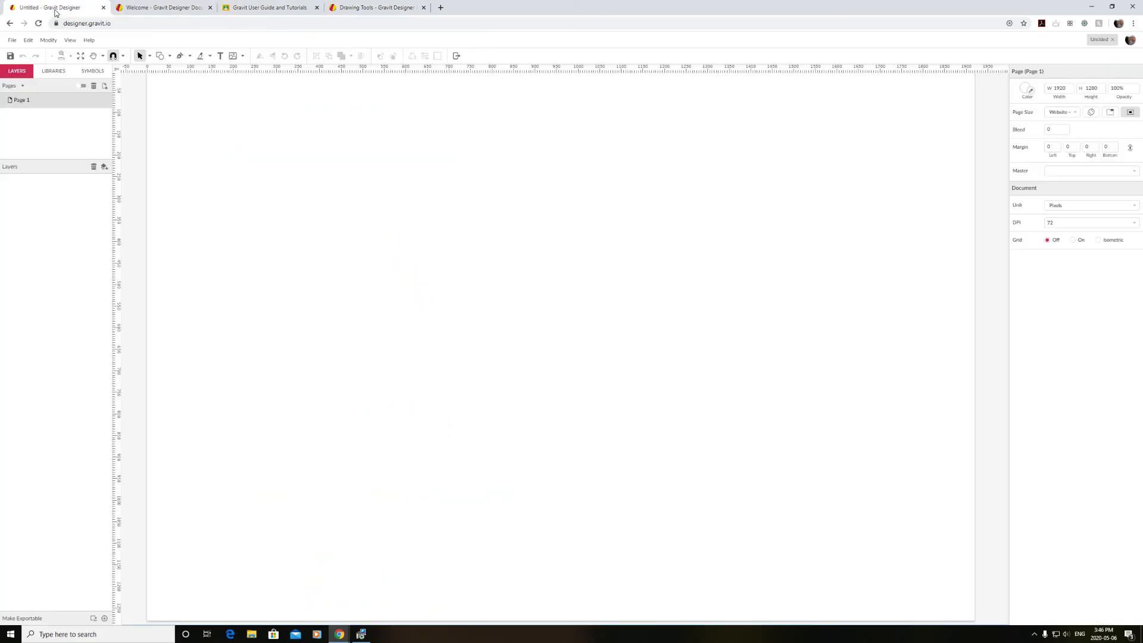
pyautogui.click(180, 56)
pyautogui.click(190, 57)
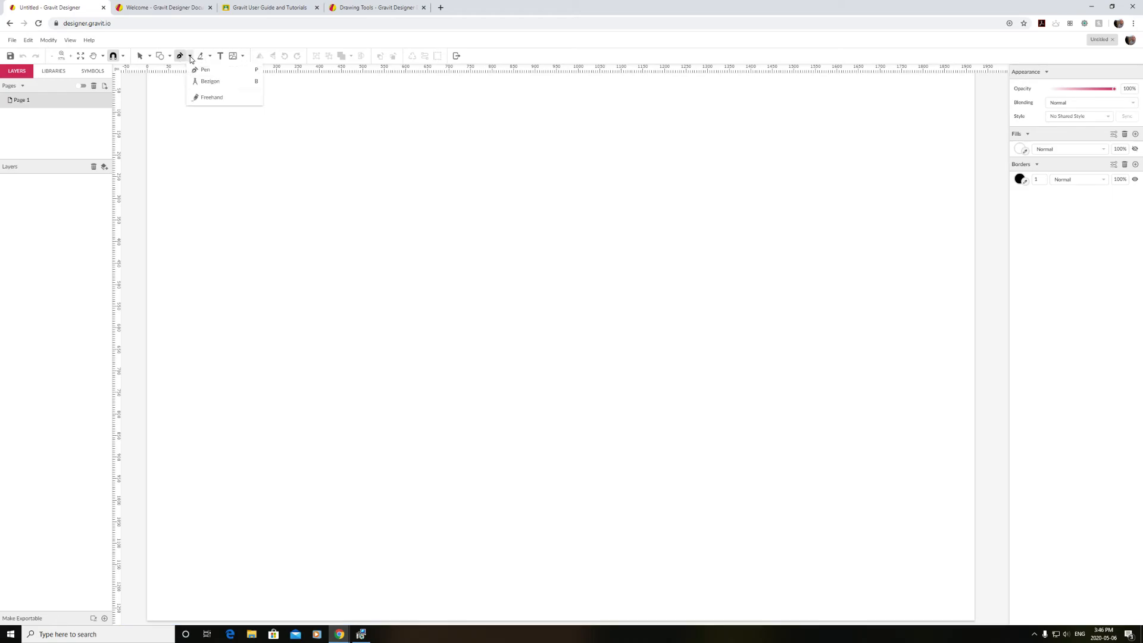
pyautogui.click(208, 70)
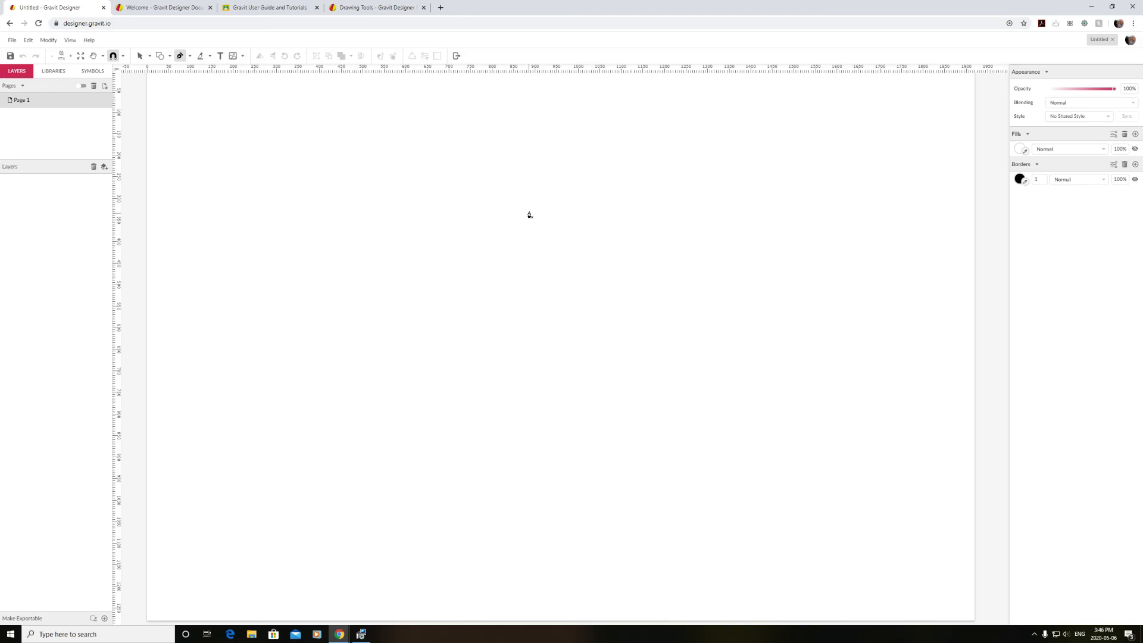
pyautogui.click(525, 190)
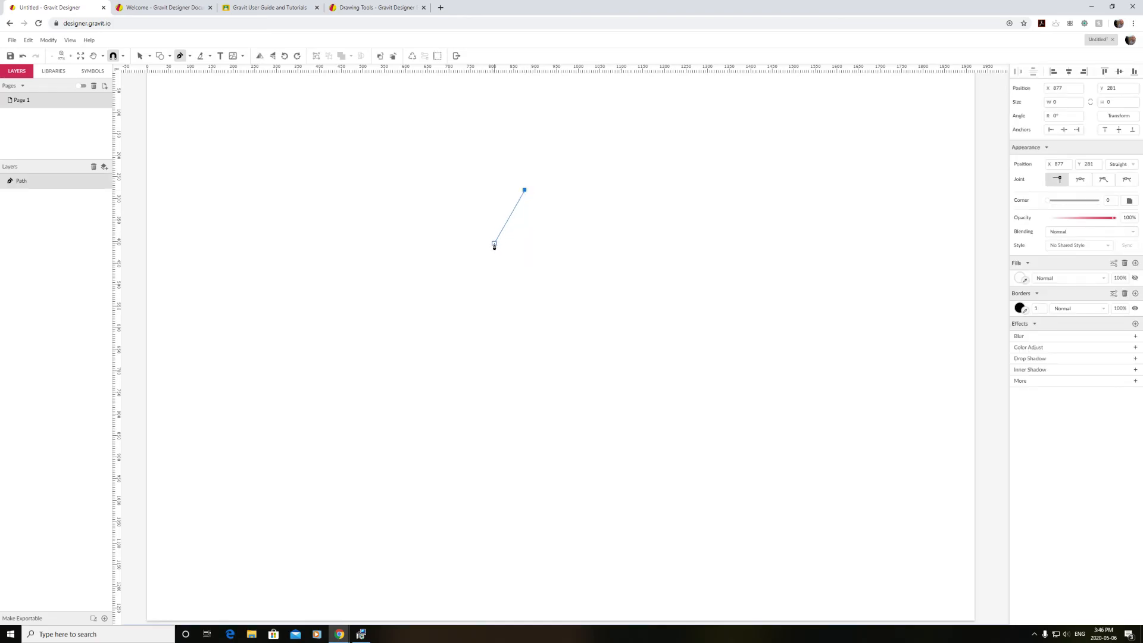
pyautogui.click(463, 374)
pyautogui.click(513, 530)
pyautogui.click(622, 518)
pyautogui.click(699, 367)
pyautogui.click(648, 305)
pyautogui.click(668, 225)
pyautogui.click(525, 190)
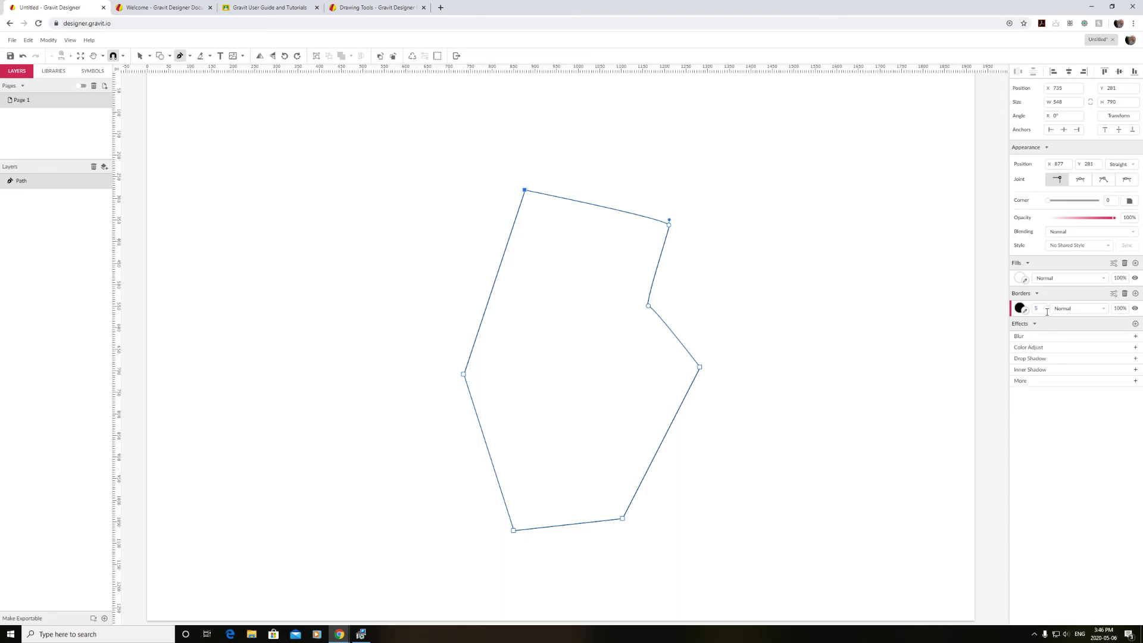
# Set the path's border width to 5 and give it a dark red colour fill (#BD1717).
pyautogui.press('Return')
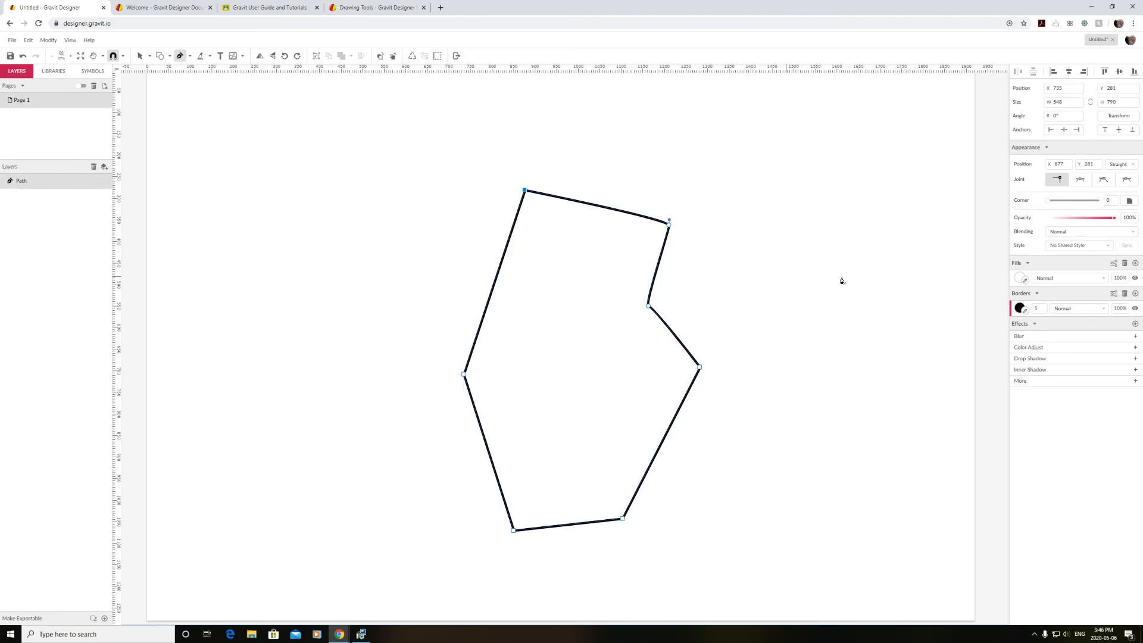
pyautogui.click(1020, 278)
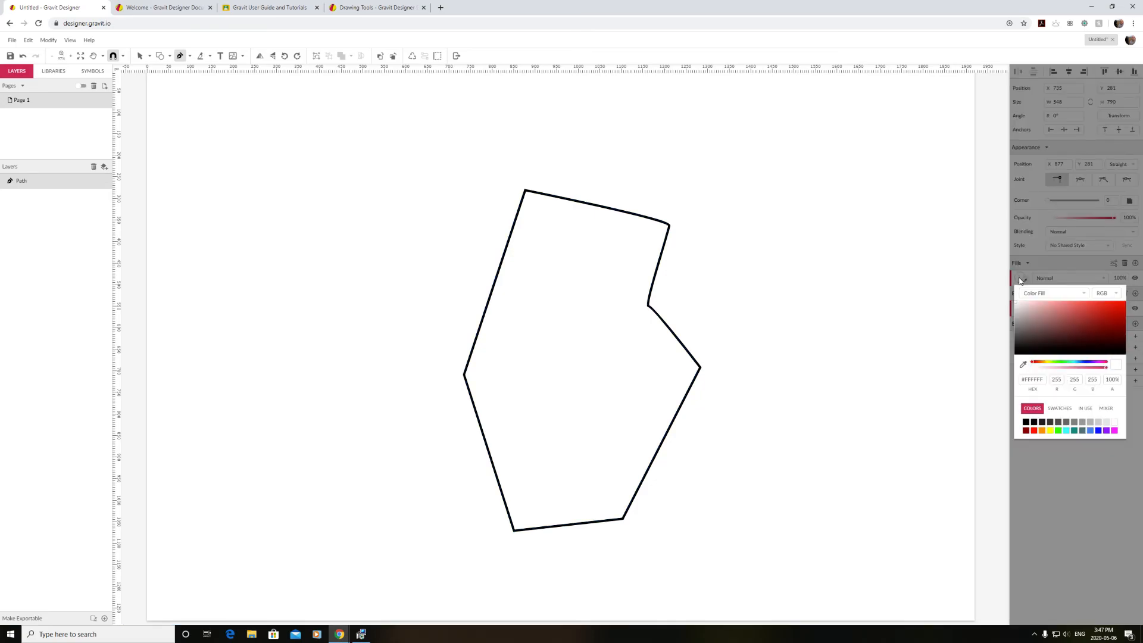
pyautogui.moveTo(1026, 309); pyautogui.dragTo(1125, 309)
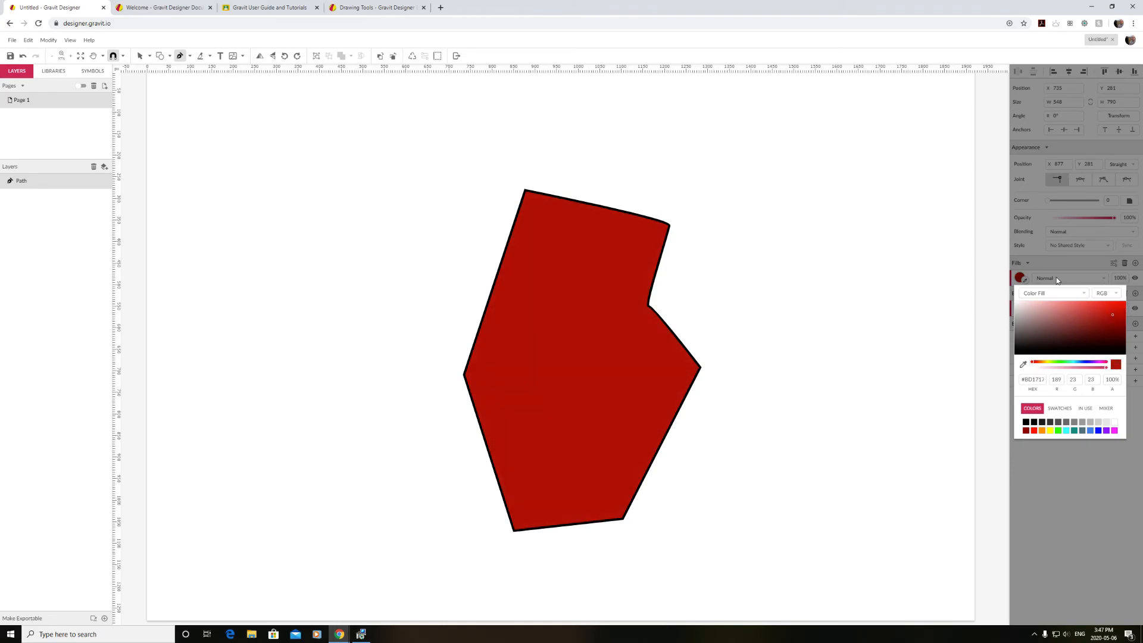
pyautogui.click(1029, 275)
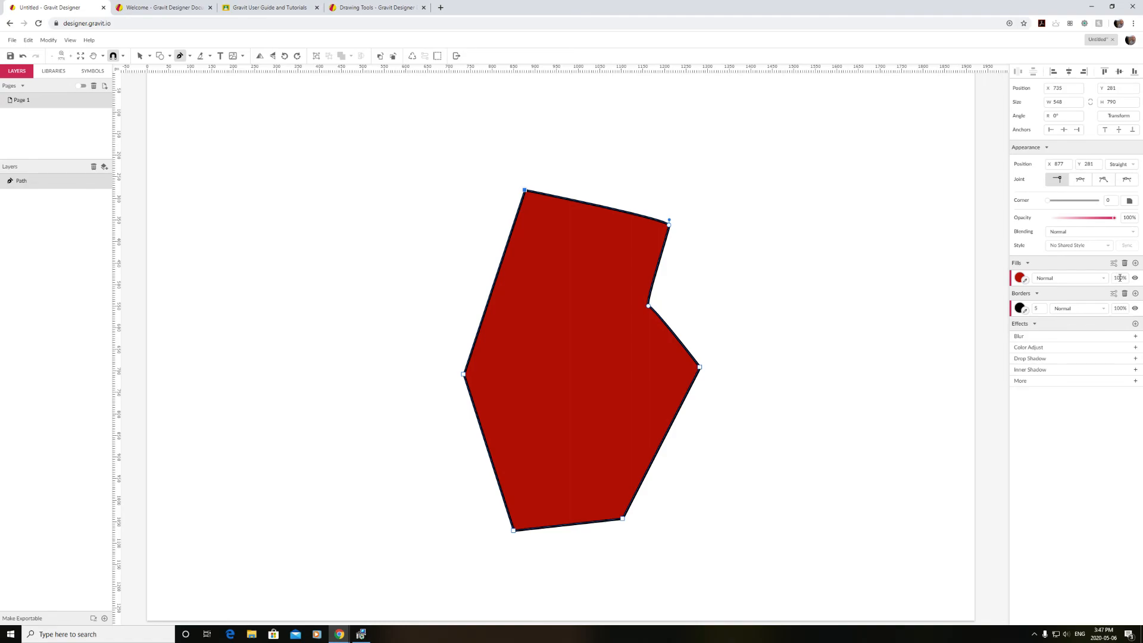
# Lower the red fill's opacity to 50% and restore it to 100%.
pyautogui.moveTo(1121, 278); pyautogui.dragTo(1112, 280)
pyautogui.press('Return')
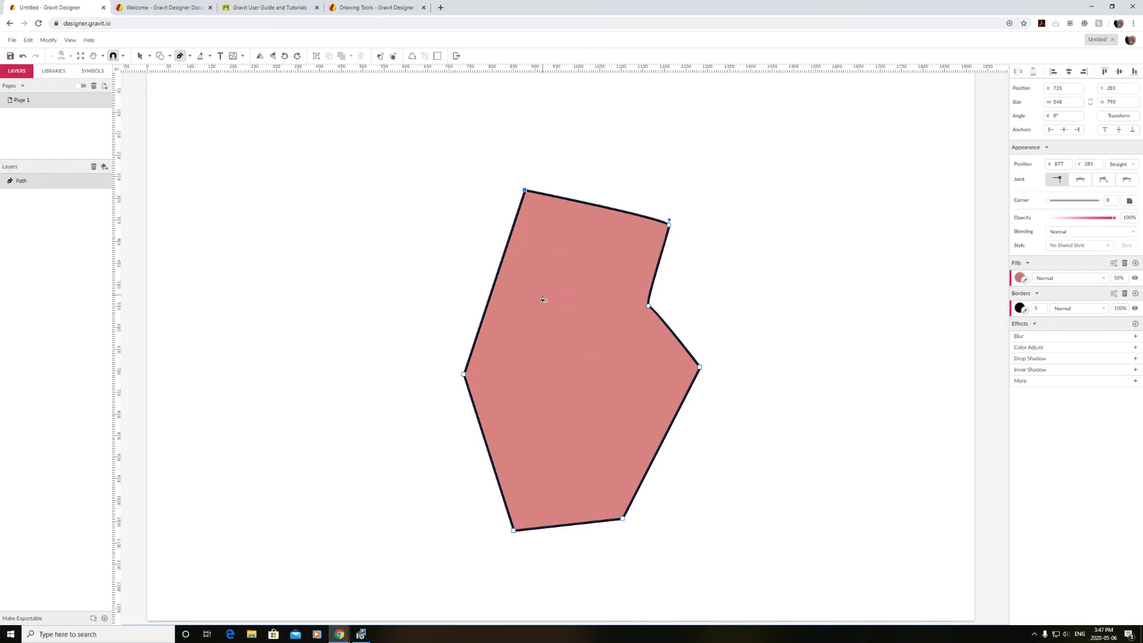
pyautogui.moveTo(1131, 279); pyautogui.dragTo(1087, 280)
pyautogui.write('100')
pyautogui.press('Return')
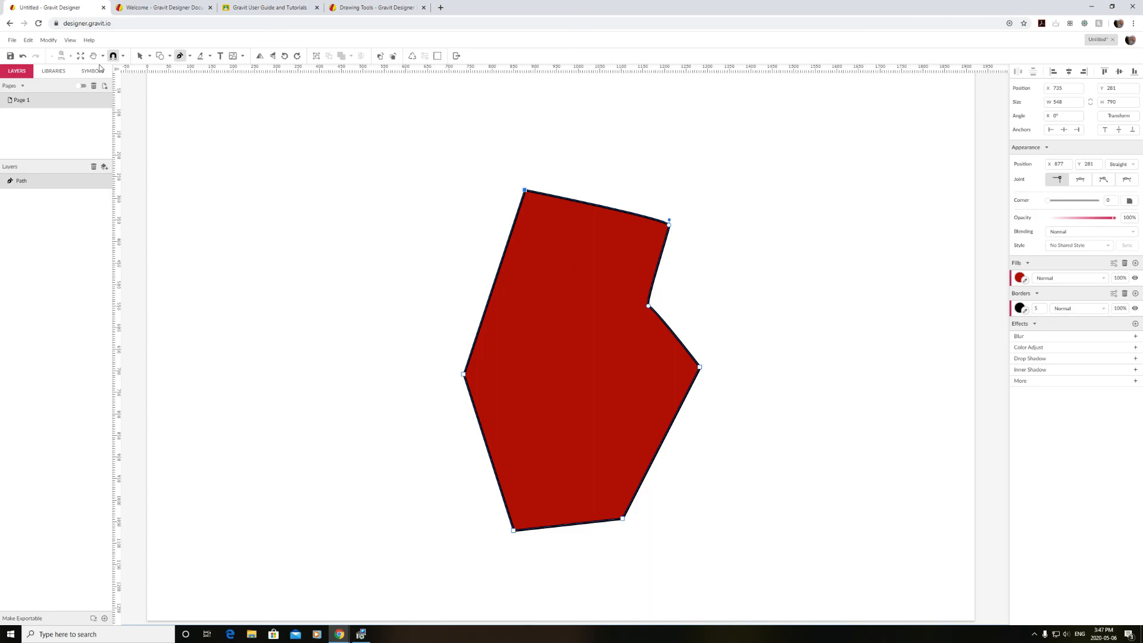
# Delete the red path from the page.
pyautogui.click(140, 55)
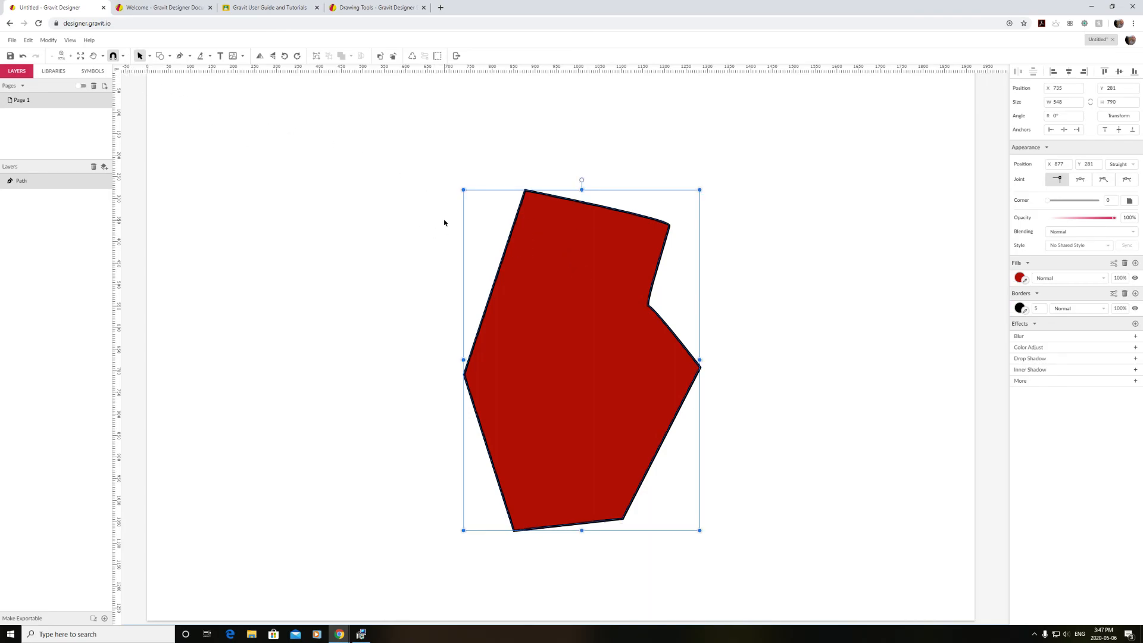
pyautogui.press('Delete')
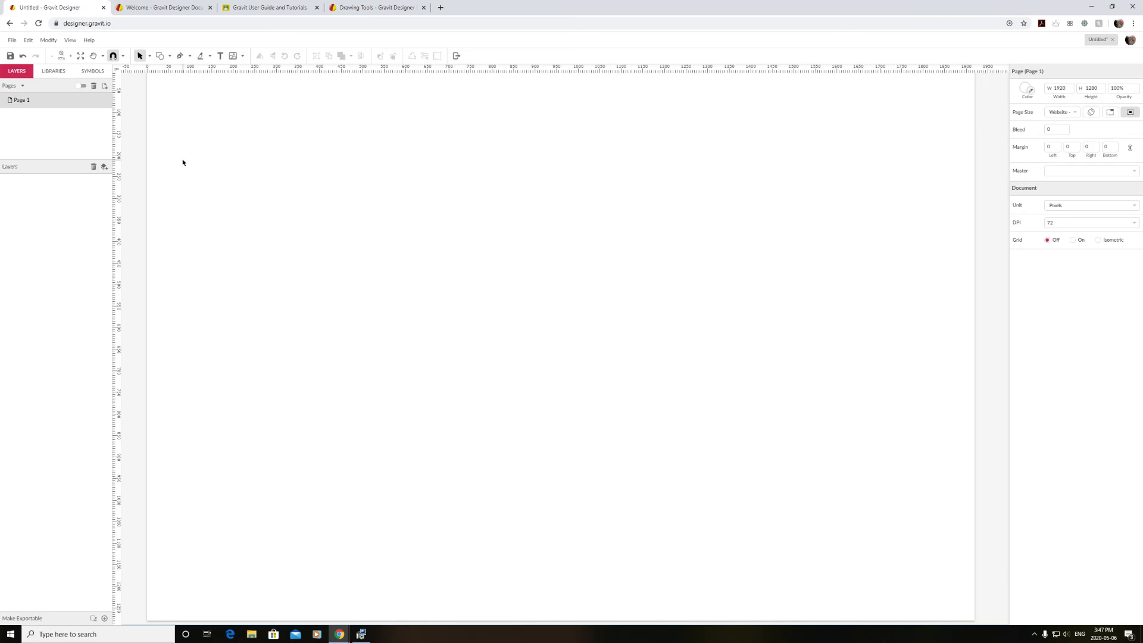
pyautogui.click(169, 56)
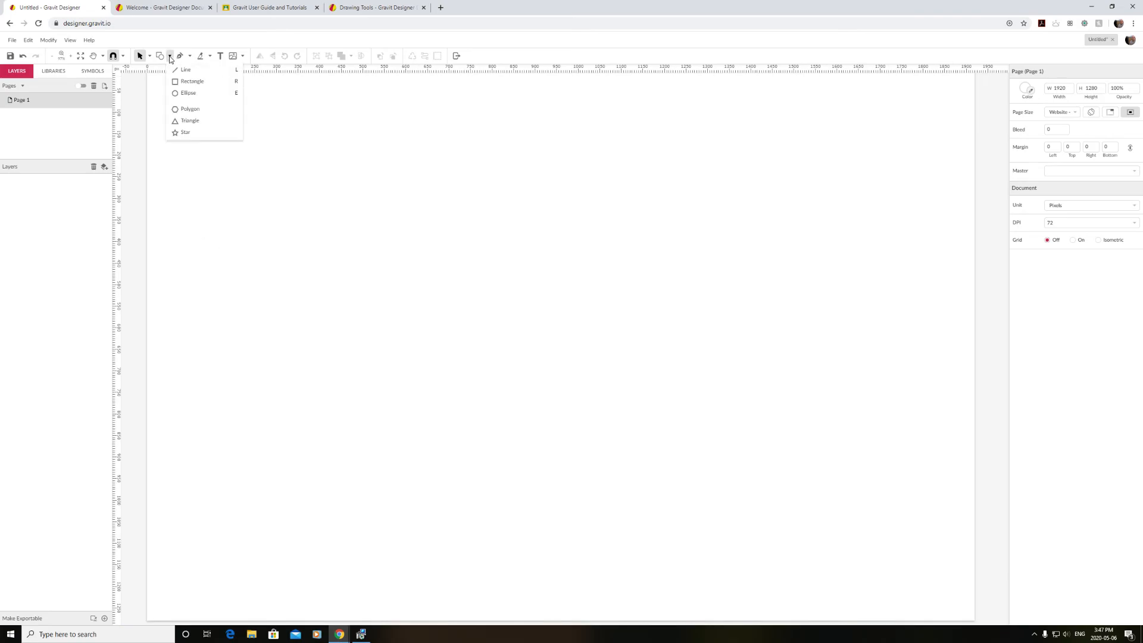
# Activate the Pen tool and set its fill colour to dark green (#216C2E) for the next path.
pyautogui.click(180, 56)
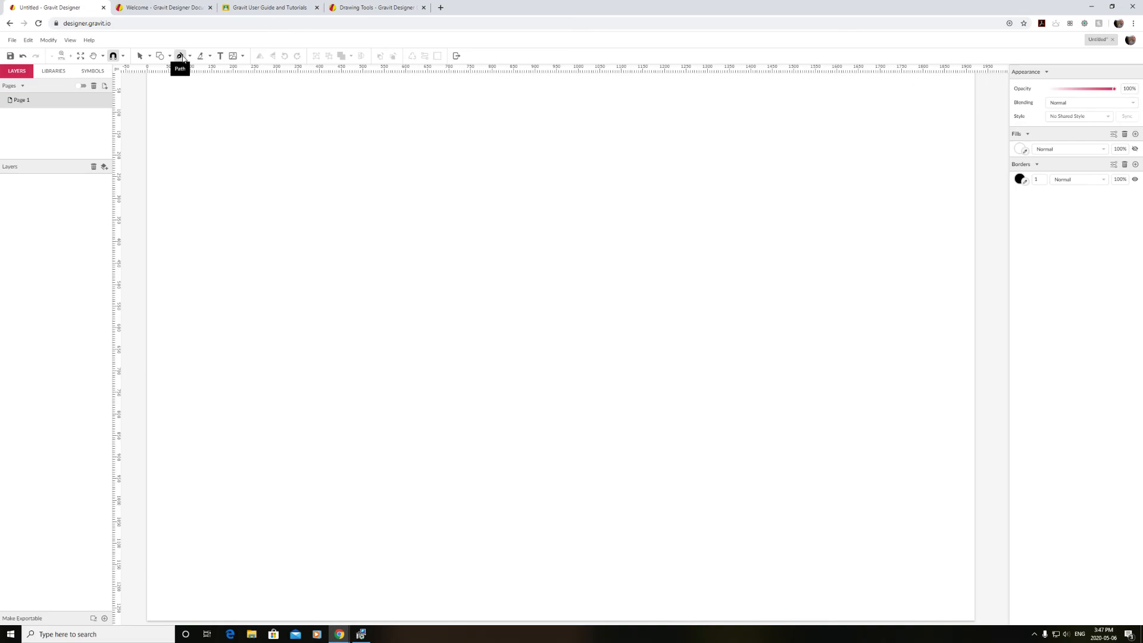
pyautogui.click(1021, 180)
pyautogui.click(1021, 179)
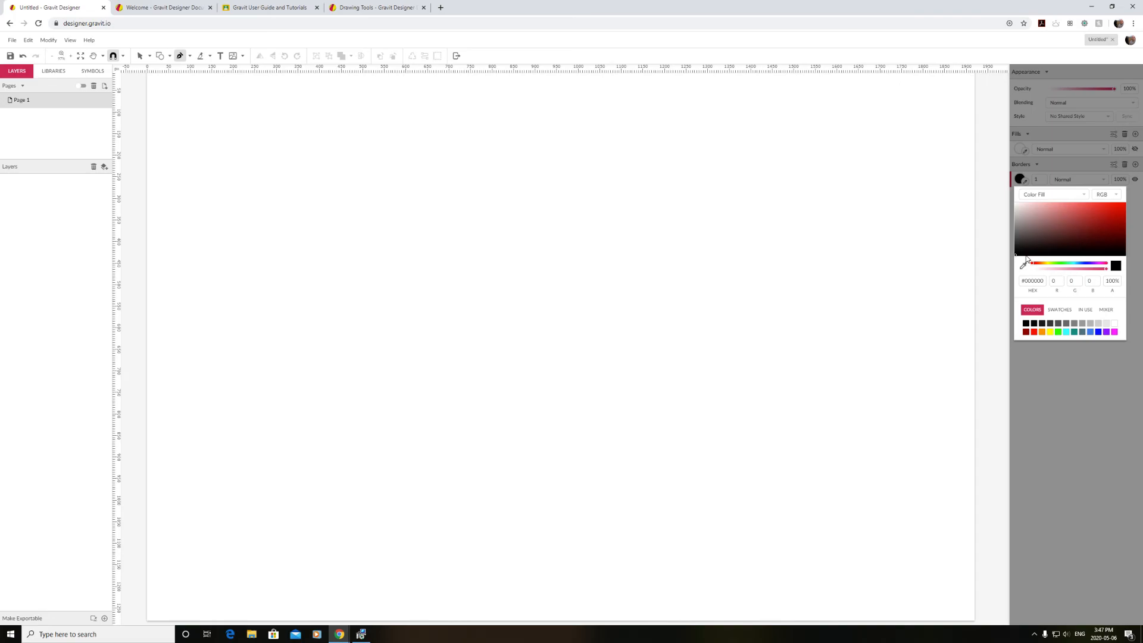
pyautogui.click(1019, 149)
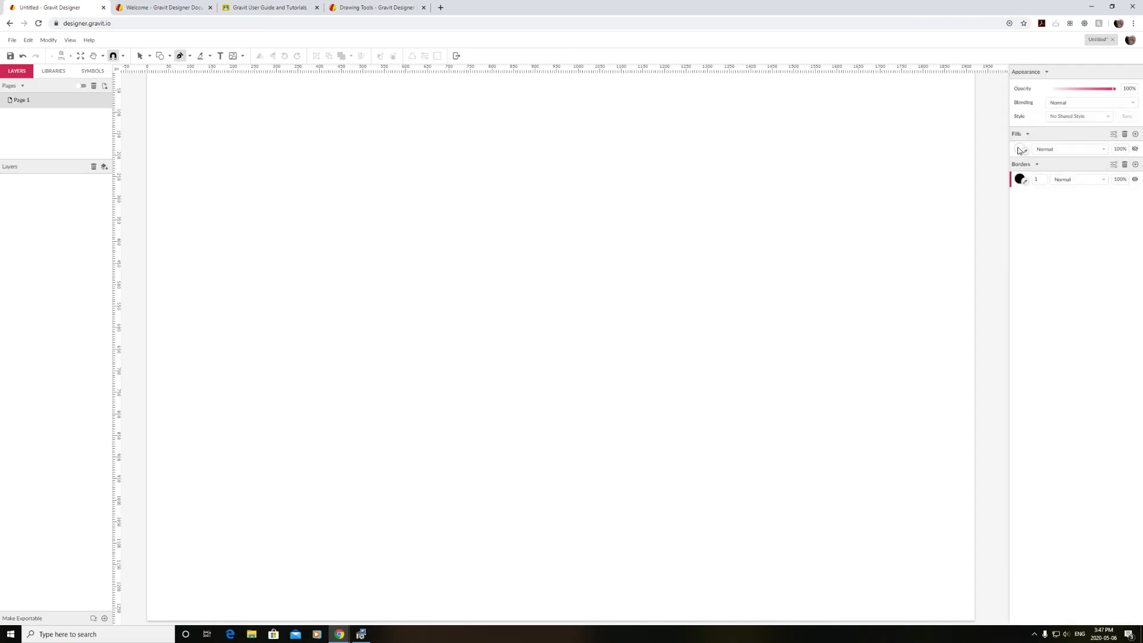
pyautogui.click(1018, 150)
pyautogui.moveTo(1035, 234); pyautogui.dragTo(1063, 236)
pyautogui.click(1089, 207)
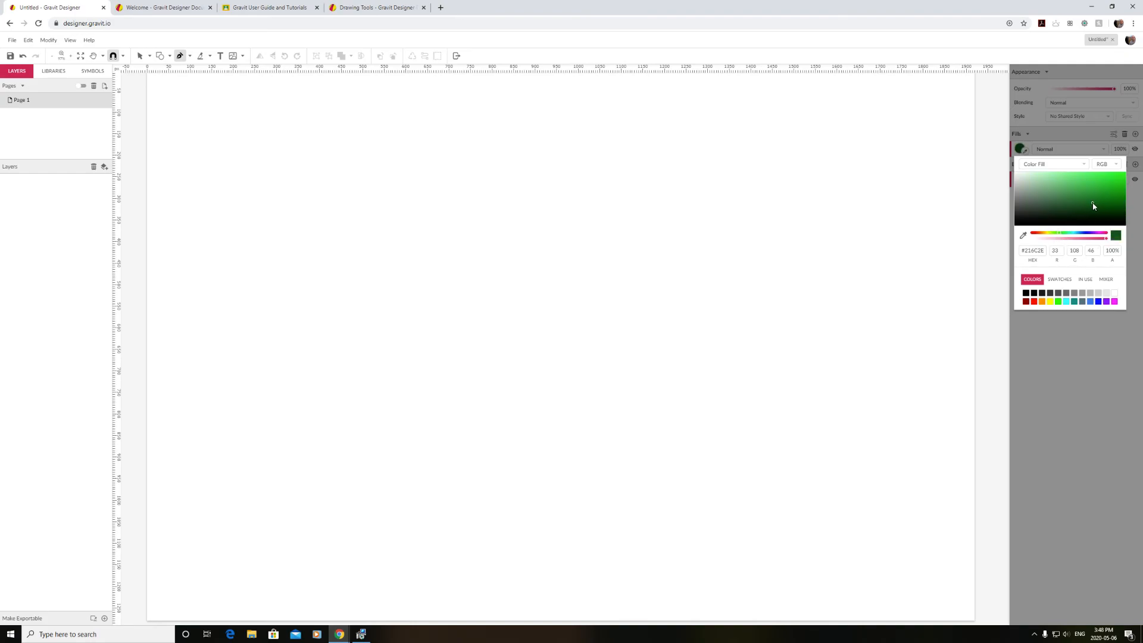
# Draw an open five-point zigzag path with the green fill, about 722 by 296 px, in the page's upper right area.
pyautogui.click(903, 186)
pyautogui.click(591, 314)
pyautogui.click(706, 231)
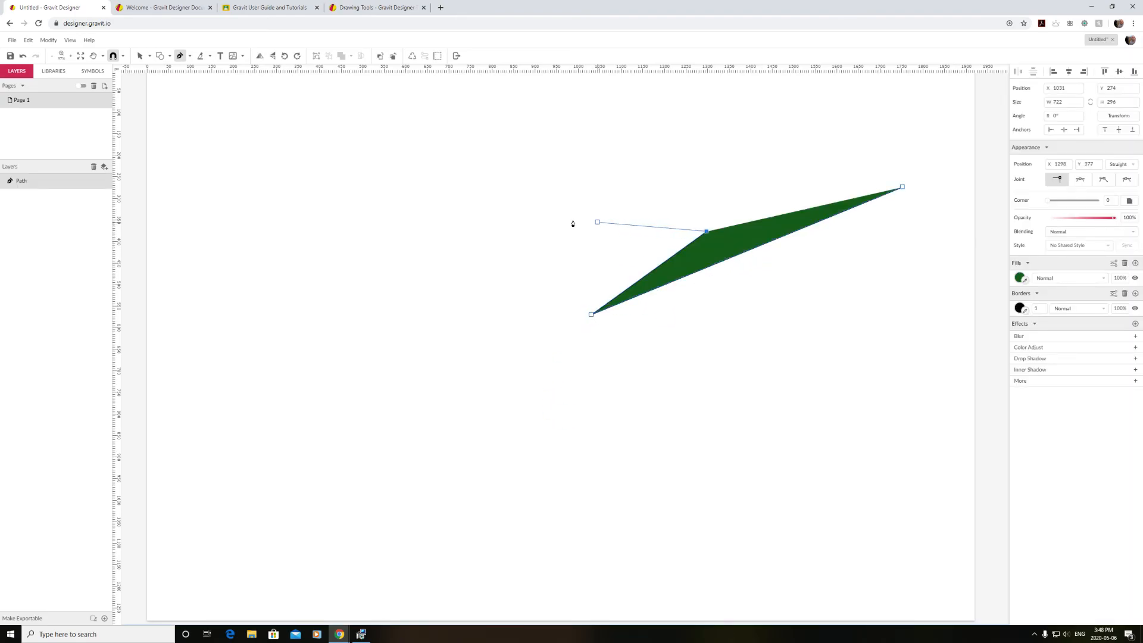
pyautogui.click(596, 263)
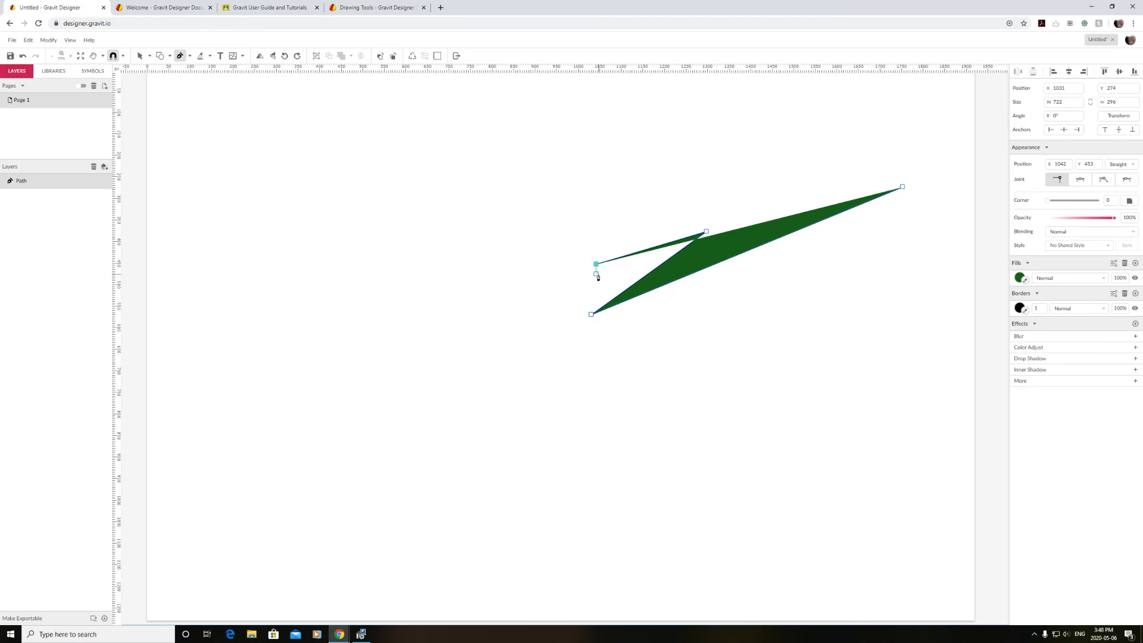
pyautogui.click(596, 273)
pyautogui.press('Escape')
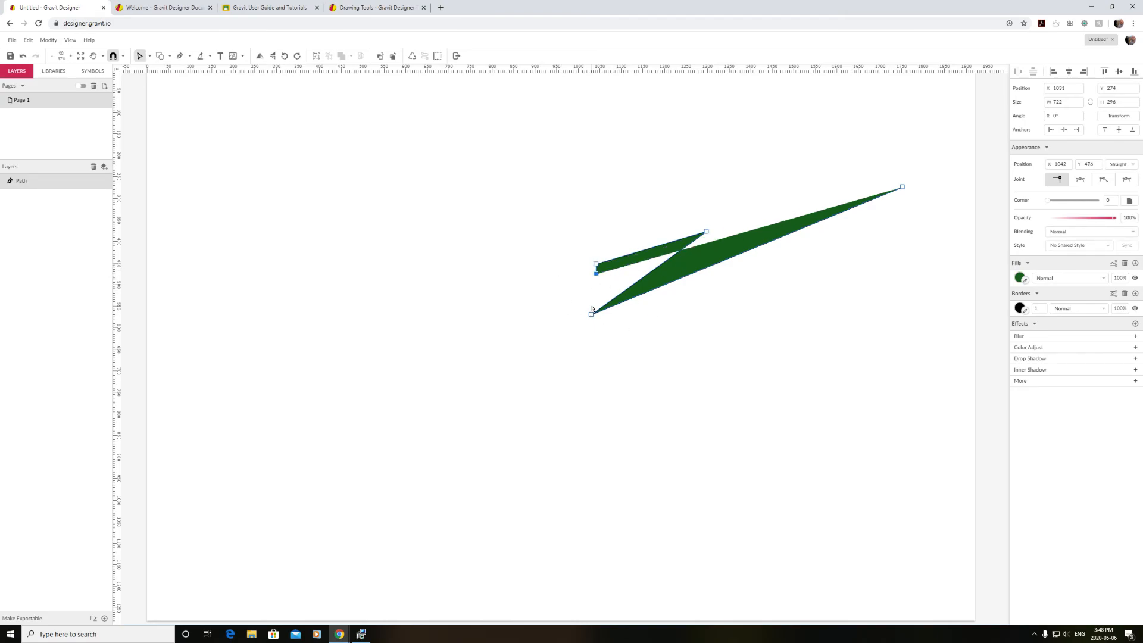
# Delete the green zigzag path so the page is empty.
pyautogui.press('Delete')
pyautogui.press('Delete')
pyautogui.press('Delete')
pyautogui.press('Delete')
pyautogui.press('Delete')
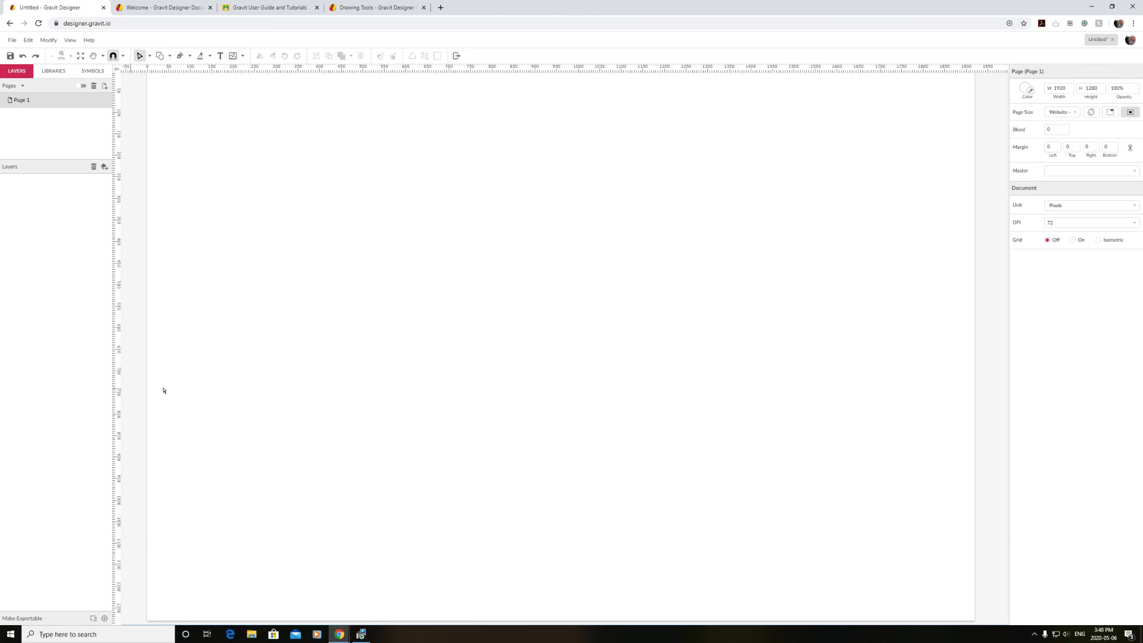
# Draw a rectangle about 1920 by 383 px across the bottom of the page and fill it with dark green (#114417).
pyautogui.click(170, 55)
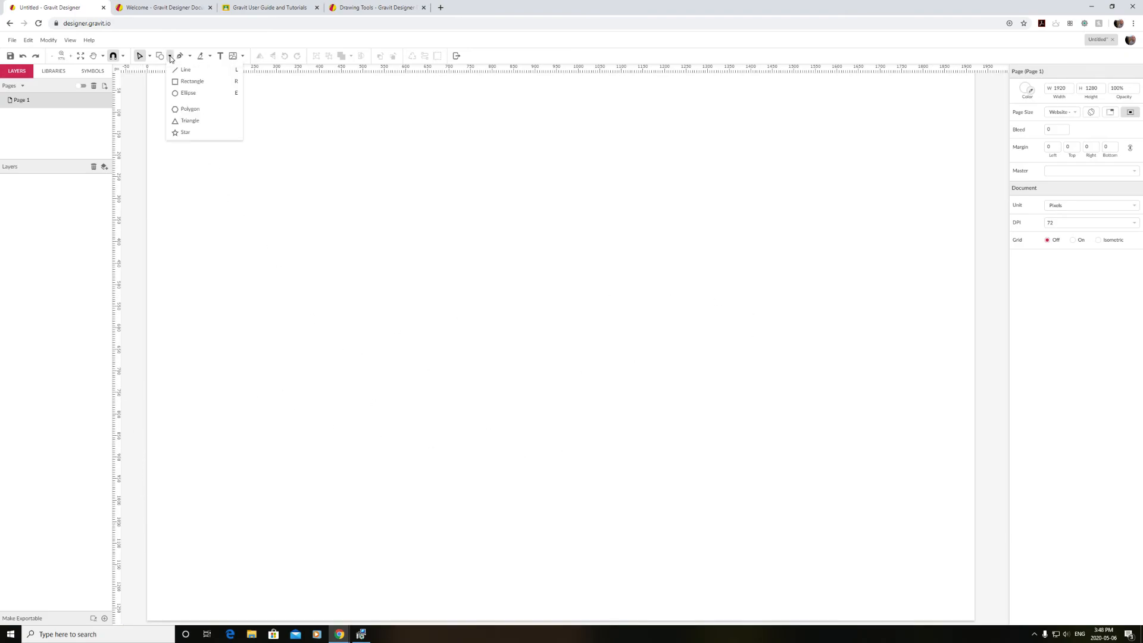
pyautogui.click(192, 81)
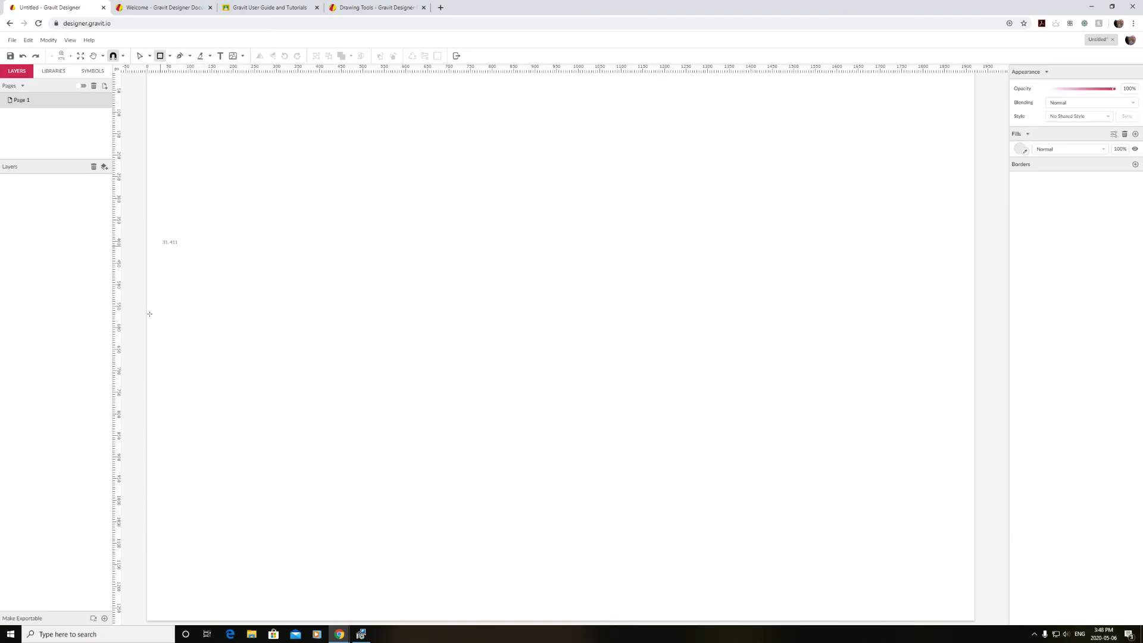
pyautogui.moveTo(147, 455); pyautogui.dragTo(975, 622)
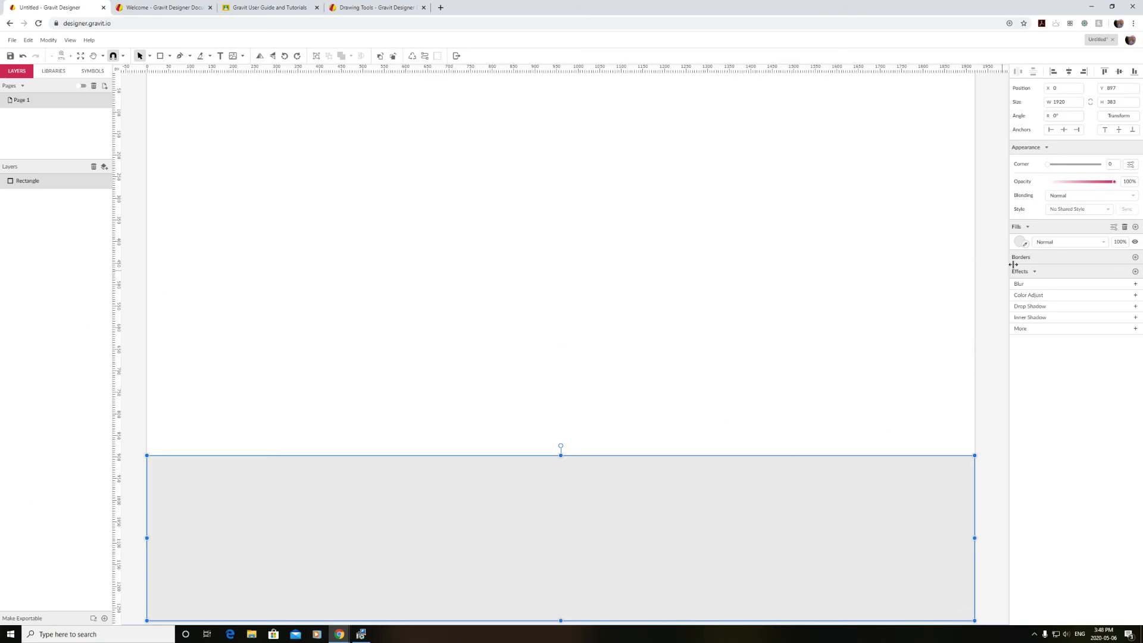
pyautogui.click(1019, 243)
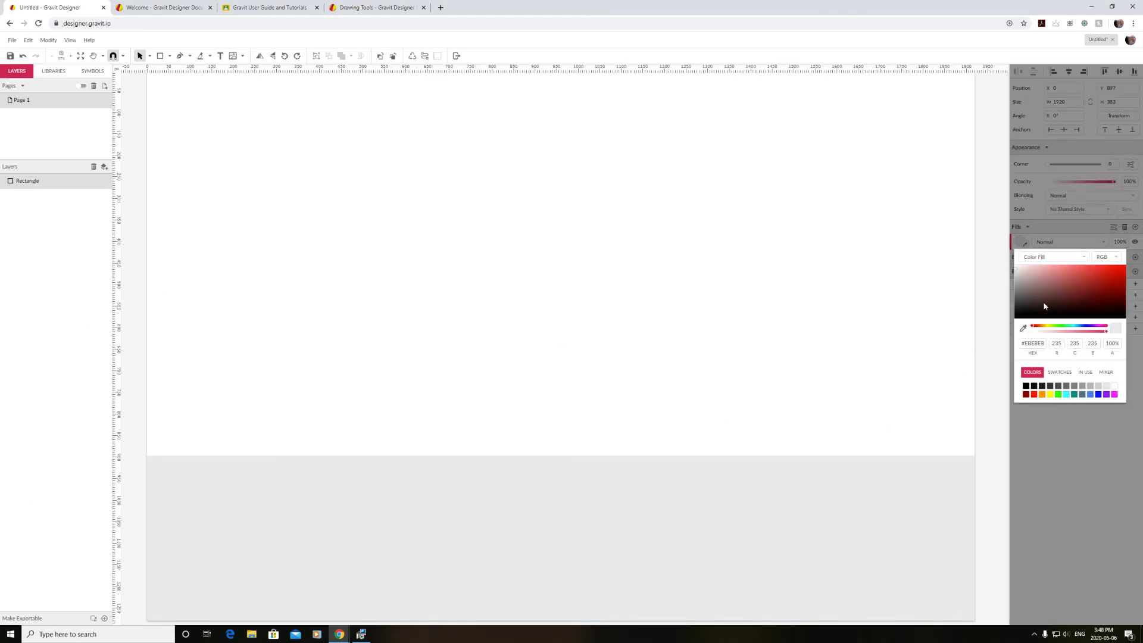
pyautogui.moveTo(1059, 328); pyautogui.dragTo(1100, 307)
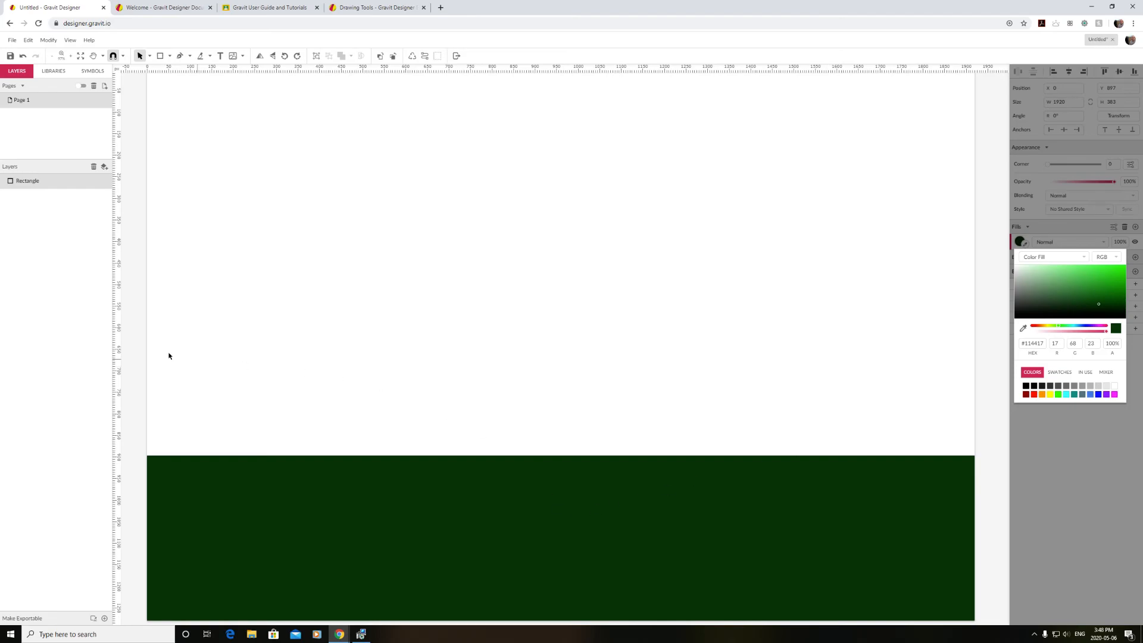
# Rename the green rectangle's layer as Grass.
pyautogui.click(40, 187)
pyautogui.doubleClick(30, 183)
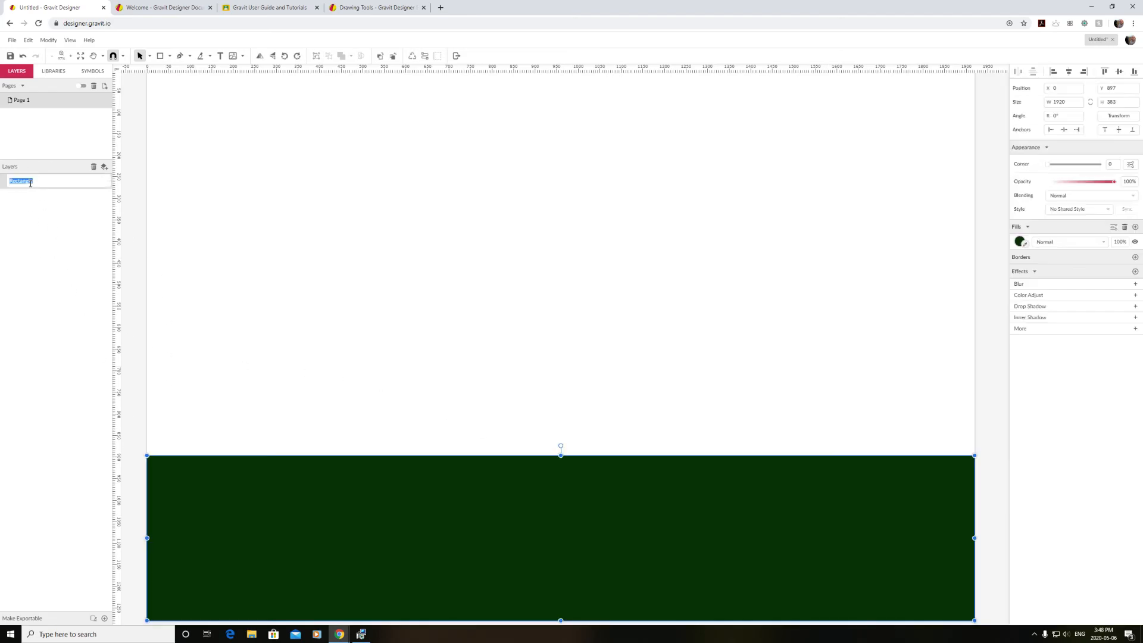
pyautogui.write('Grass')
pyautogui.press('Return')
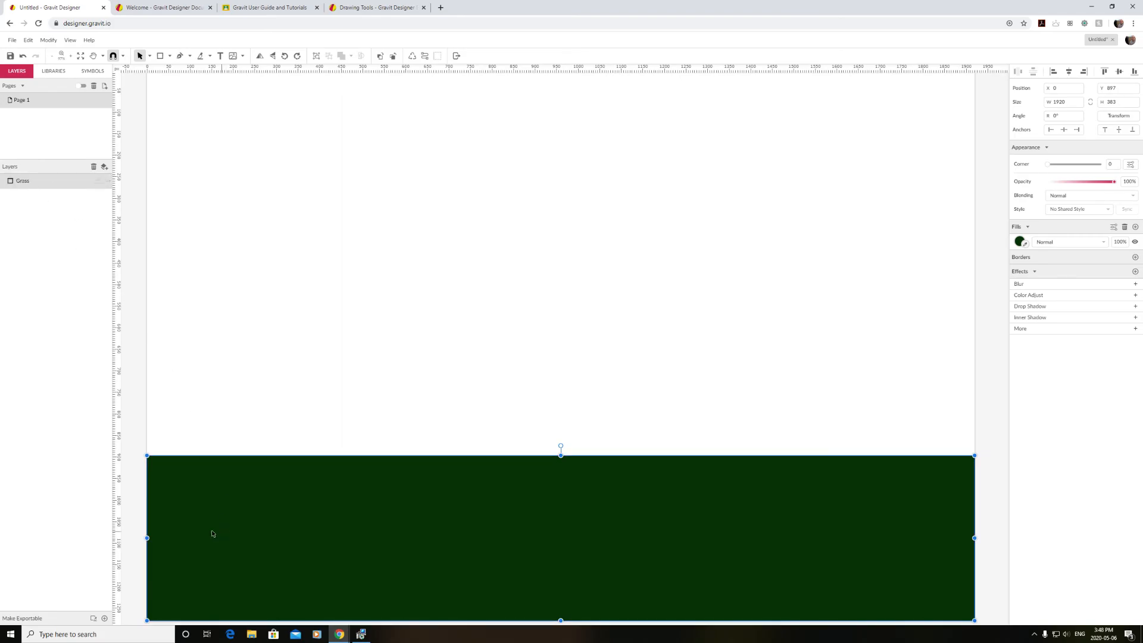
# Demonstrate hiding and showing the Grass layer, then lock it.
pyautogui.click(98, 181)
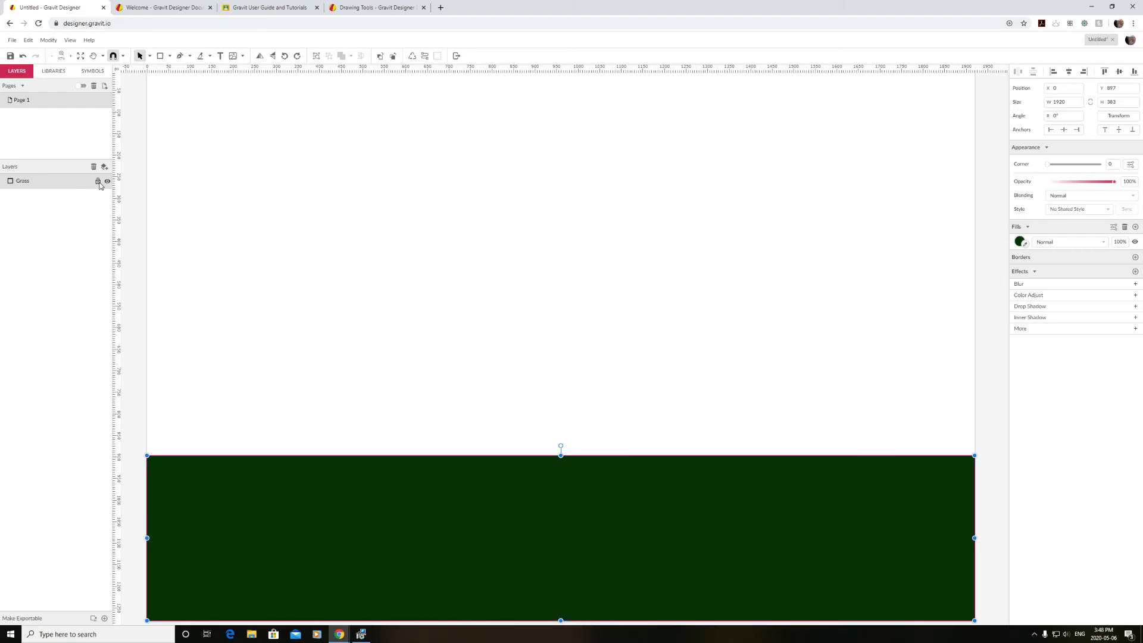
pyautogui.click(108, 181)
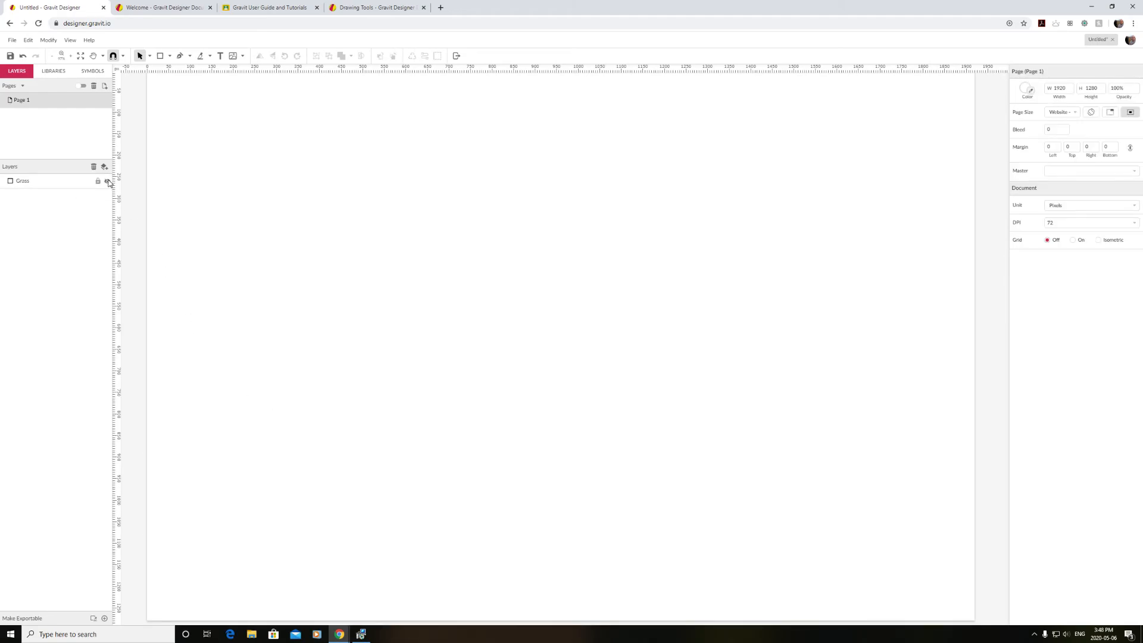
pyautogui.click(108, 181)
pyautogui.click(107, 181)
pyautogui.click(107, 181)
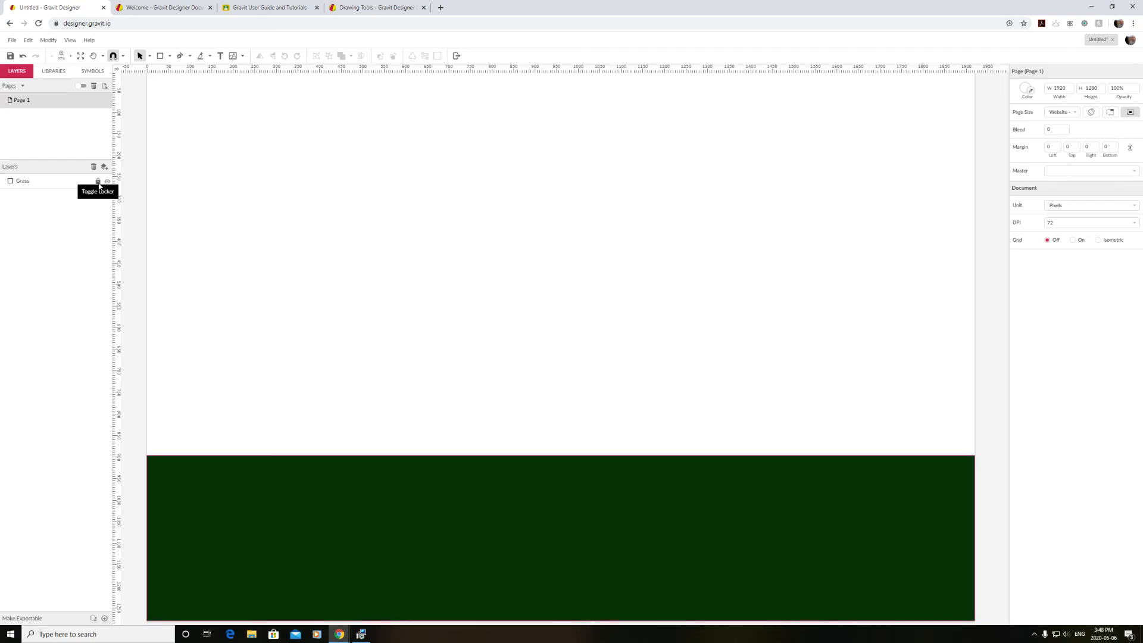
pyautogui.click(98, 181)
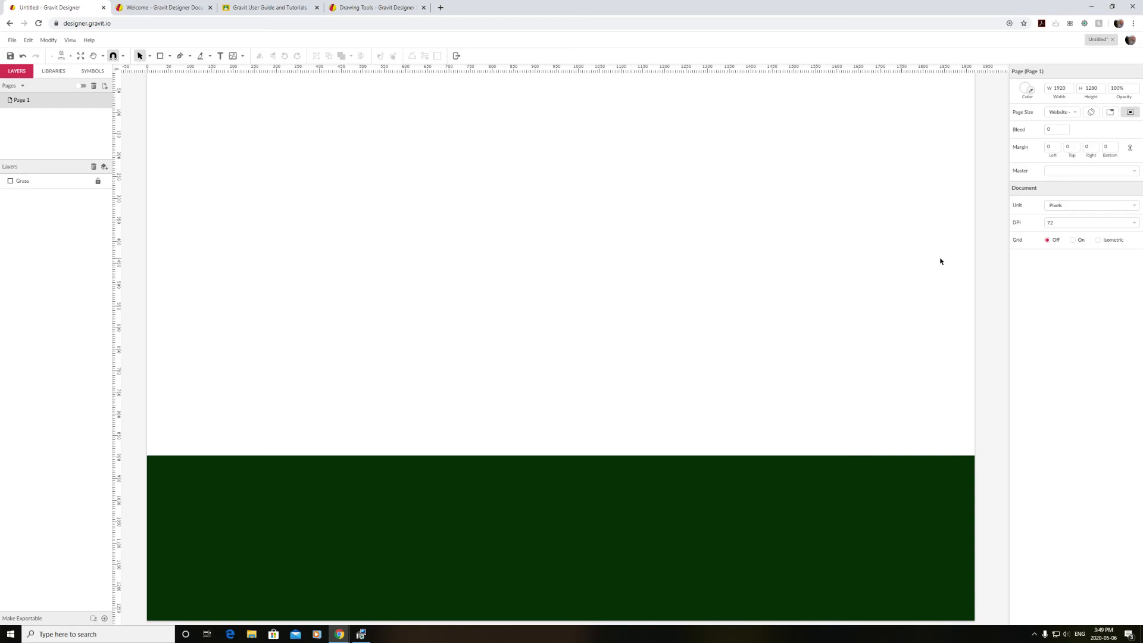
# Activate the Pen tool and set its fill colour to dark brown for the next path.
pyautogui.click(180, 55)
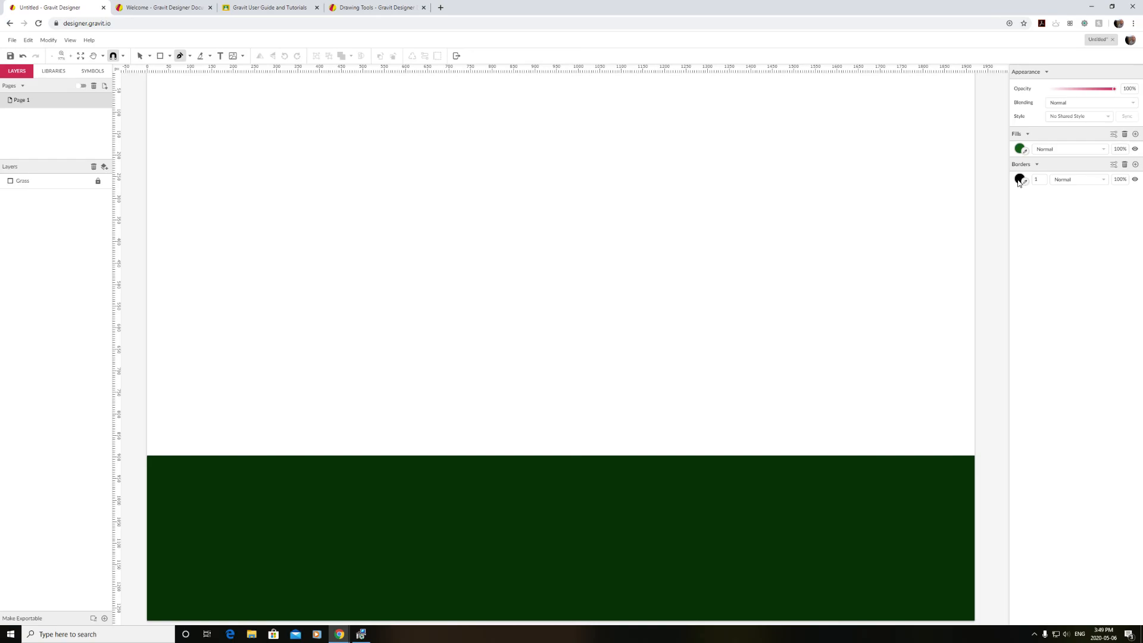
pyautogui.click(1021, 149)
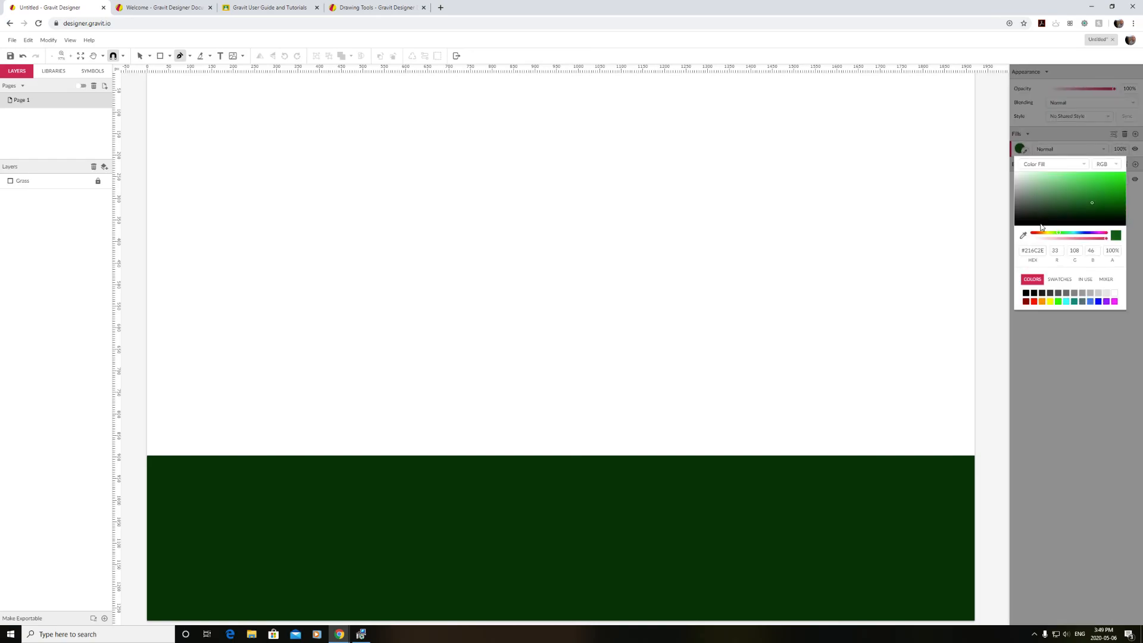
pyautogui.moveTo(1049, 234); pyautogui.dragTo(1035, 235)
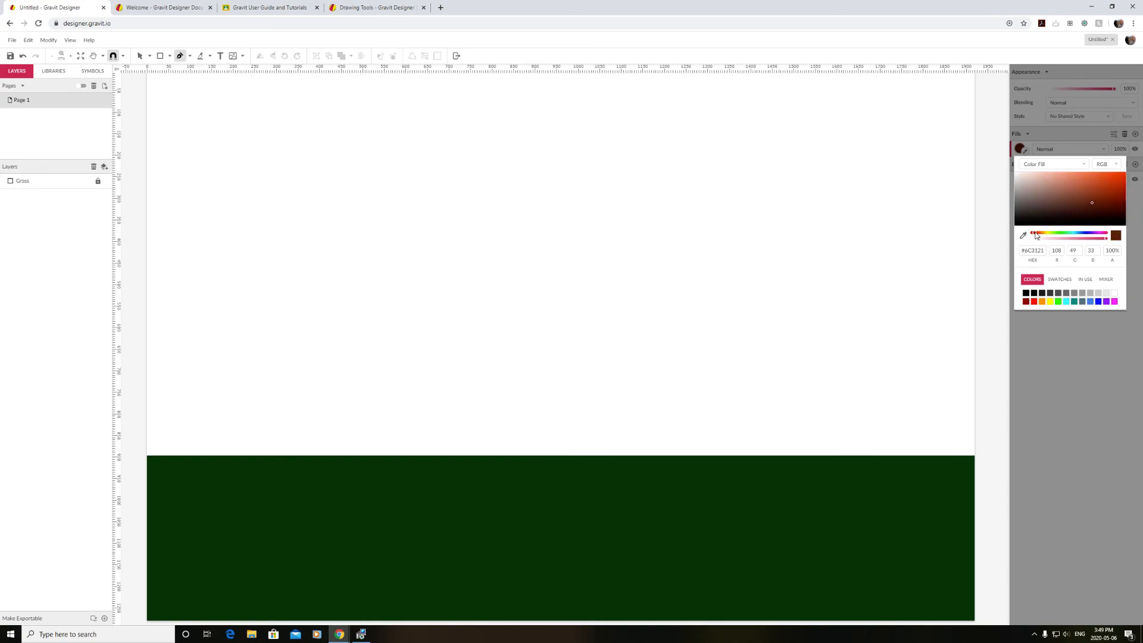
pyautogui.moveTo(1092, 202); pyautogui.dragTo(1074, 192)
pyautogui.moveTo(1034, 234); pyautogui.dragTo(1036, 234)
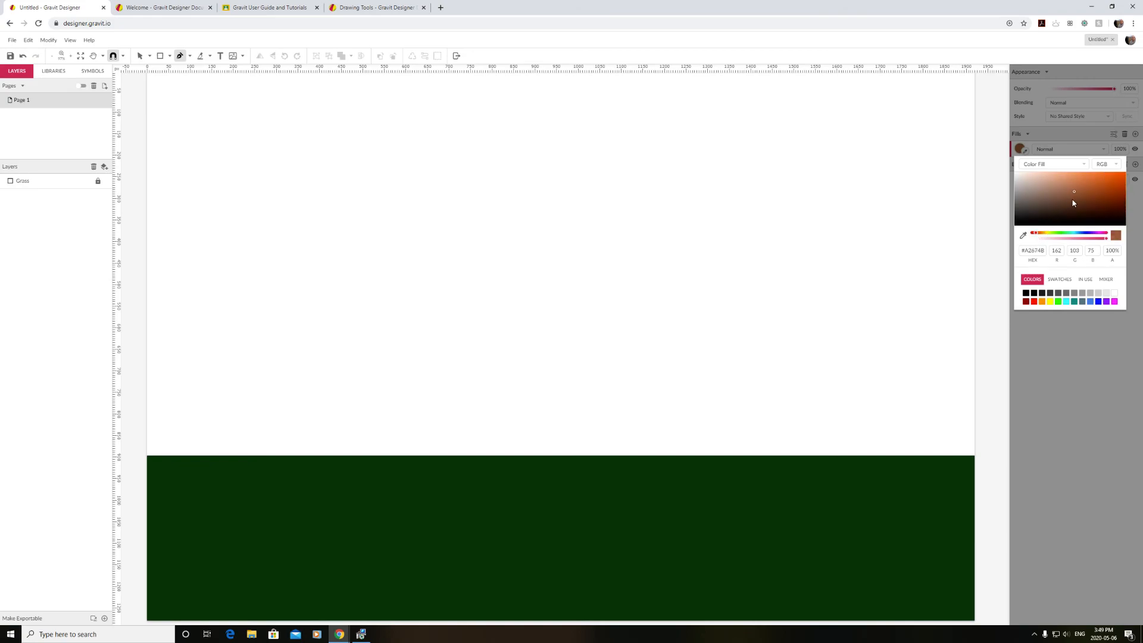
pyautogui.moveTo(1088, 200); pyautogui.dragTo(1096, 208)
pyautogui.click(1132, 204)
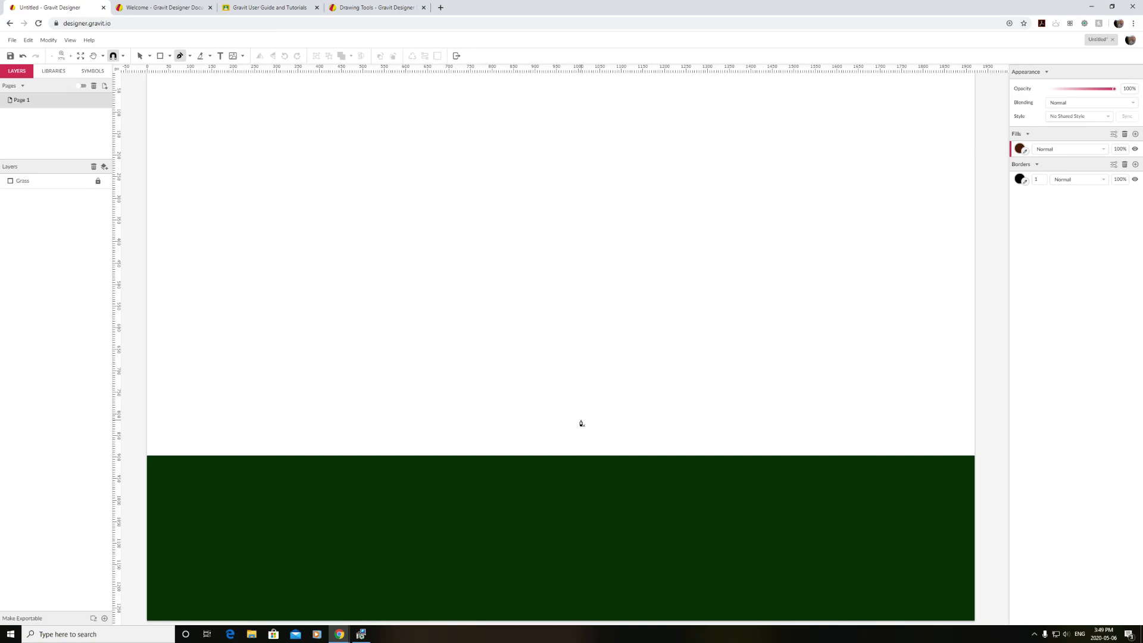
# Draw a closed four-point brown trunk about 123 by 472 px with its base in the grass and name its layer Tree Trunk.
pyautogui.click(646, 472)
pyautogui.click(699, 473)
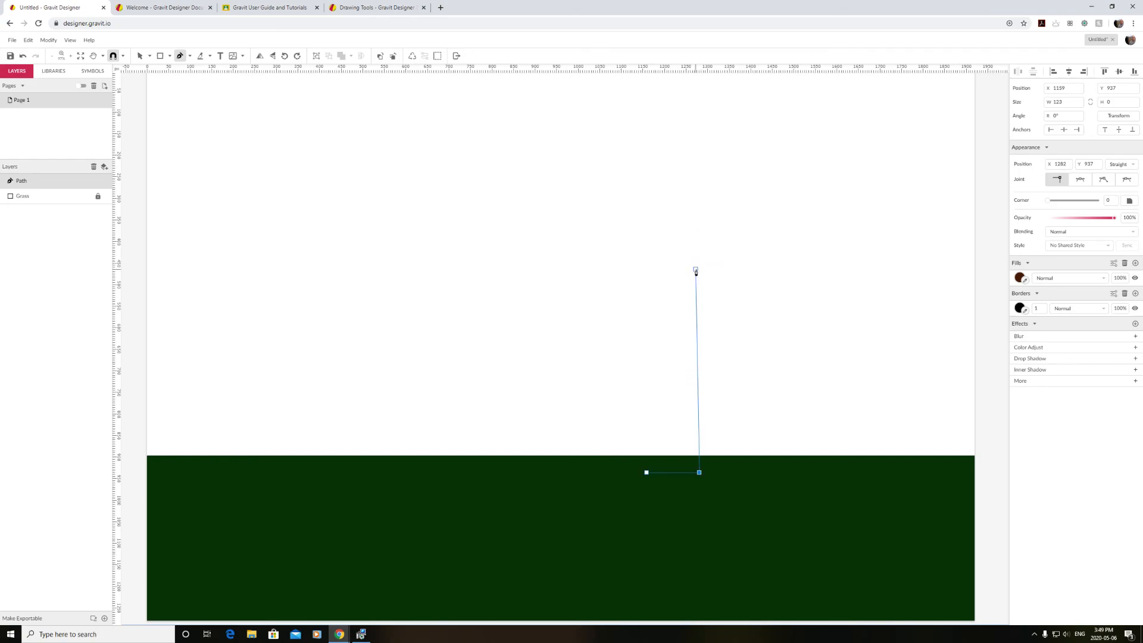
pyautogui.click(695, 271)
pyautogui.click(646, 271)
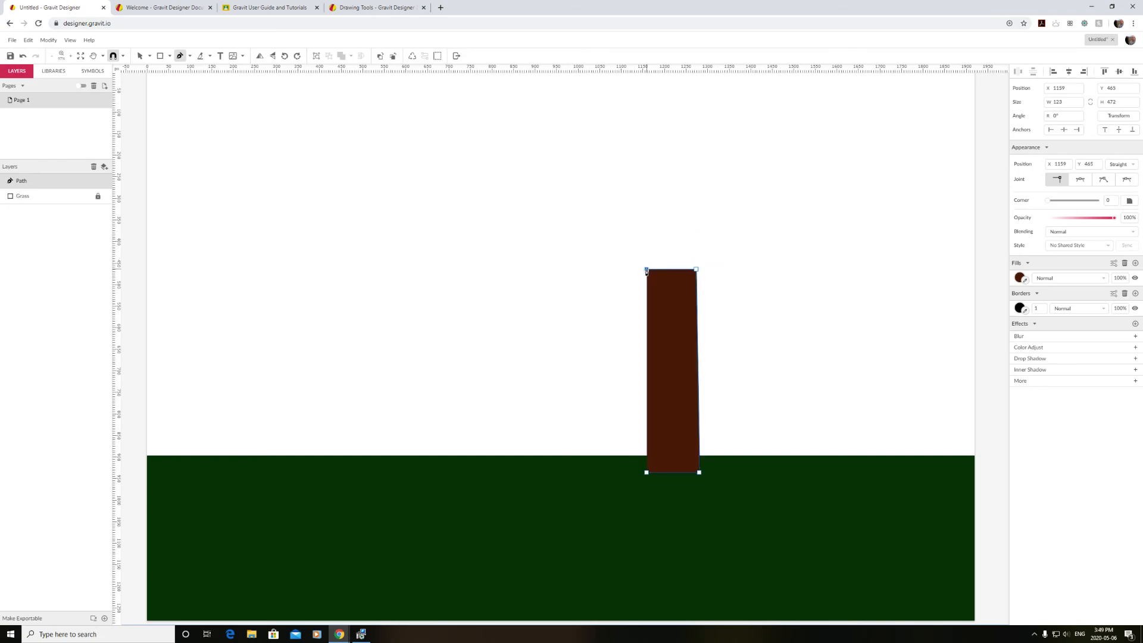
pyautogui.click(647, 472)
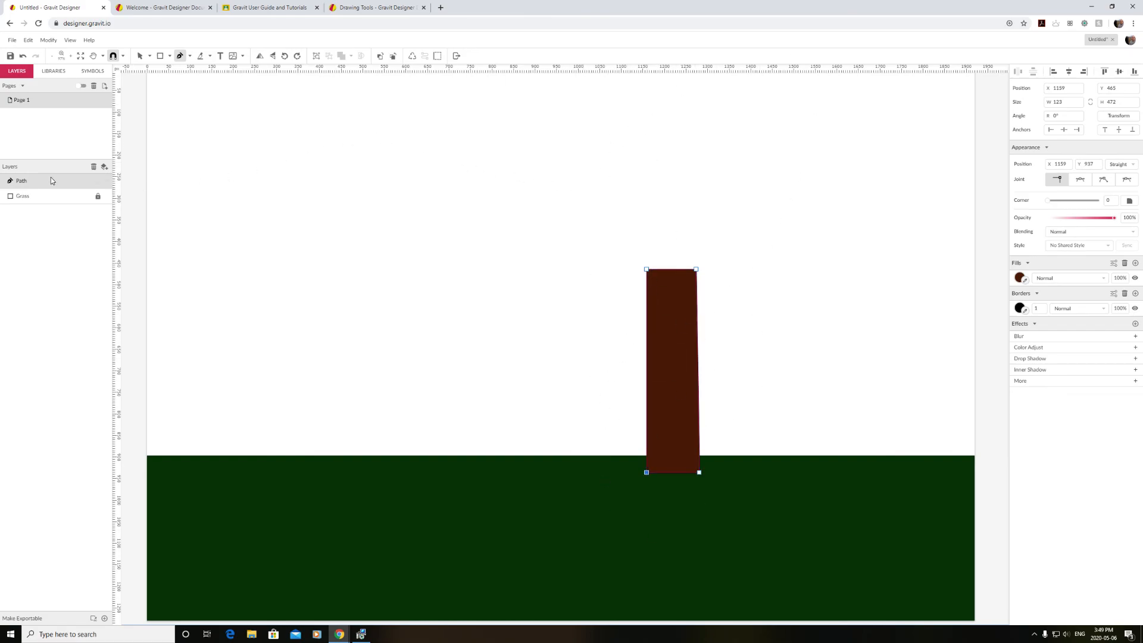
pyautogui.press('Escape')
pyautogui.doubleClick(27, 181)
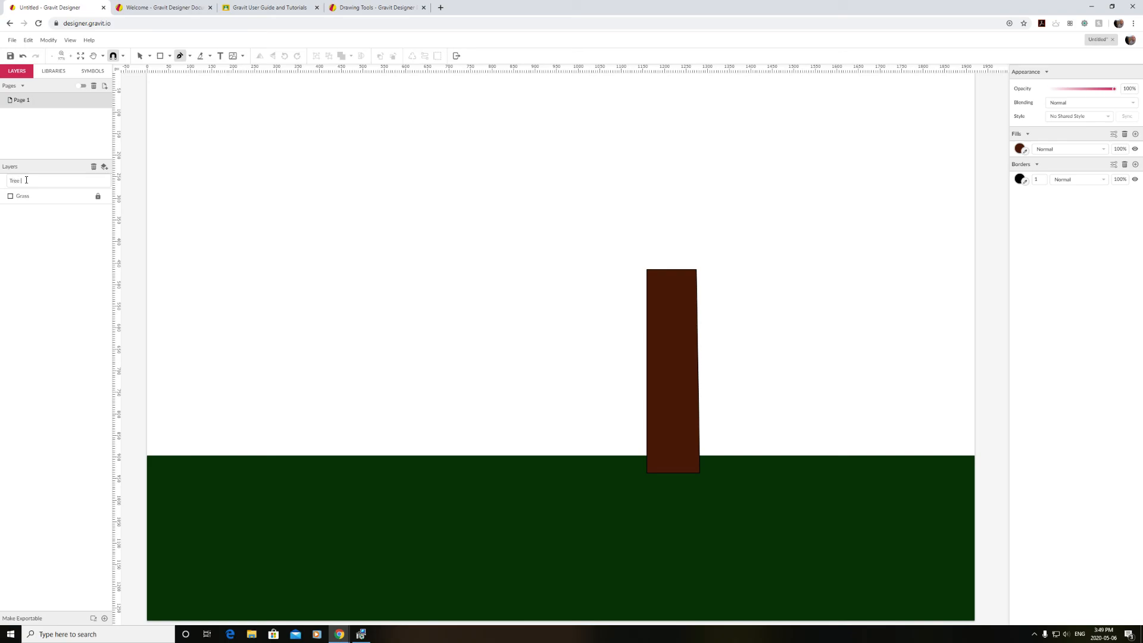
pyautogui.press('Return')
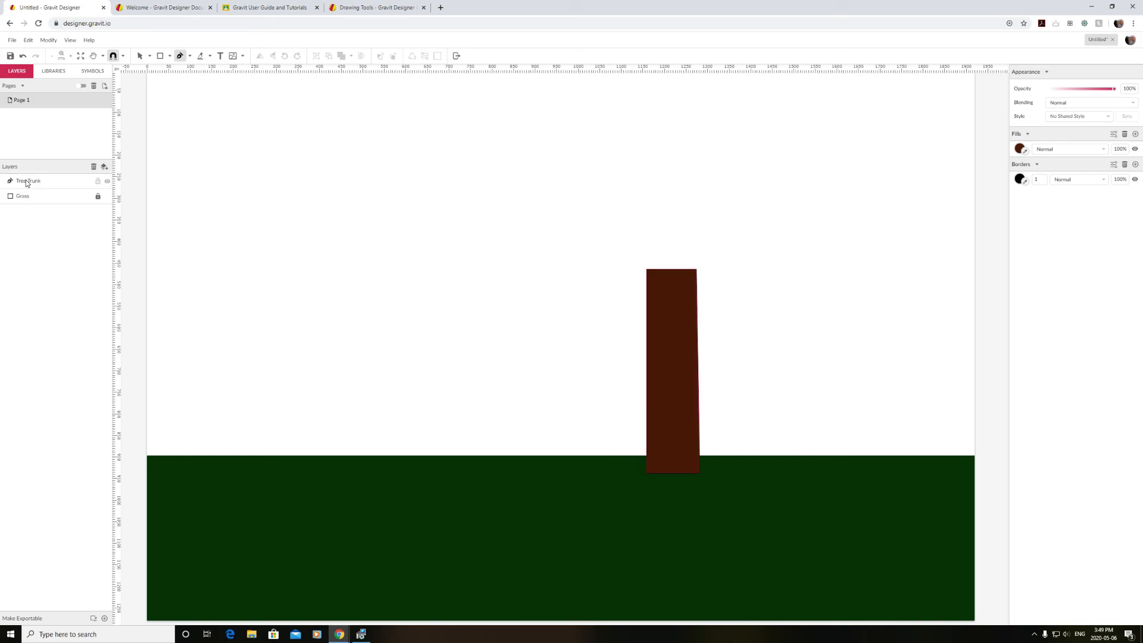
# Activate the Ellipse tool and set its fill colour to dark green (#12590A).
pyautogui.click(169, 56)
pyautogui.click(176, 96)
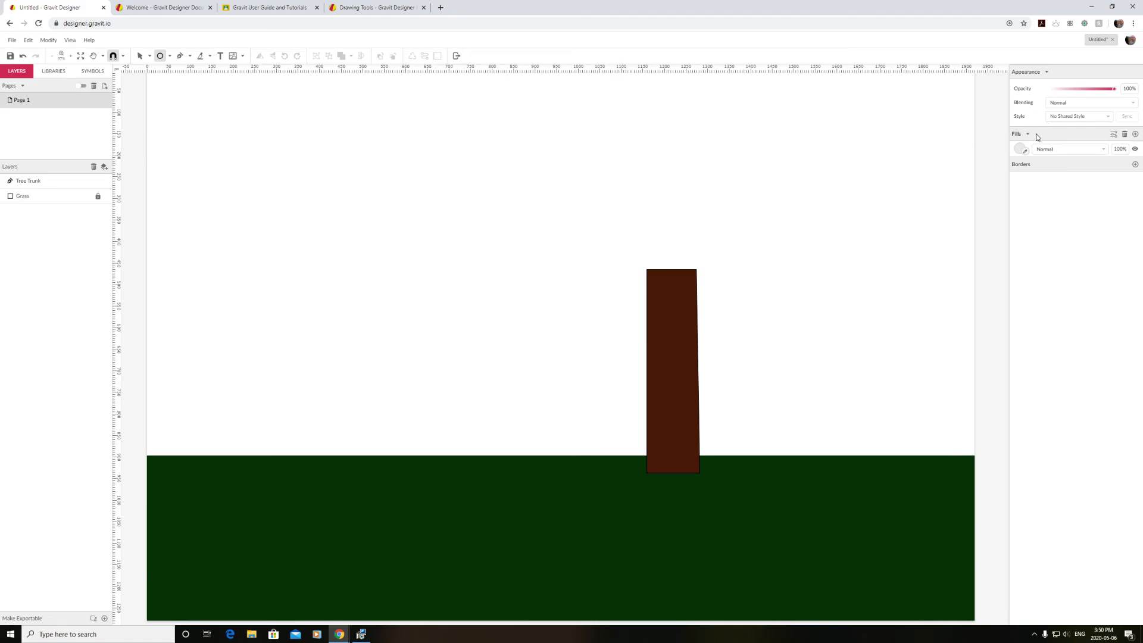
pyautogui.click(1019, 151)
pyautogui.click(1059, 234)
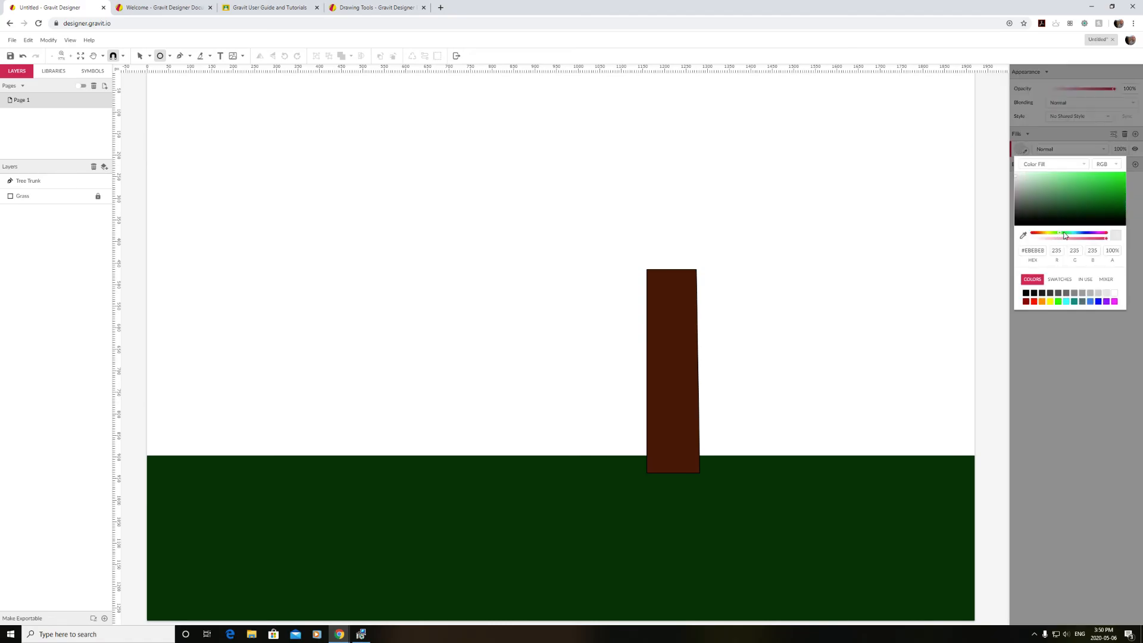
pyautogui.moveTo(1061, 236); pyautogui.dragTo(1057, 238)
pyautogui.moveTo(1111, 204); pyautogui.dragTo(1114, 209)
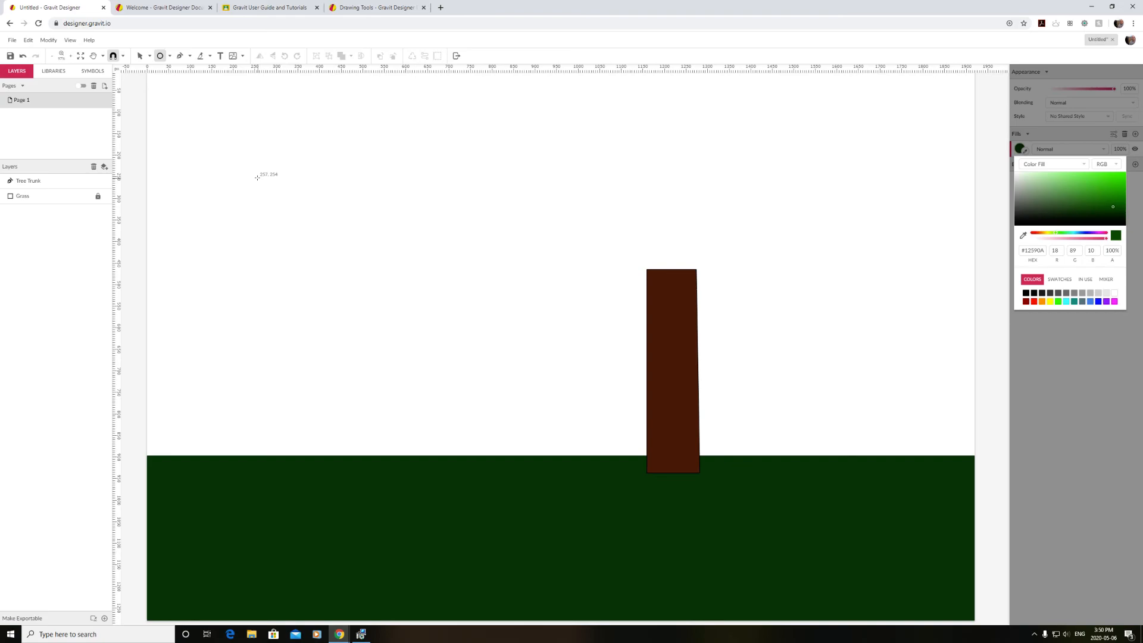
# Review the Gravit User Guide and Tutorials assignment plus the Drawing Tools and Welcome documentation pages, then return to the drawing.
pyautogui.click(295, 12)
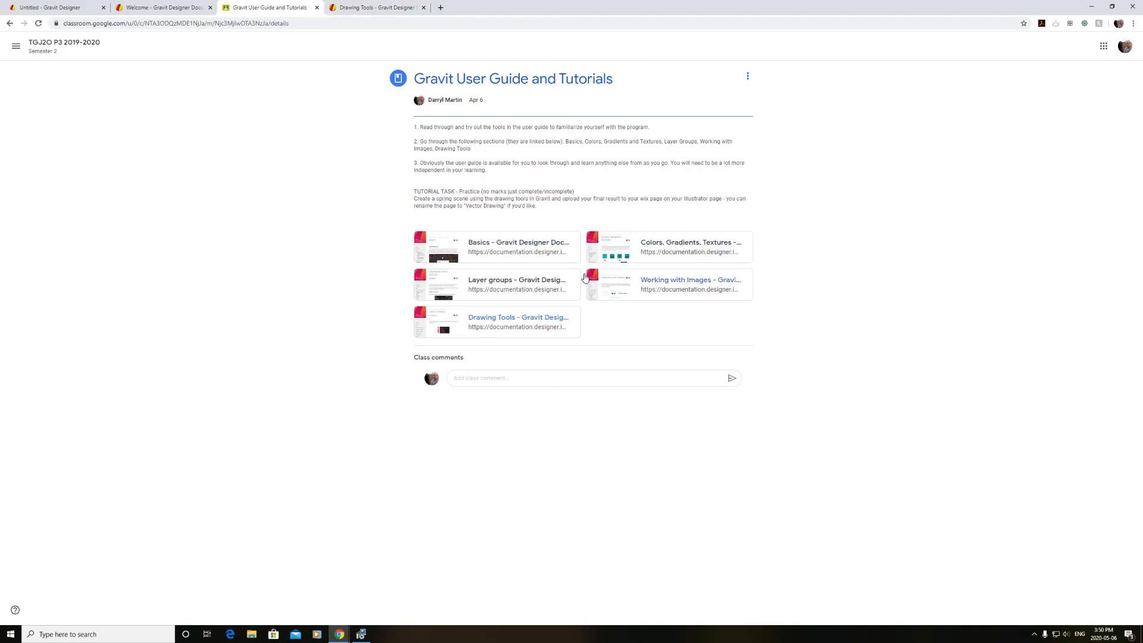
pyautogui.click(333, 6)
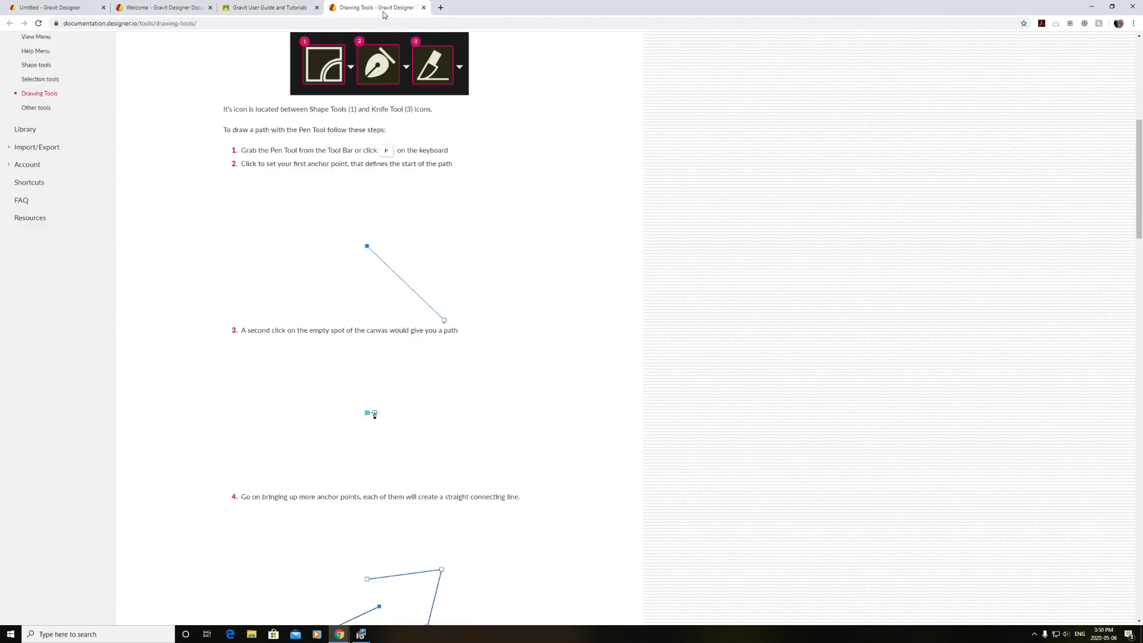
pyautogui.click(162, 8)
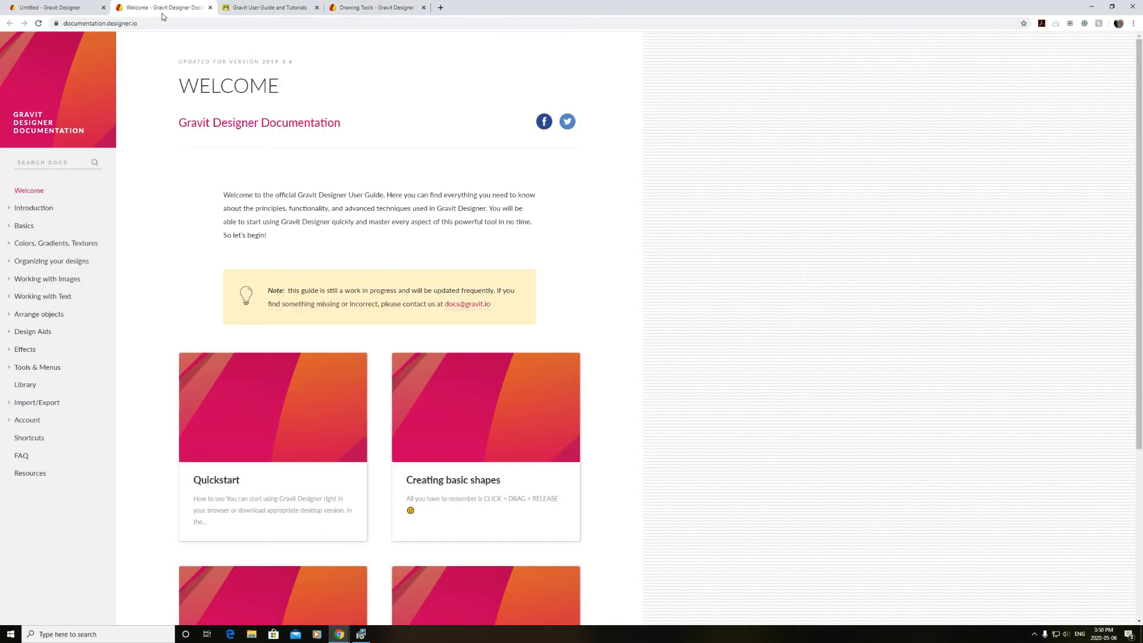
pyautogui.click(237, 9)
pyautogui.click(51, 7)
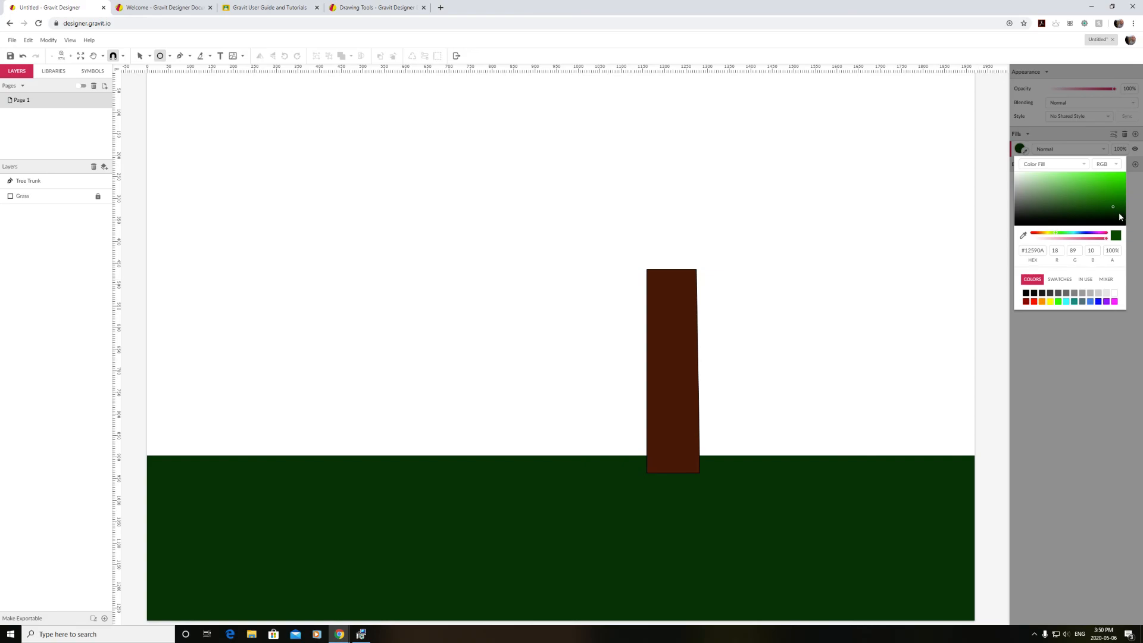
# Draw three overlapping green foliage ellipses around the trunk's top, about 297 by 261, 269 by 246 and 263 by 213 px.
pyautogui.moveTo(537, 205); pyautogui.dragTo(665, 317)
pyautogui.moveTo(616, 231); pyautogui.dragTo(673, 258)
pyautogui.moveTo(647, 154); pyautogui.dragTo(672, 185)
pyautogui.click(160, 56)
pyautogui.moveTo(538, 216); pyautogui.dragTo(654, 322)
pyautogui.click(161, 56)
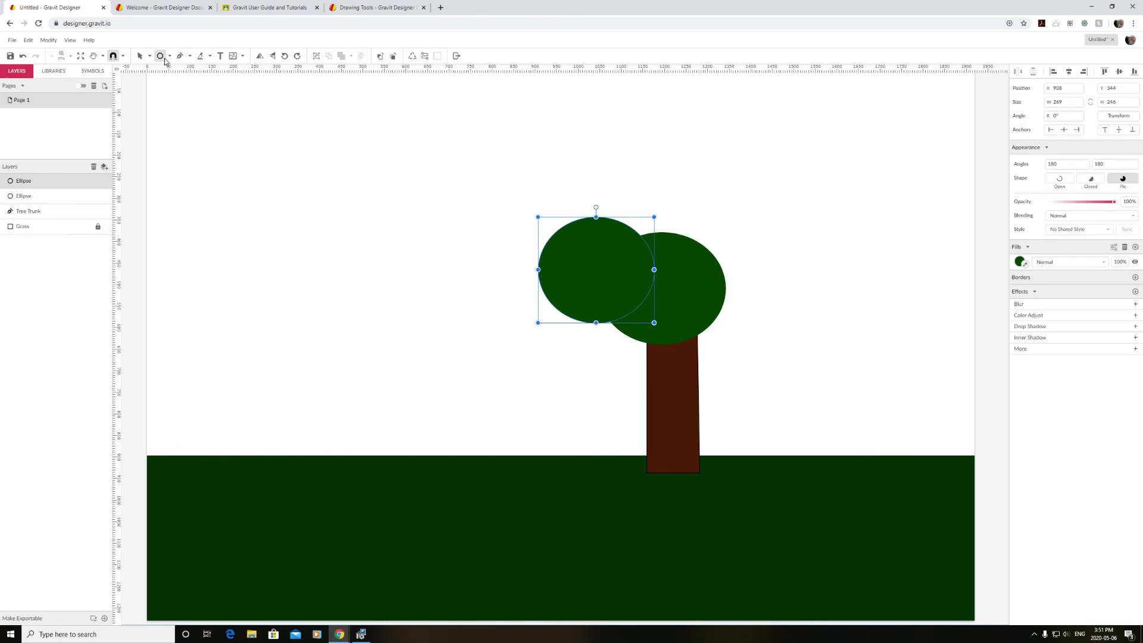
pyautogui.moveTo(566, 166); pyautogui.dragTo(680, 259)
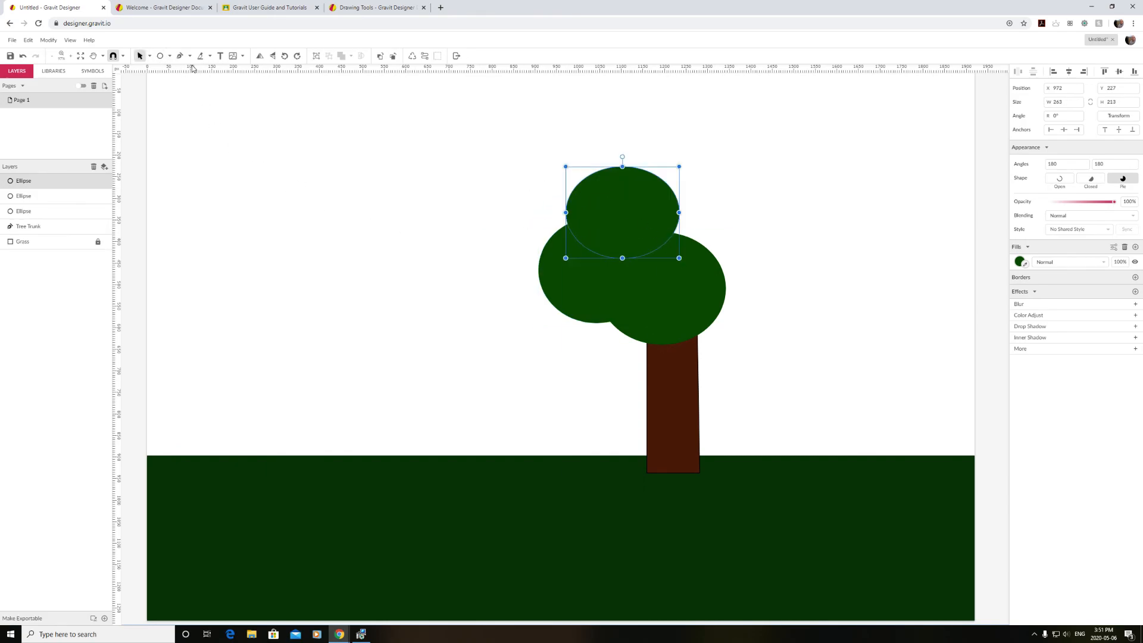
# Extend the foliage's right side with a green ellipse about 251 by 235 px and two smaller ones about 150 and 140 px wide.
pyautogui.click(160, 56)
pyautogui.moveTo(633, 187); pyautogui.dragTo(742, 288)
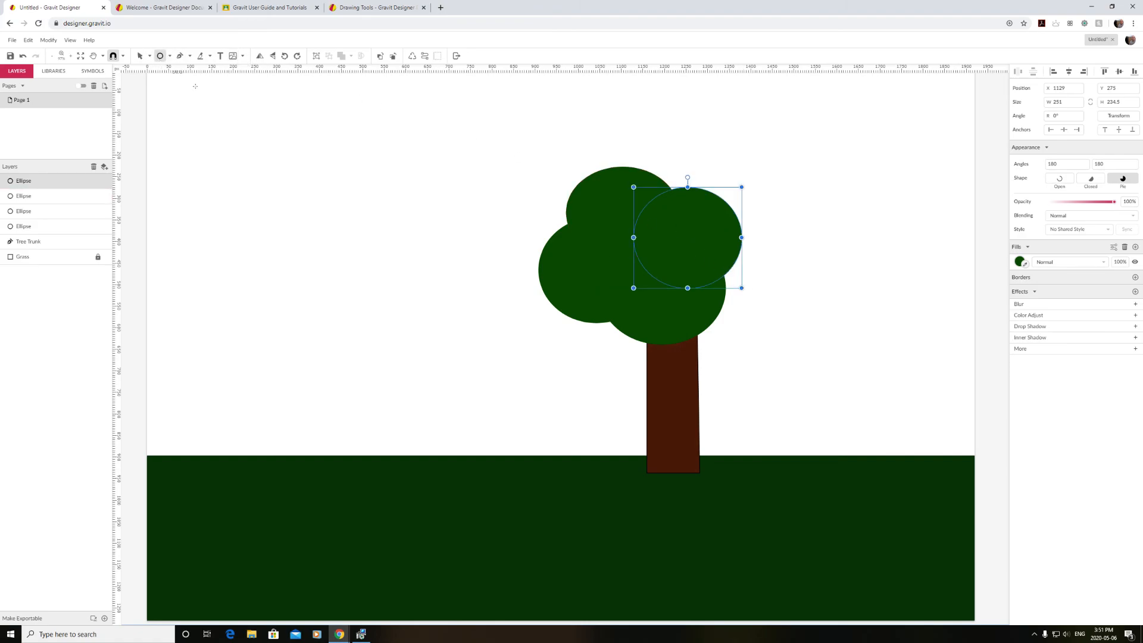
pyautogui.moveTo(646, 156)
pyautogui.mouseDown()
pyautogui.moveTo(713, 217)
pyautogui.moveTo(761, 305)
pyautogui.mouseUp()
pyautogui.click(160, 56)
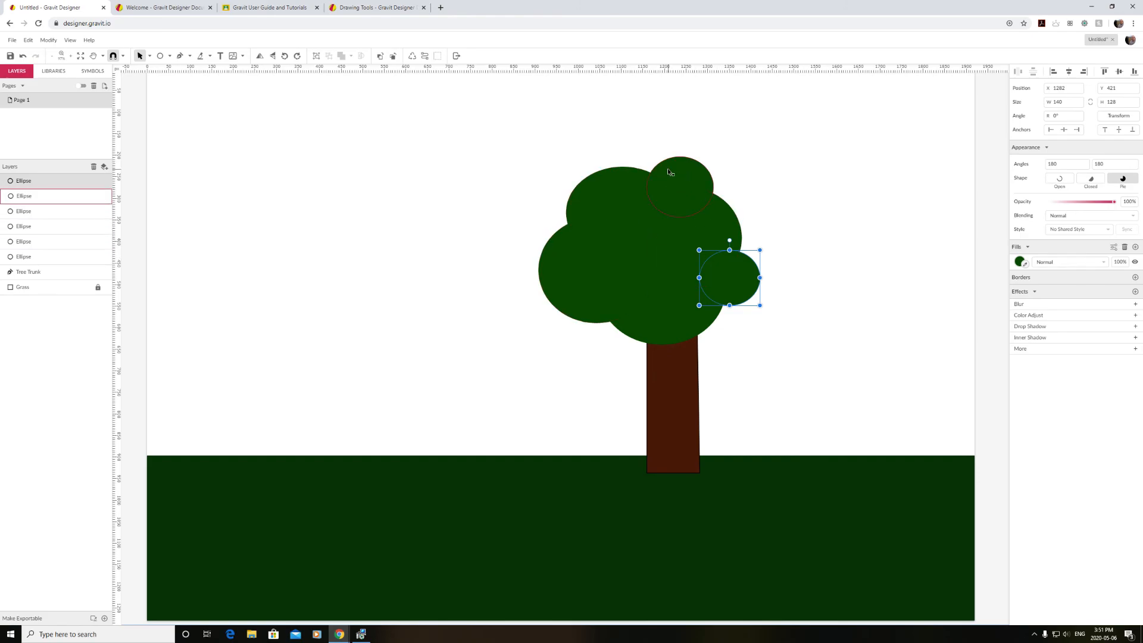
# Add a black border of width 1 to the upper-left foliage ellipse.
pyautogui.click(625, 212)
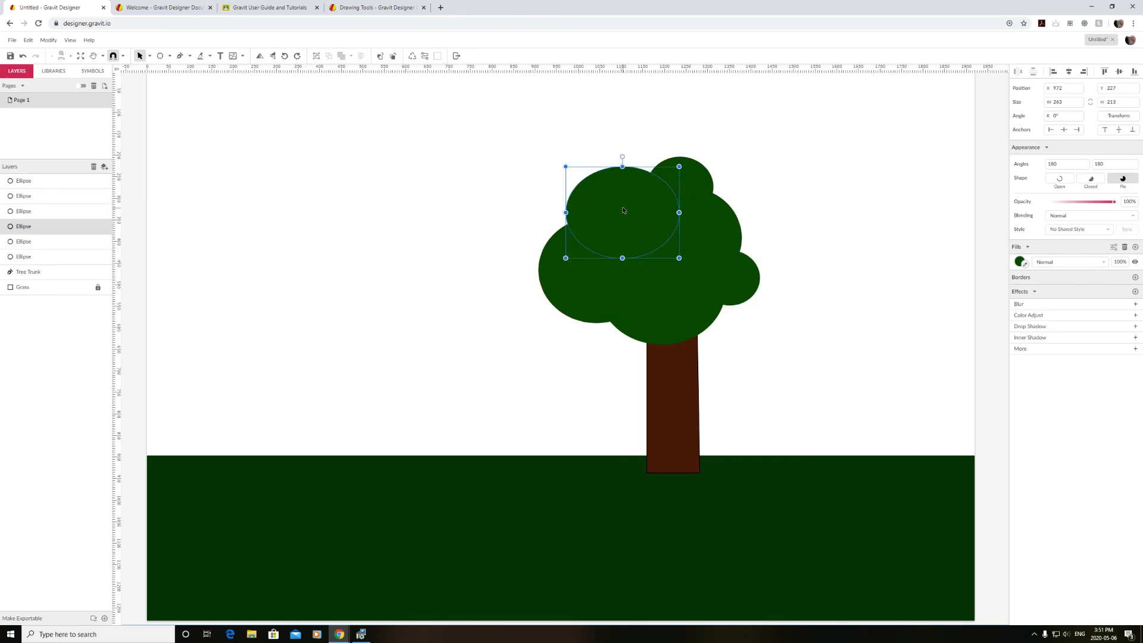
pyautogui.click(694, 192)
pyautogui.click(720, 226)
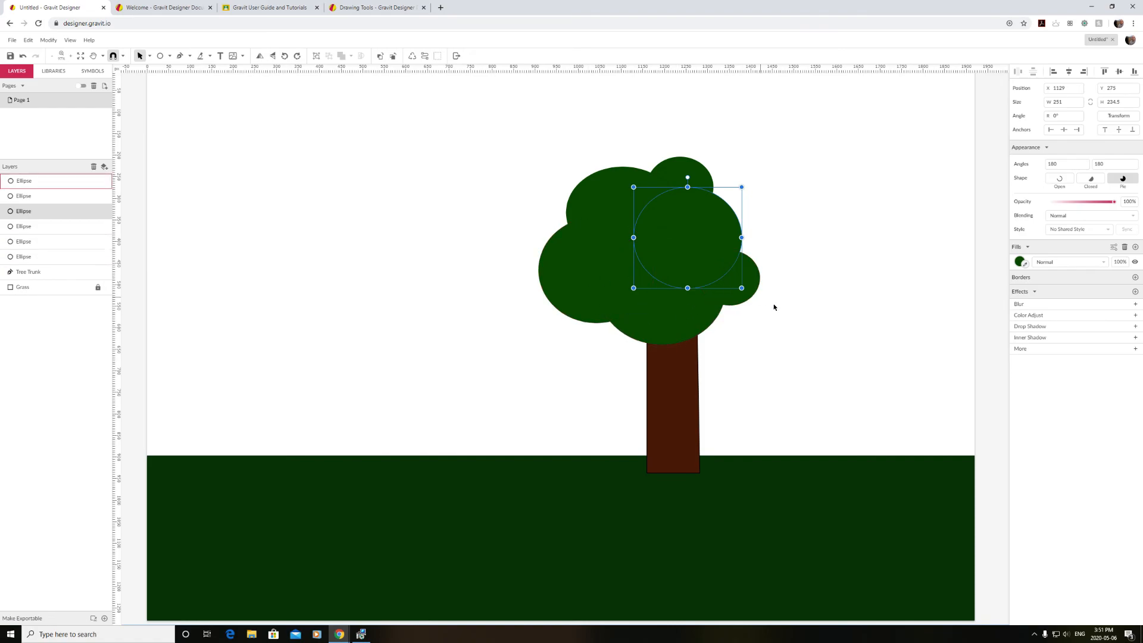
pyautogui.click(587, 206)
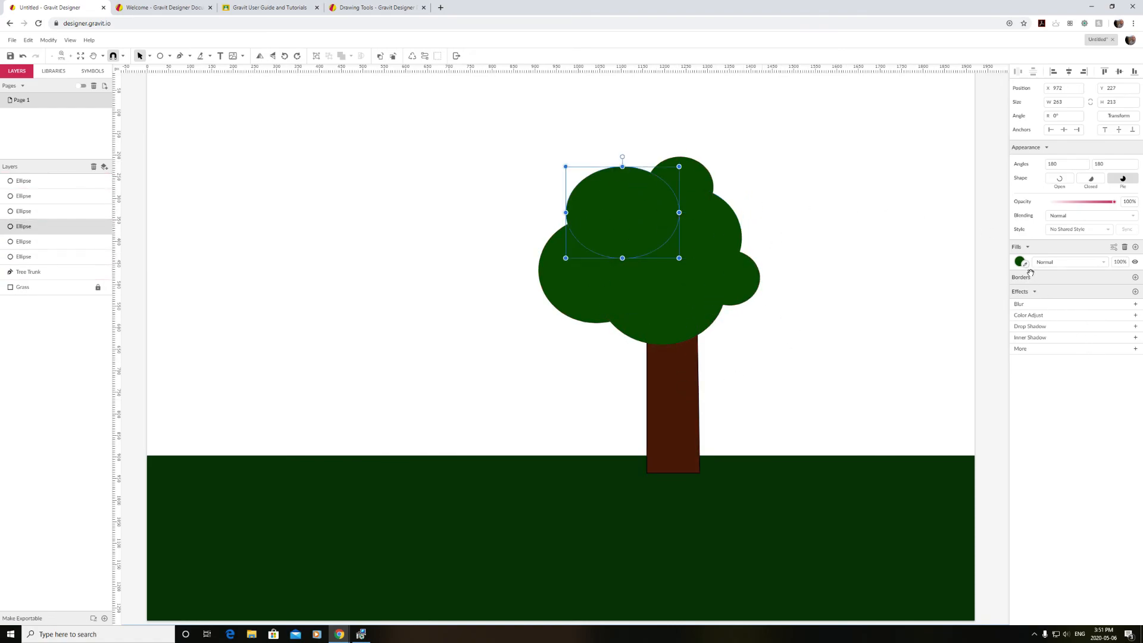
pyautogui.click(1135, 277)
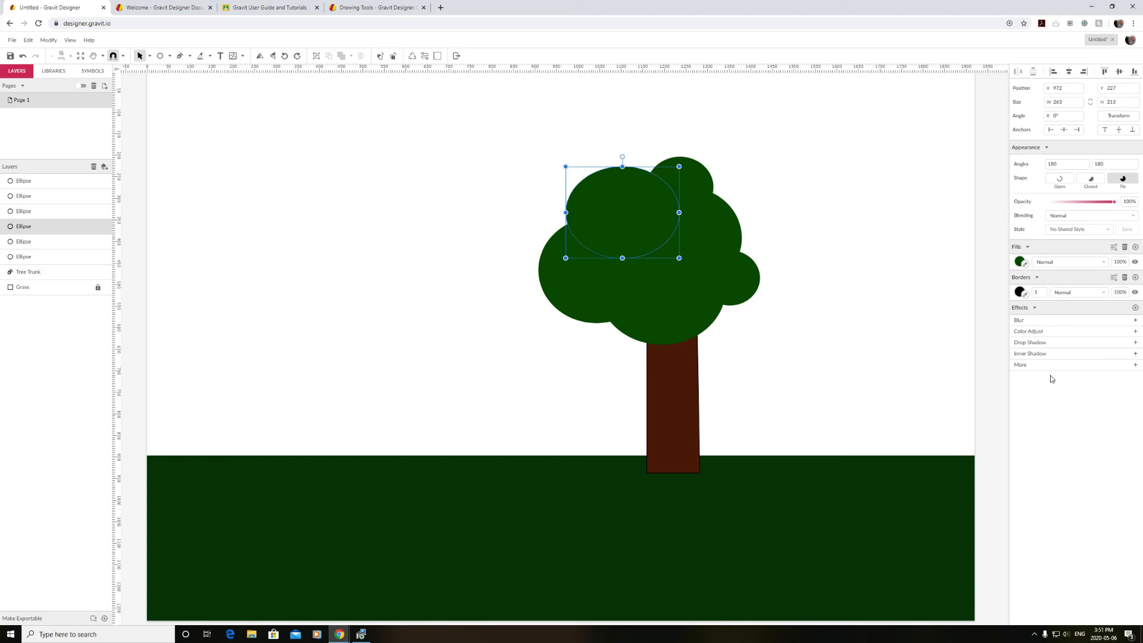
pyautogui.click(835, 358)
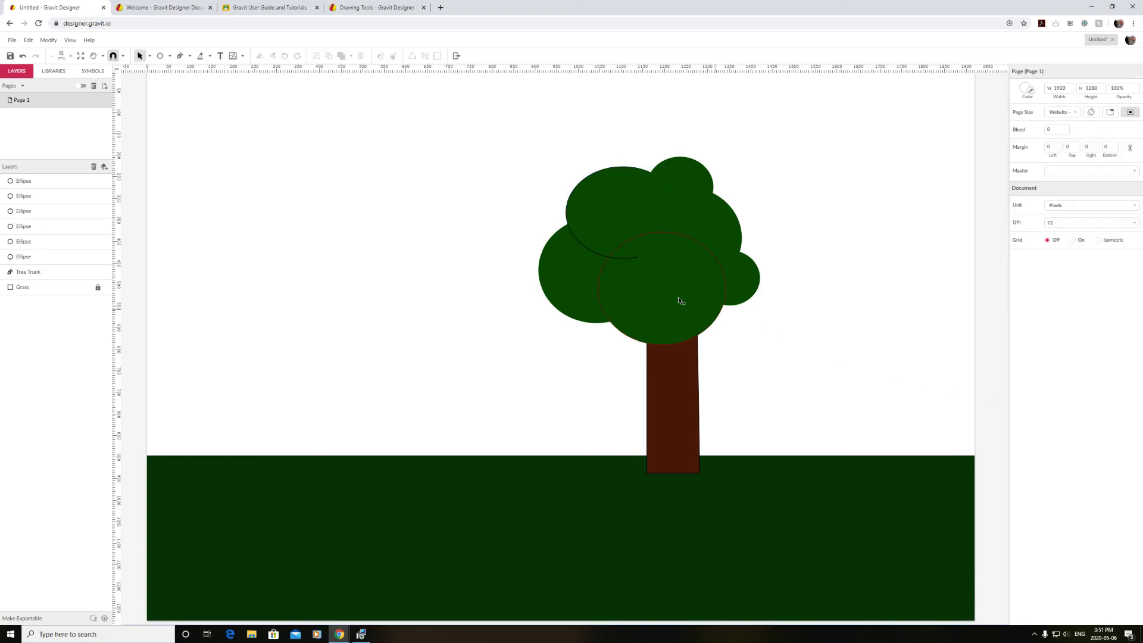
# Add a black border of width 1 to the leftmost foliage ellipse and select the ellipse directly above the trunk.
pyautogui.click(558, 282)
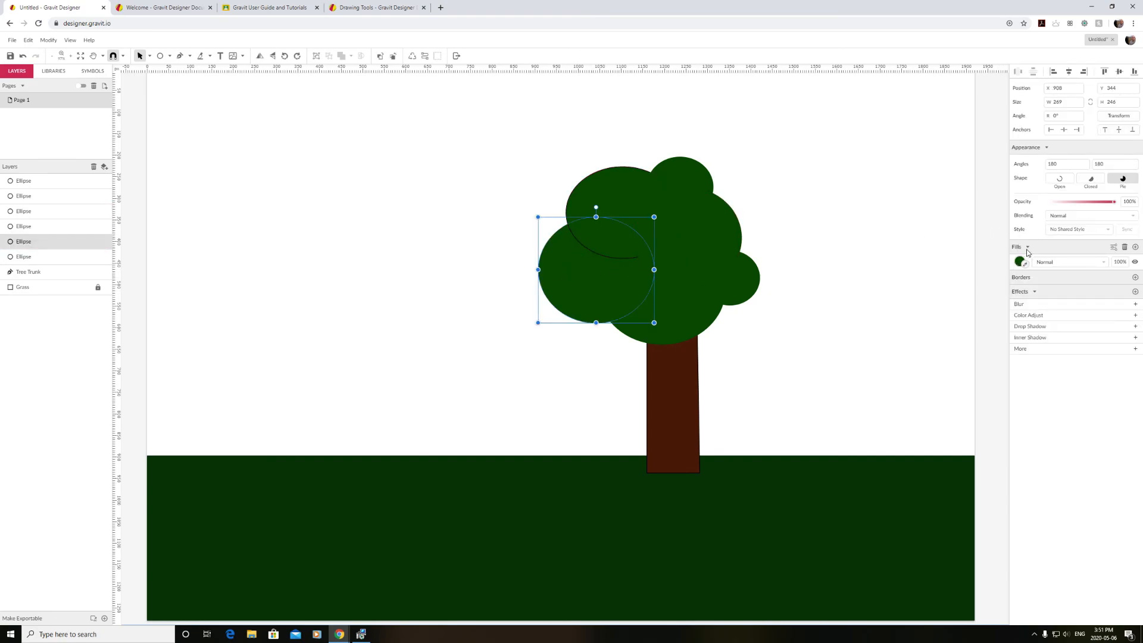
pyautogui.click(1135, 277)
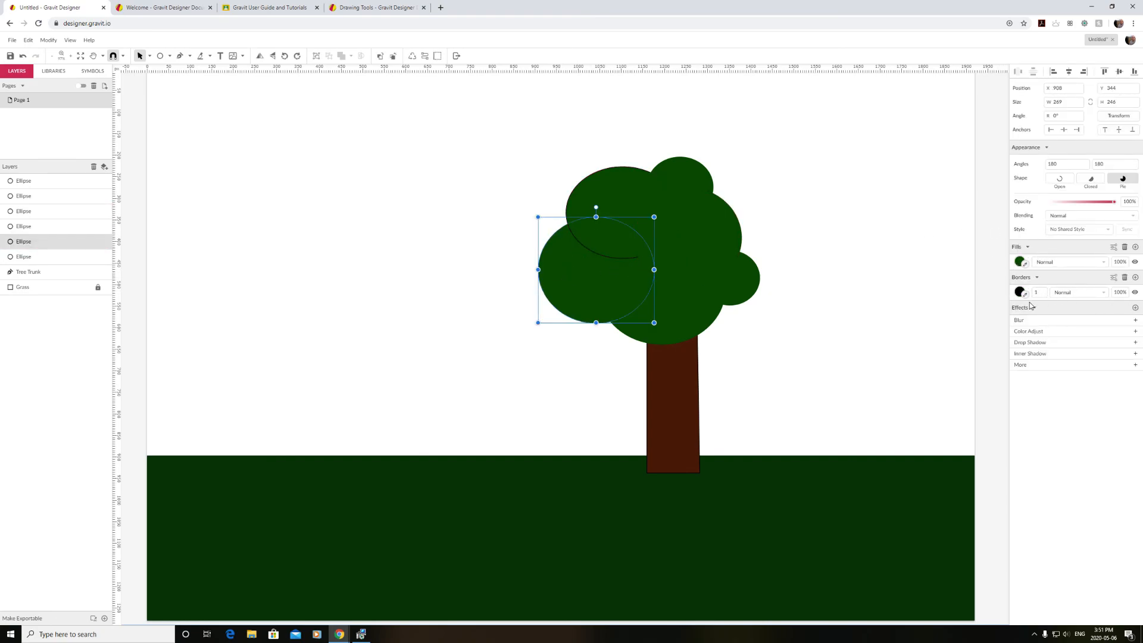
pyautogui.click(700, 311)
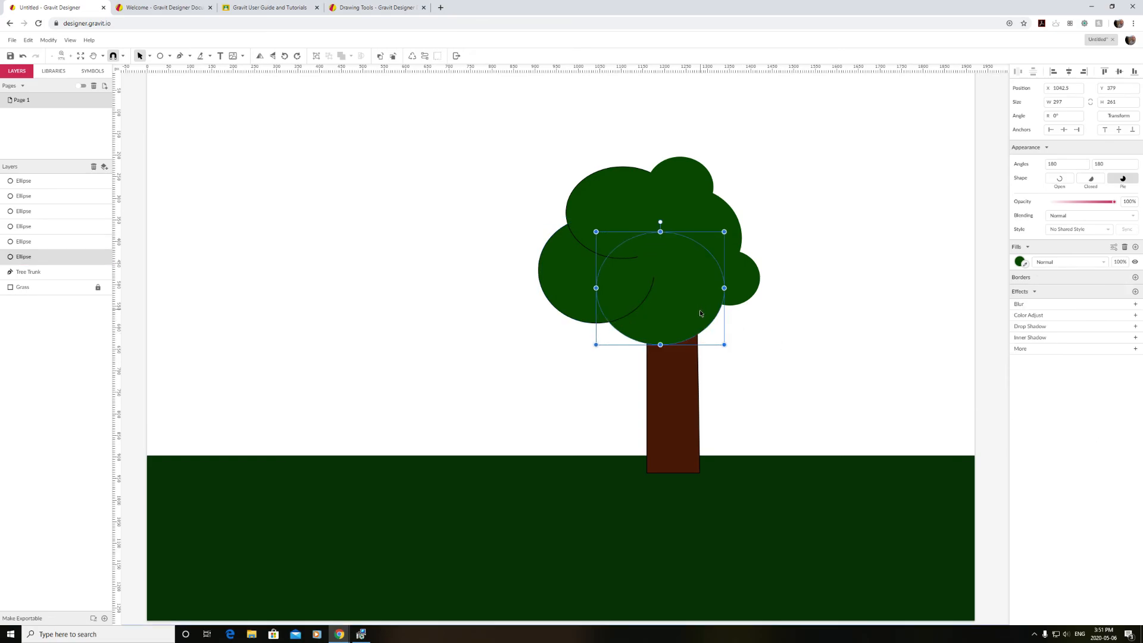
# Add a black border of width 1 to the small top foliage ellipse and the large right-hand one, then select the small rightmost ellipse.
pyautogui.click(683, 182)
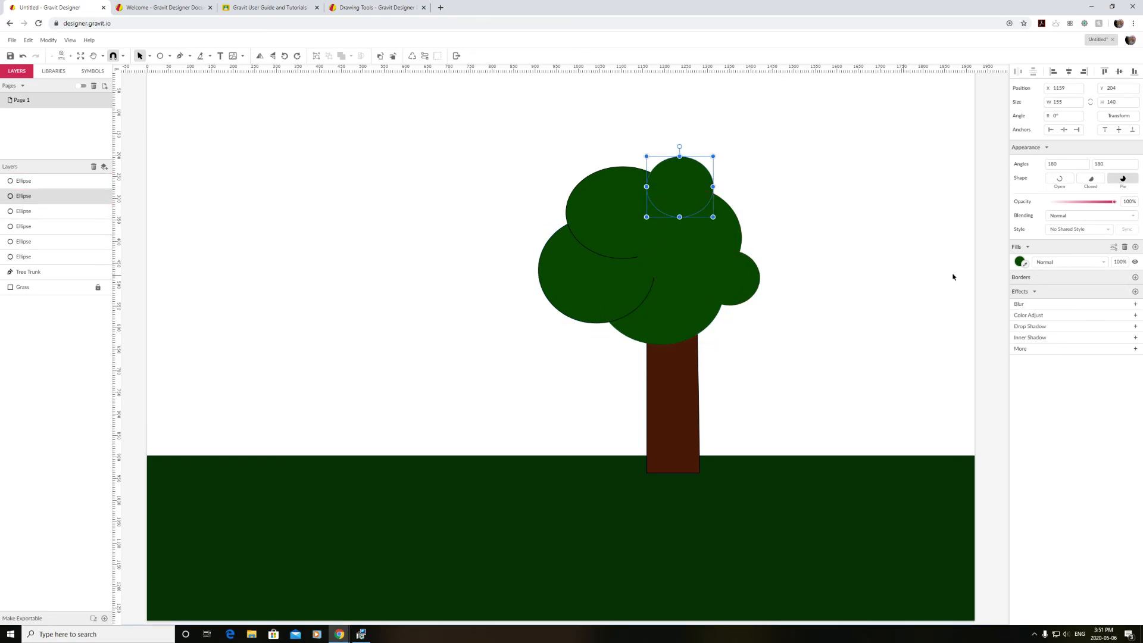
pyautogui.click(1135, 277)
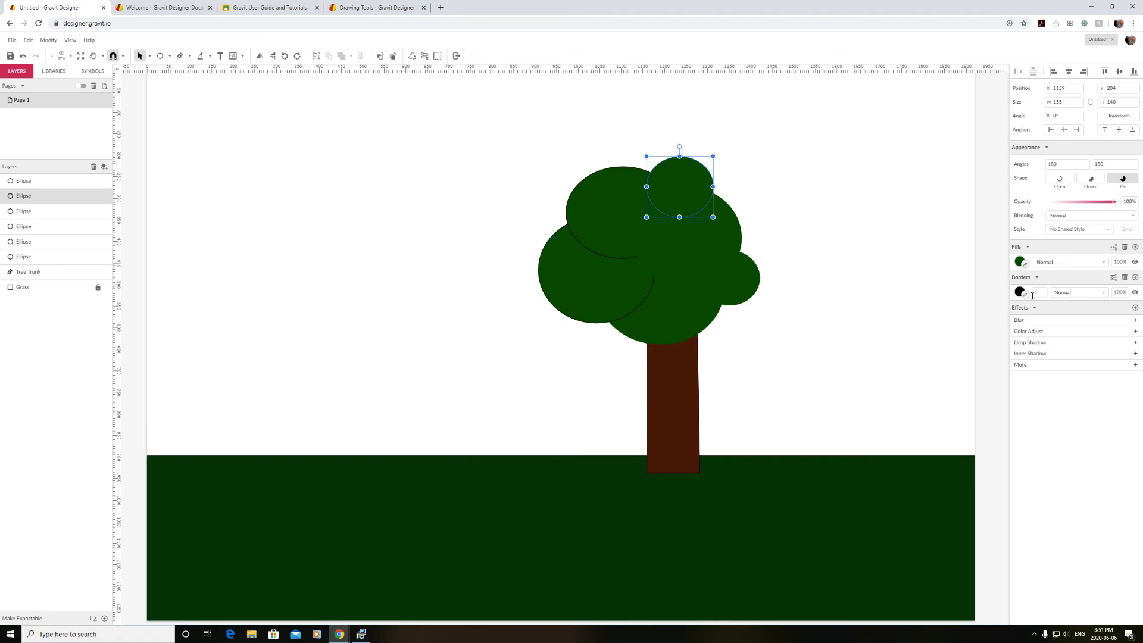
pyautogui.click(708, 245)
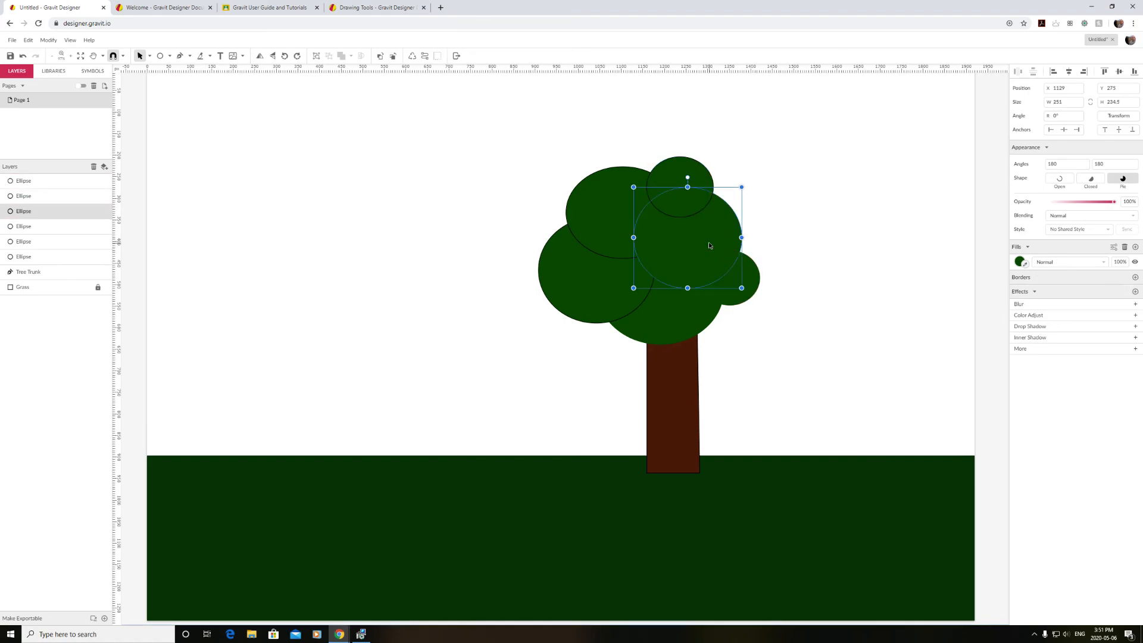
pyautogui.click(1136, 277)
pyautogui.click(741, 285)
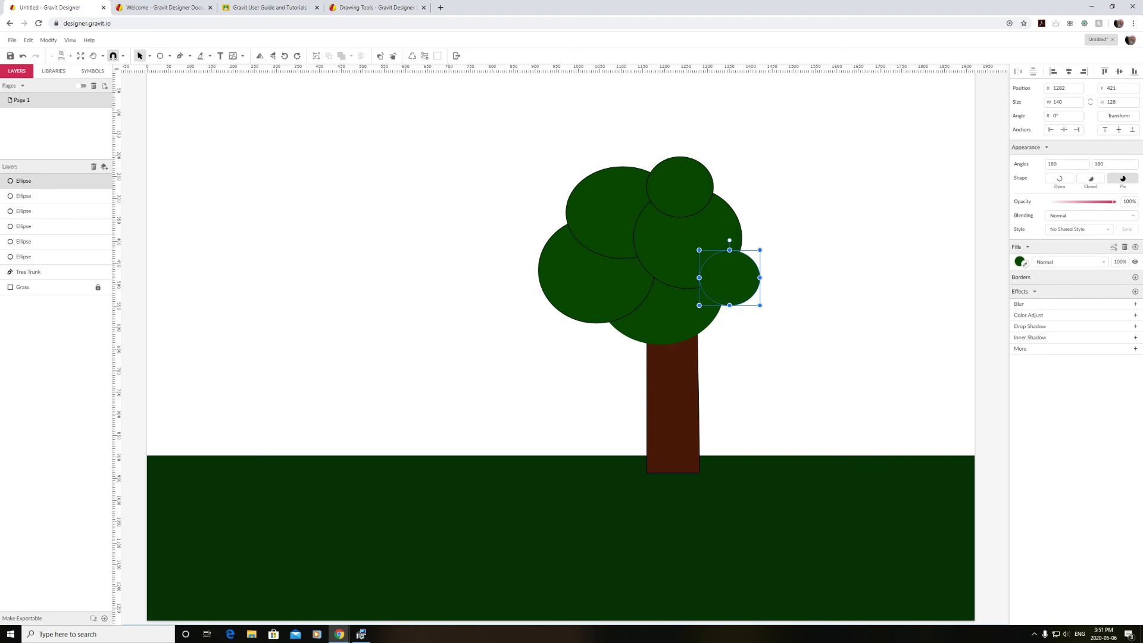
# Undo the borders added to the foliage ellipses.
pyautogui.hotkey('ctrl', 'z')
pyautogui.hotkey('ctrl', 'z')
pyautogui.hotkey('ctrl', 'z')
pyautogui.hotkey('ctrl', 'z')
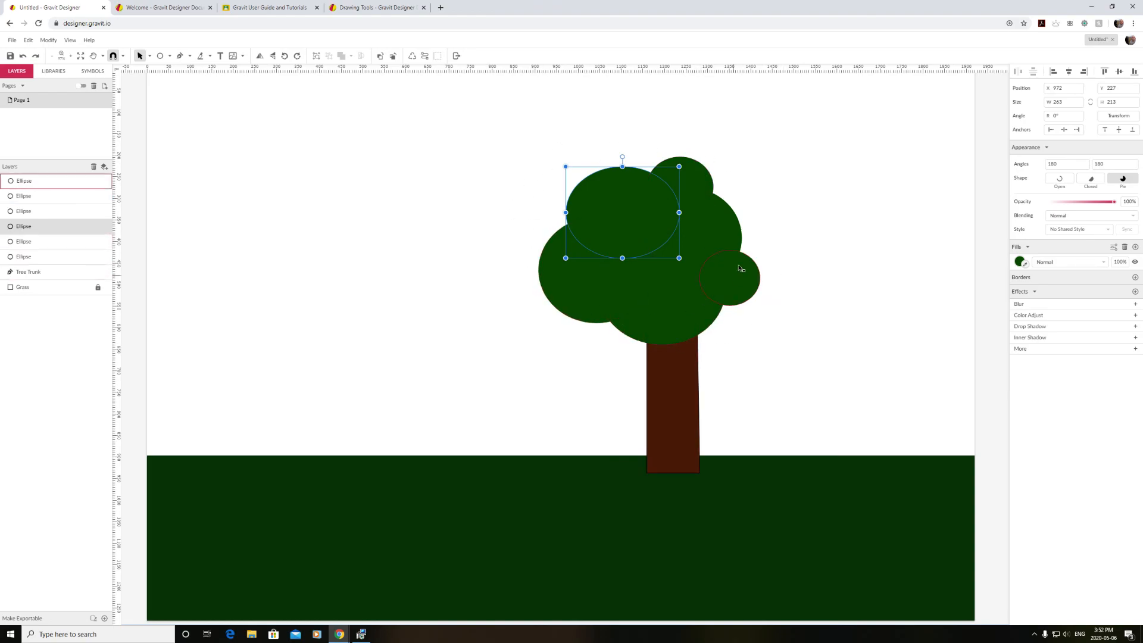
# Create a new layer above the foliage ellipses and name it Leaves.
pyautogui.click(32, 259)
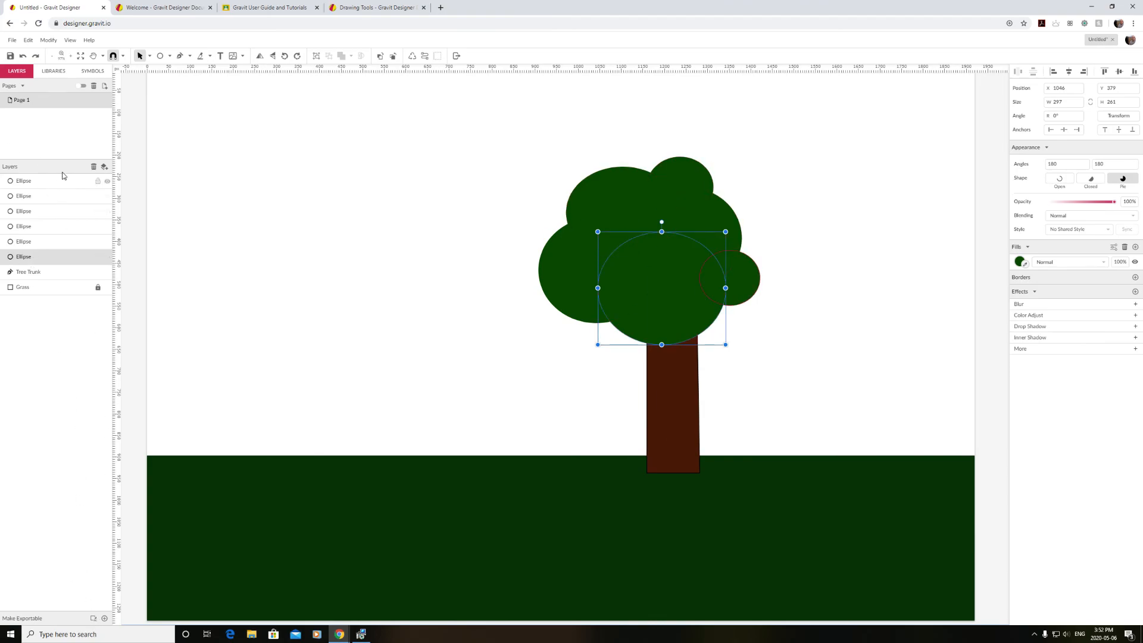
pyautogui.click(105, 169)
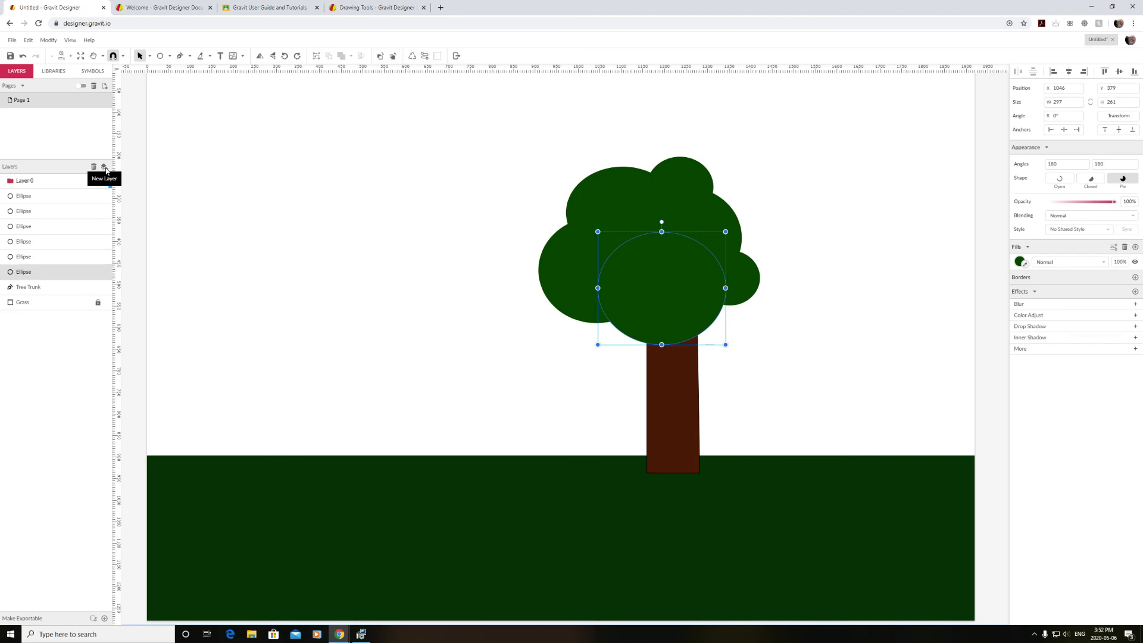
pyautogui.doubleClick(34, 181)
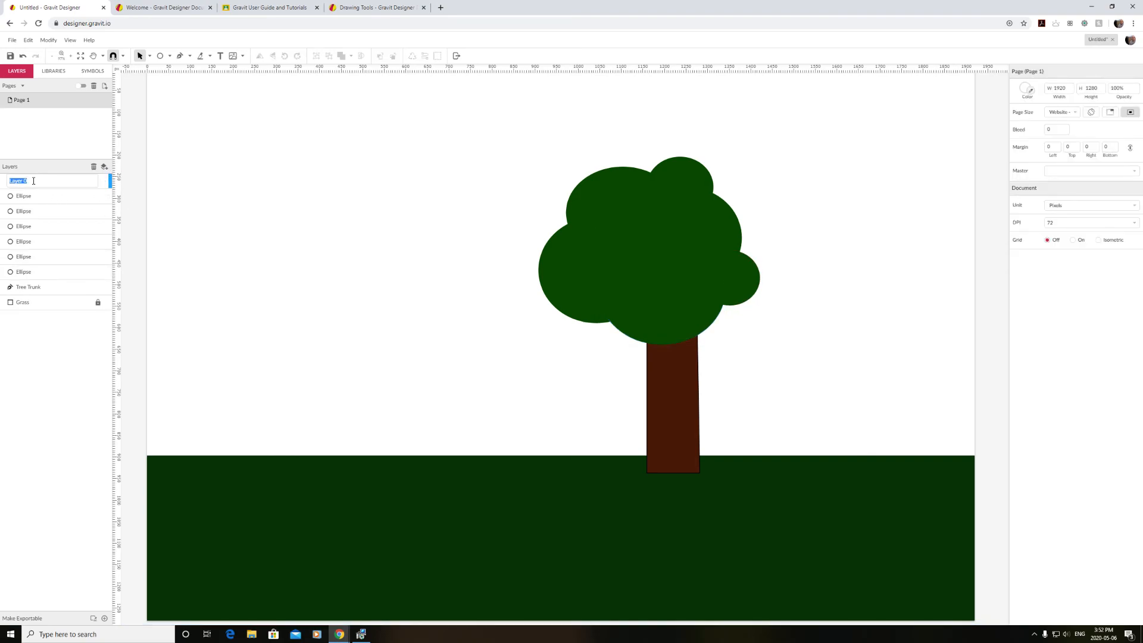
pyautogui.write('LK')
pyautogui.write('s')
pyautogui.press('Return')
# Move all six foliage ellipses into the Leaves layer and select that layer.
pyautogui.click(26, 196)
pyautogui.keyDown('shift'); pyautogui.click(26, 272); pyautogui.keyUp('shift')
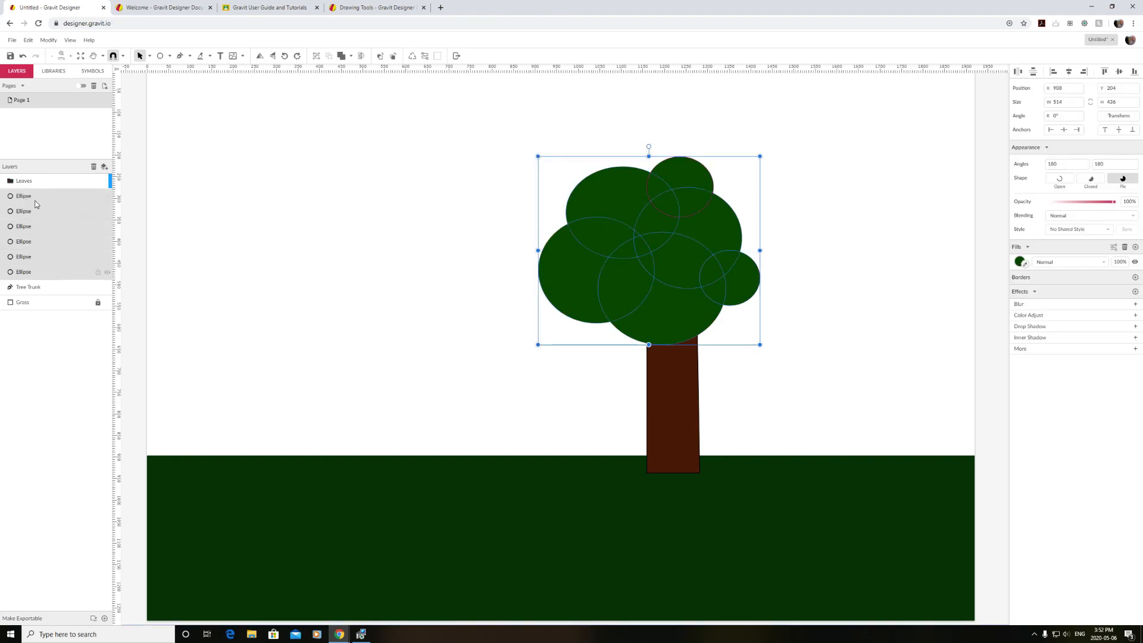
pyautogui.click(27, 198)
pyautogui.click(44, 197)
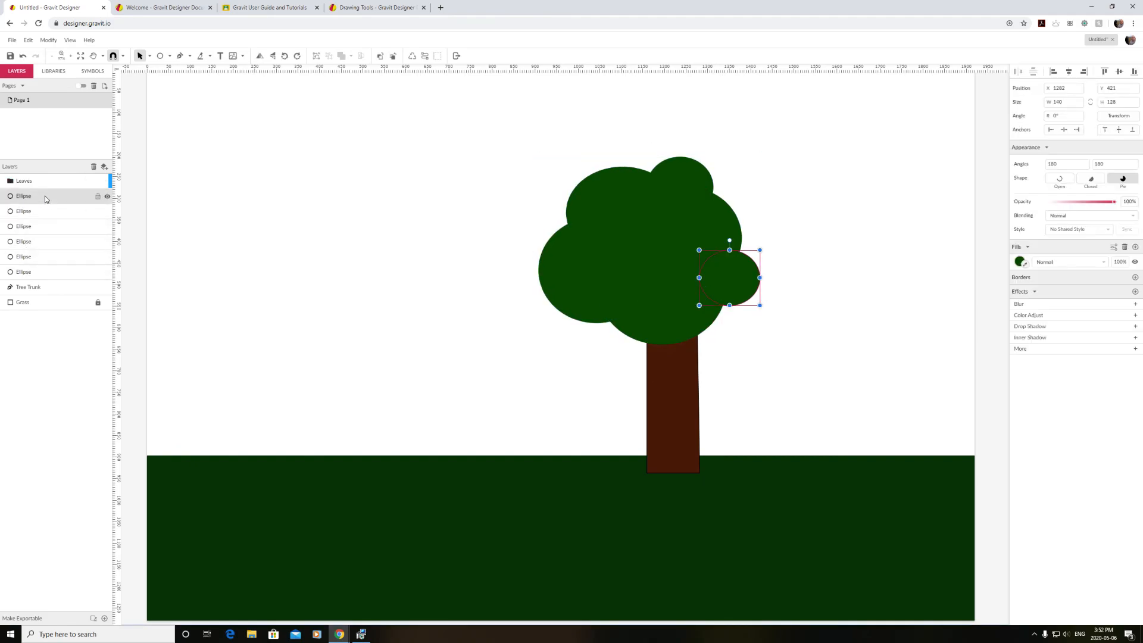
pyautogui.keyDown('shift'); pyautogui.click(32, 273); pyautogui.keyUp('shift')
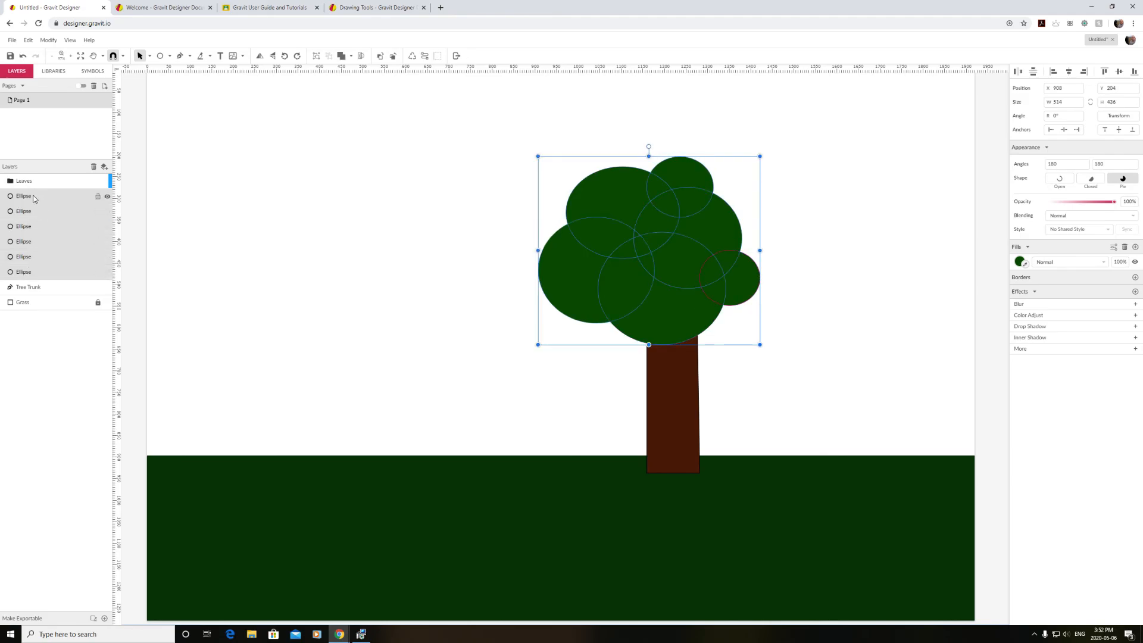
pyautogui.moveTo(34, 200); pyautogui.dragTo(32, 186)
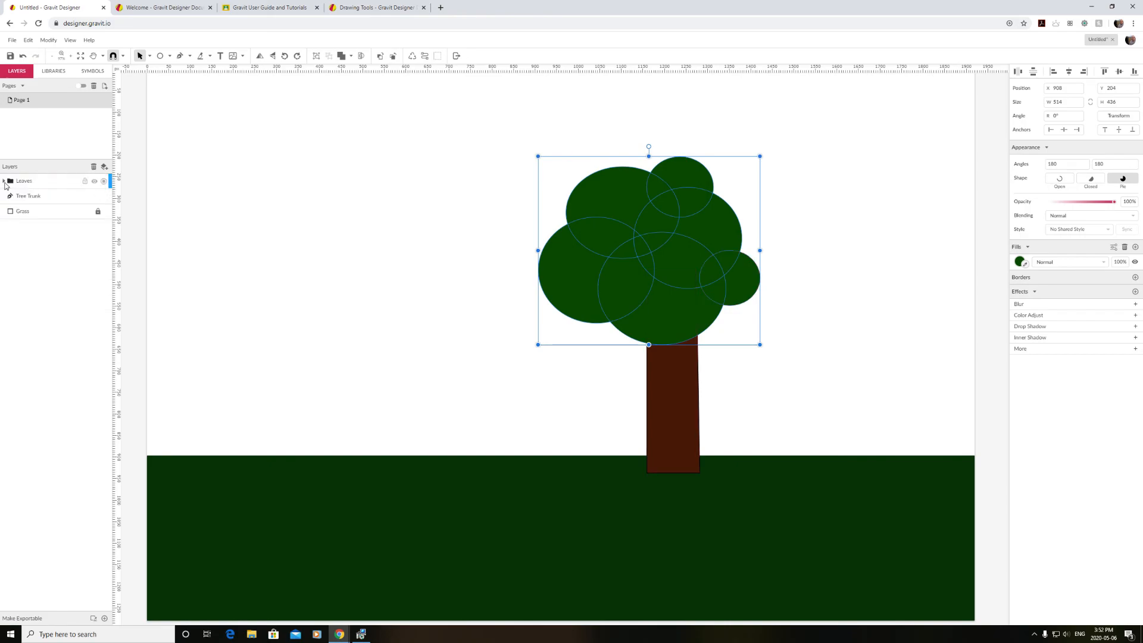
pyautogui.click(5, 182)
pyautogui.click(4, 182)
pyautogui.click(67, 184)
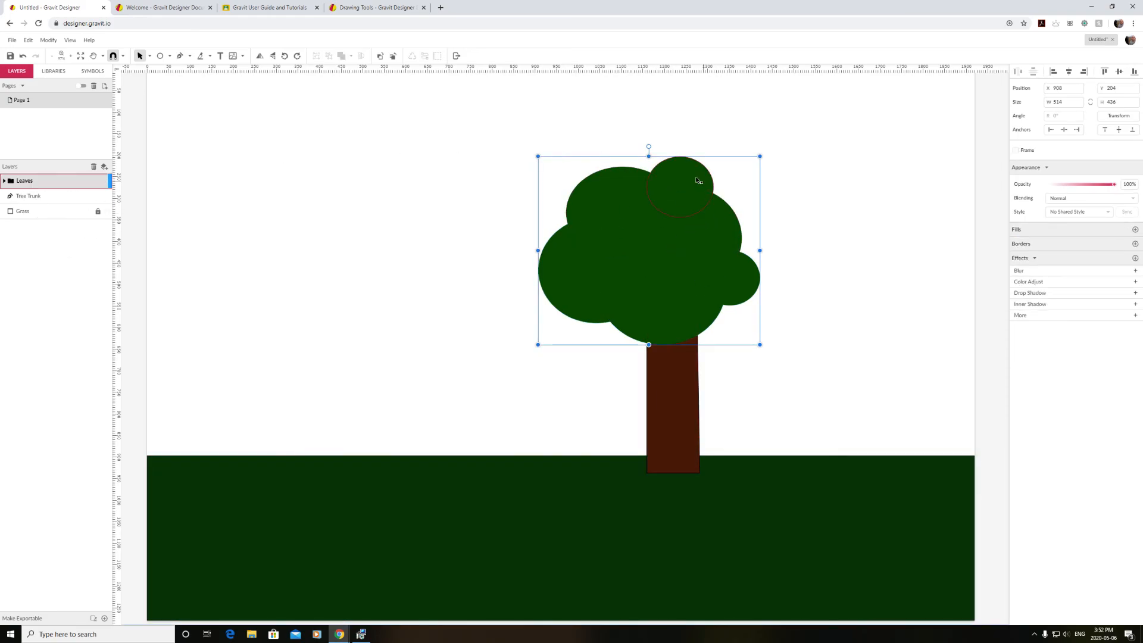
# Shift the large right-hand foliage ellipse slightly within the Leaves layer, then reselect the layer and collapse it.
pyautogui.doubleClick(643, 231)
pyautogui.moveTo(643, 224); pyautogui.dragTo(643, 234)
pyautogui.click(19, 183)
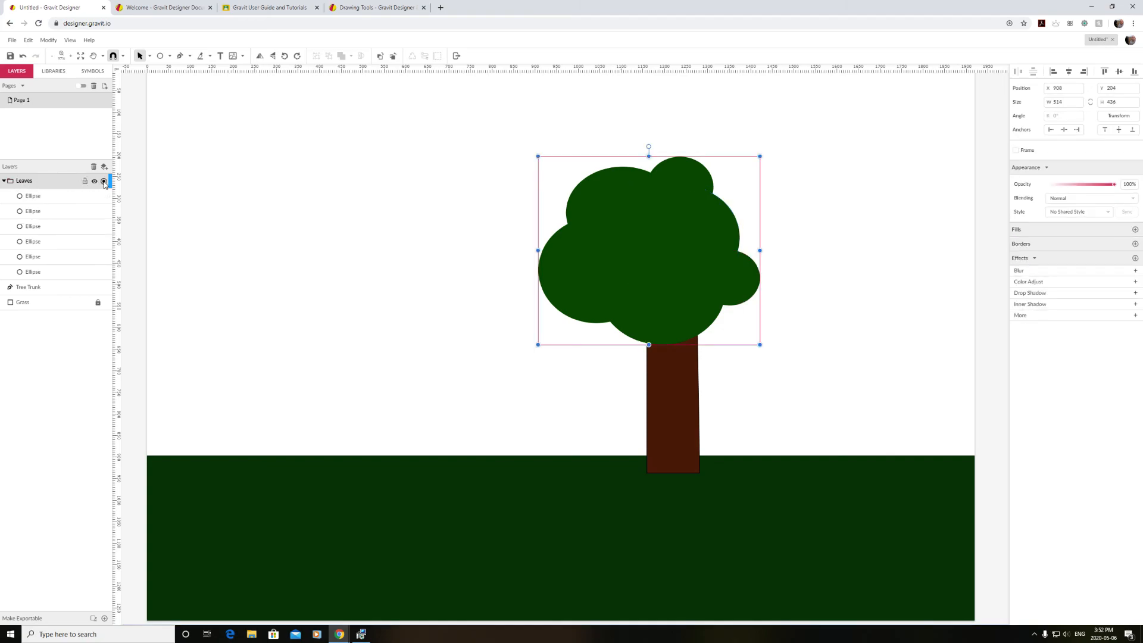
pyautogui.click(5, 182)
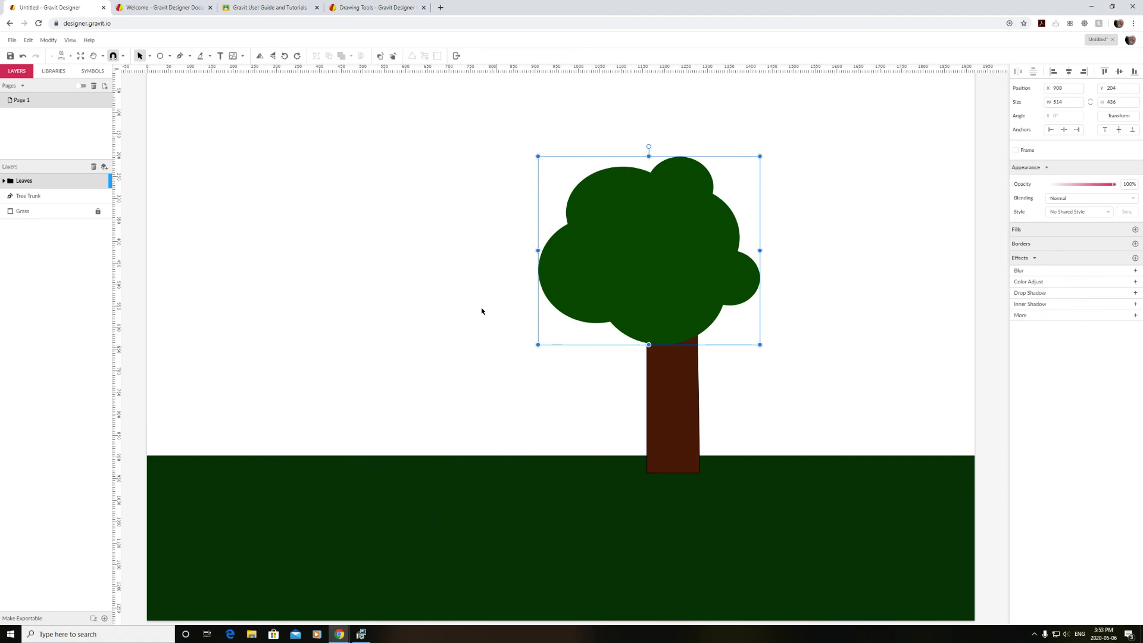
# Draw a closed, brown, seven-point path with two upper peaks using the Pen tool, about 403 by 484 px, in the empty area beside the tree.
pyautogui.click(179, 56)
pyautogui.click(208, 141)
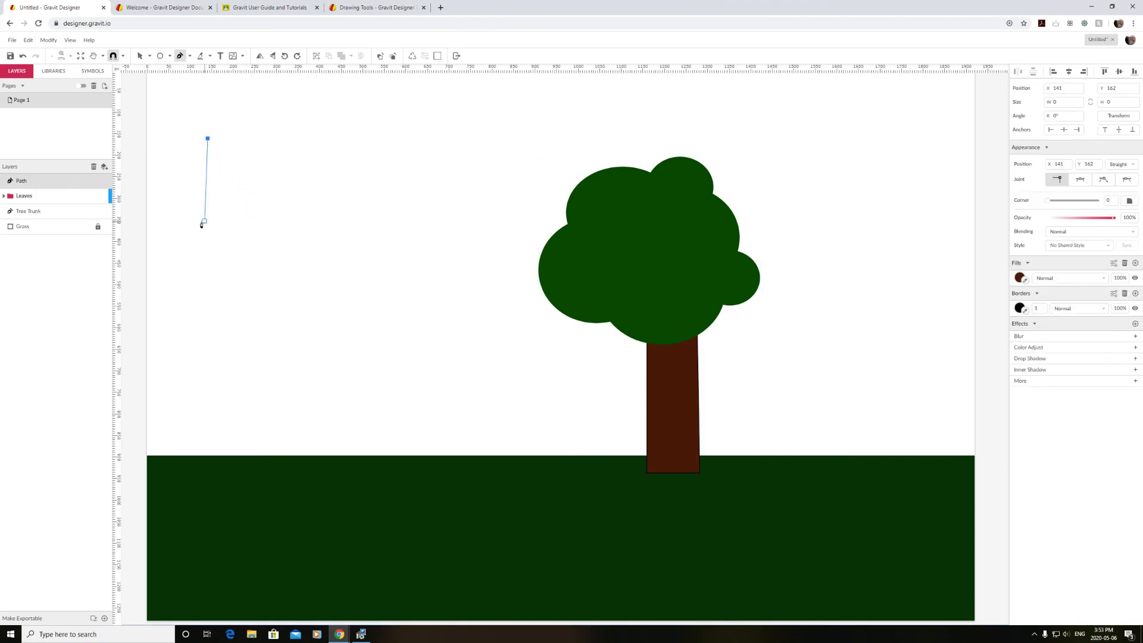
pyautogui.click(221, 317)
pyautogui.click(297, 257)
pyautogui.click(381, 143)
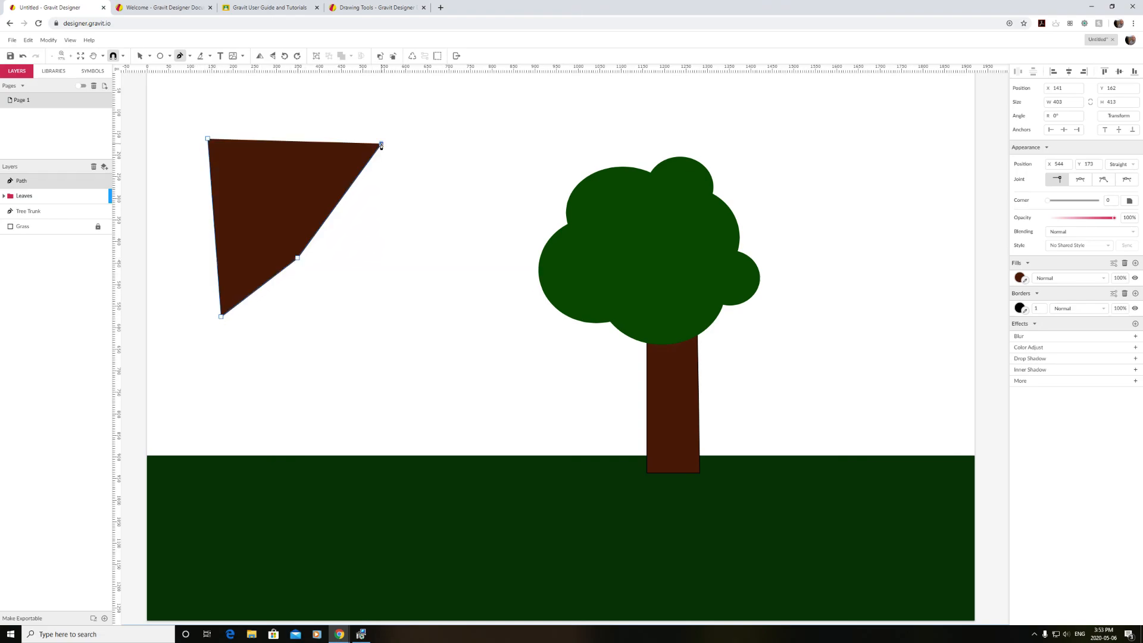
pyautogui.click(326, 107)
pyautogui.click(297, 154)
pyautogui.click(261, 107)
pyautogui.click(207, 139)
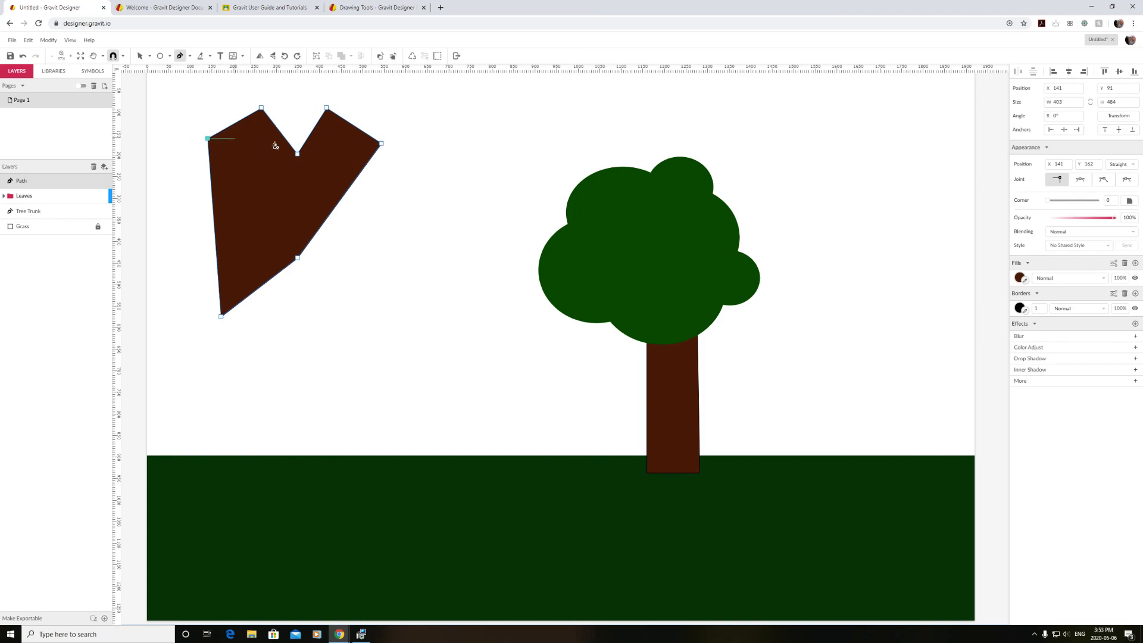
# Make the path's upper-left anchor a mirrored joint and switch to the Subselect tool.
pyautogui.click(1082, 181)
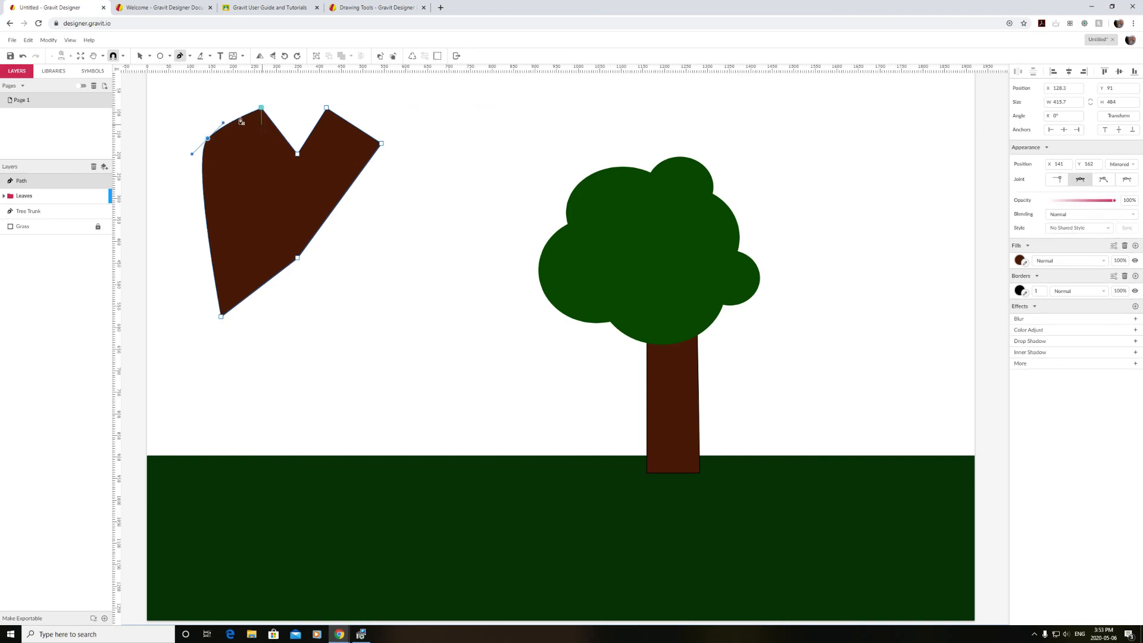
pyautogui.click(140, 56)
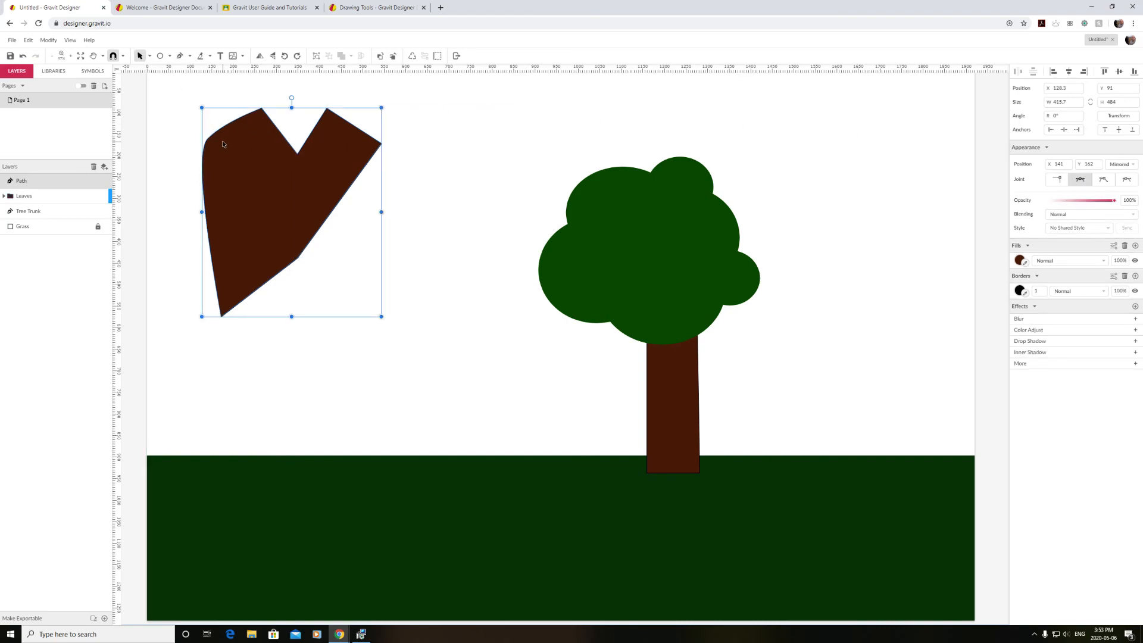
pyautogui.click(150, 56)
pyautogui.click(164, 90)
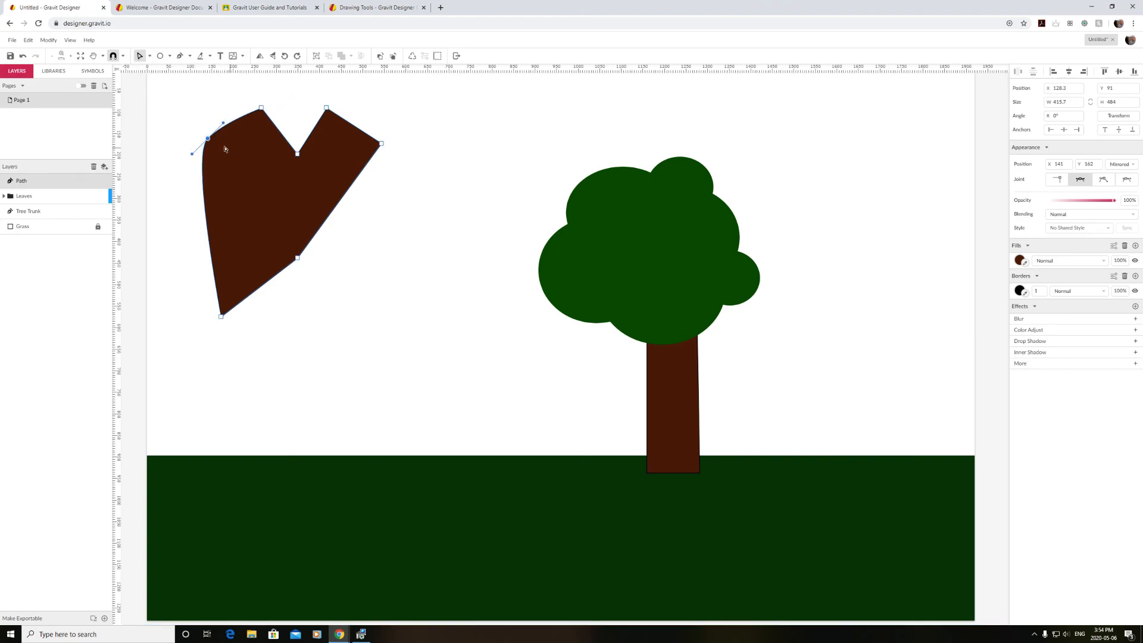
pyautogui.click(149, 56)
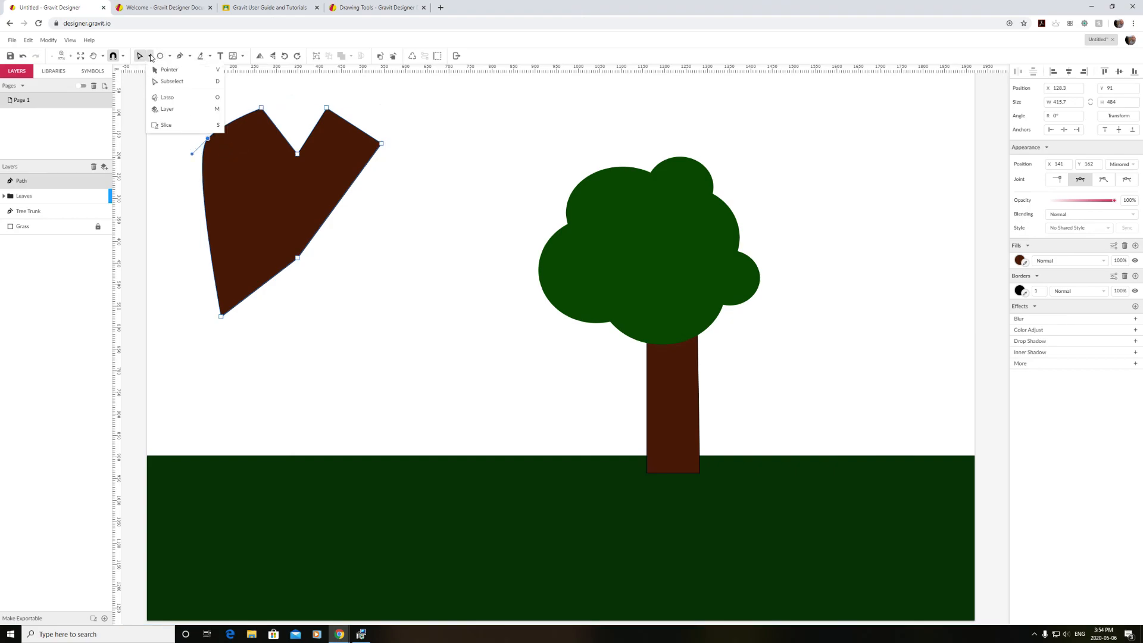
pyautogui.click(175, 84)
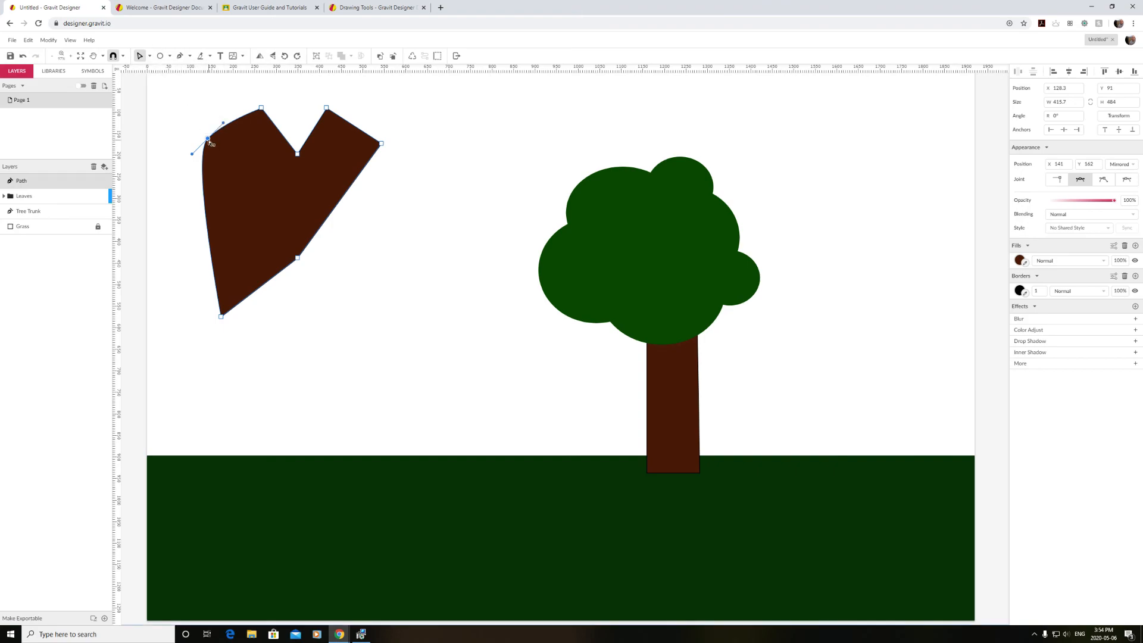
# Move the path's mirrored upper-left anchor outward to about X 91, Y 198.
pyautogui.click(262, 109)
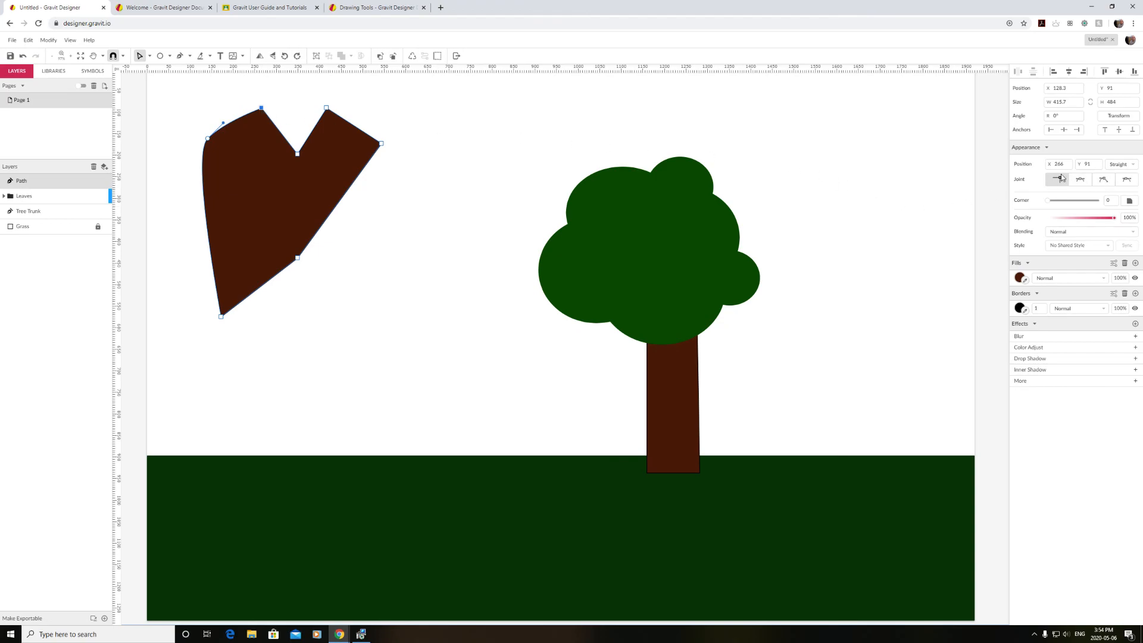
pyautogui.click(207, 139)
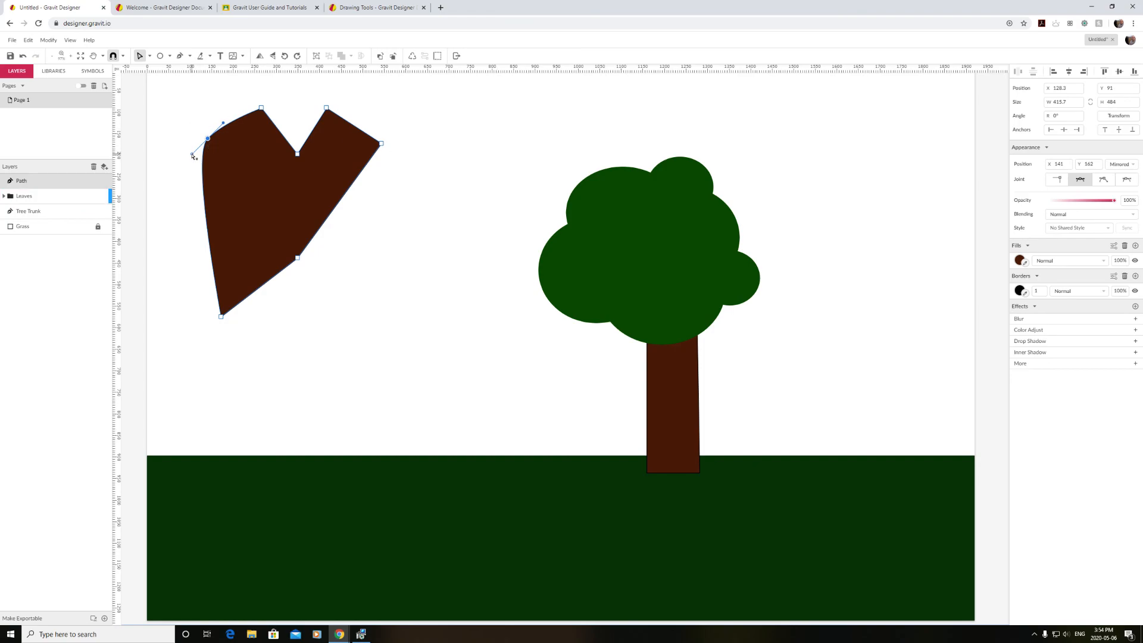
pyautogui.moveTo(191, 156)
pyautogui.mouseDown()
pyautogui.moveTo(175, 184)
pyautogui.moveTo(192, 156)
pyautogui.moveTo(183, 174)
pyautogui.moveTo(194, 166)
pyautogui.moveTo(196, 199)
pyautogui.moveTo(186, 155)
pyautogui.mouseUp()
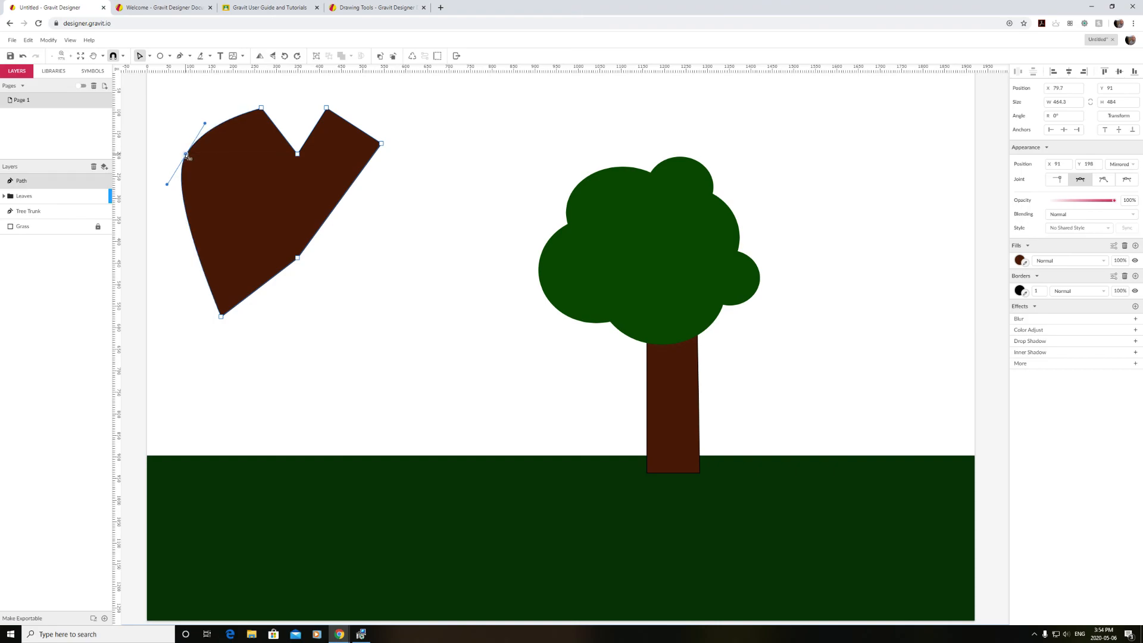
# Undo the anchor edits and the whole brown two-peaked path.
pyautogui.hotkey('ctrl', 'z')
pyautogui.hotkey('ctrl', 'z')
pyautogui.hotkey('ctrl', 'z')
pyautogui.hotkey('ctrl', 'z')
pyautogui.hotkey('ctrl', 'z')
pyautogui.hotkey('ctrl', 'z')
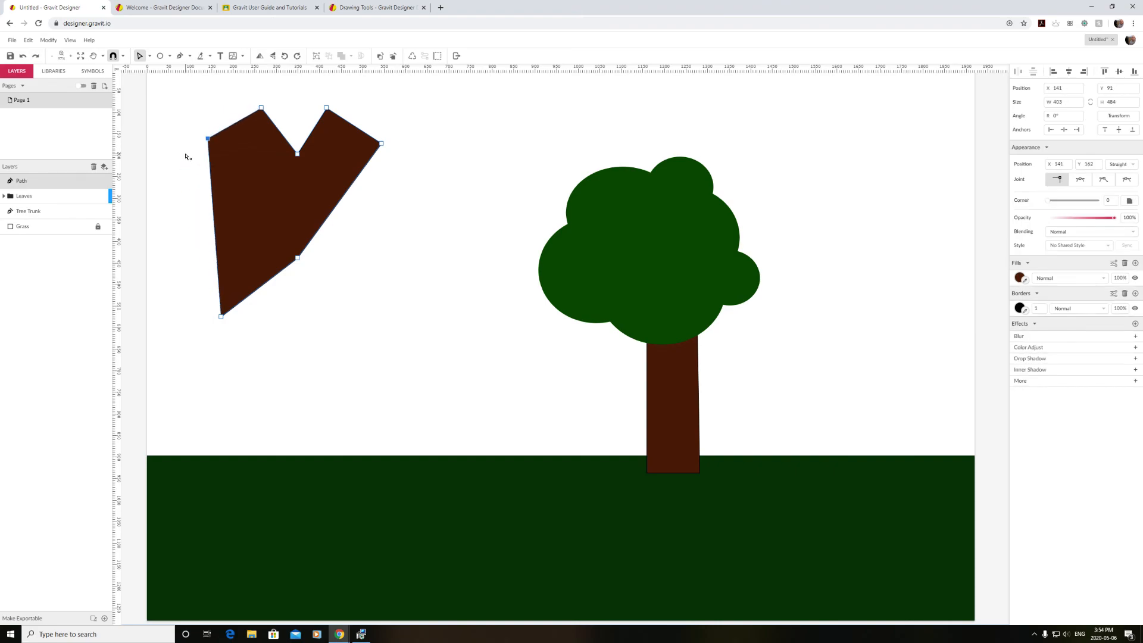
pyautogui.hotkey('ctrl', 'z')
pyautogui.hotkey('ctrl', 'z')
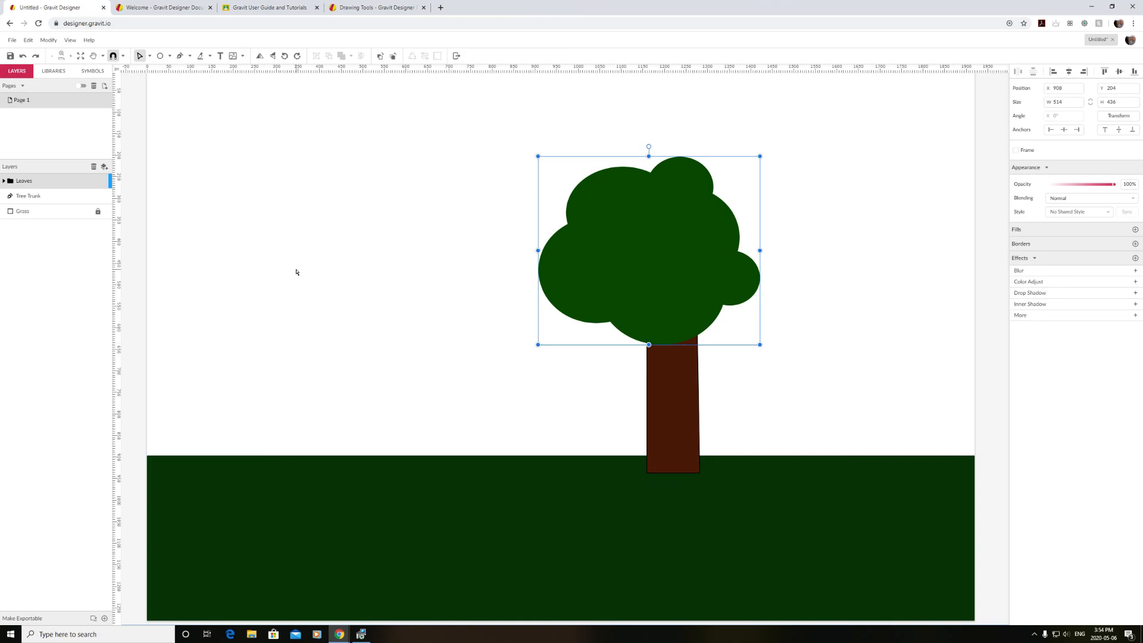
# Draw a closed, spiky, eleven-point brown path with the Pen tool, about 425 by 661 px, in the empty area beside the tree.
pyautogui.click(180, 56)
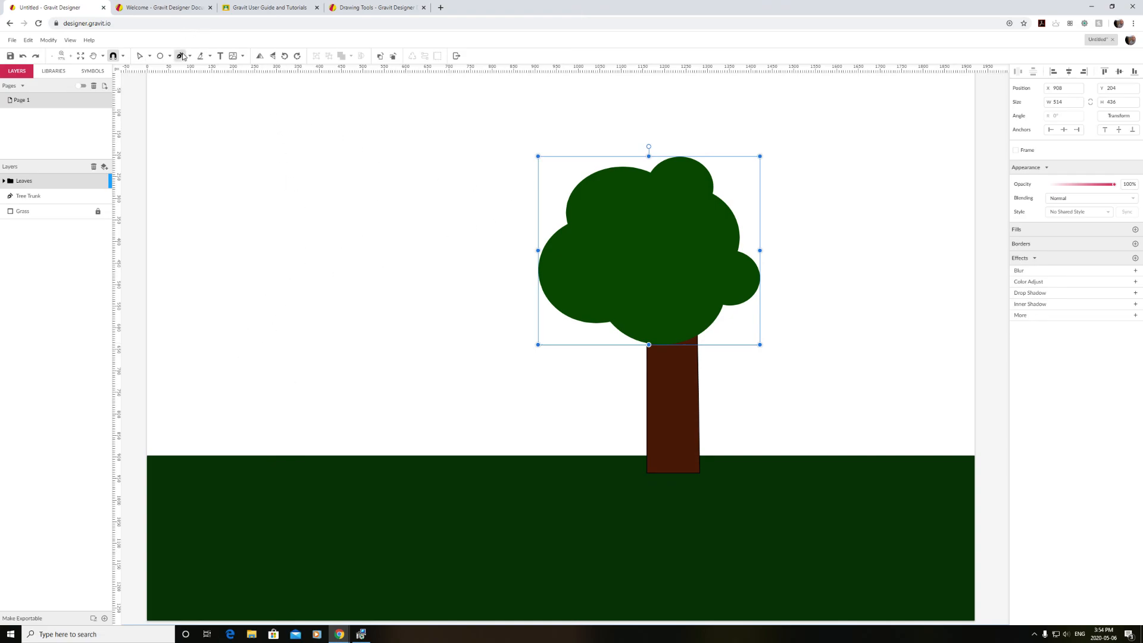
pyautogui.click(235, 294)
pyautogui.click(272, 140)
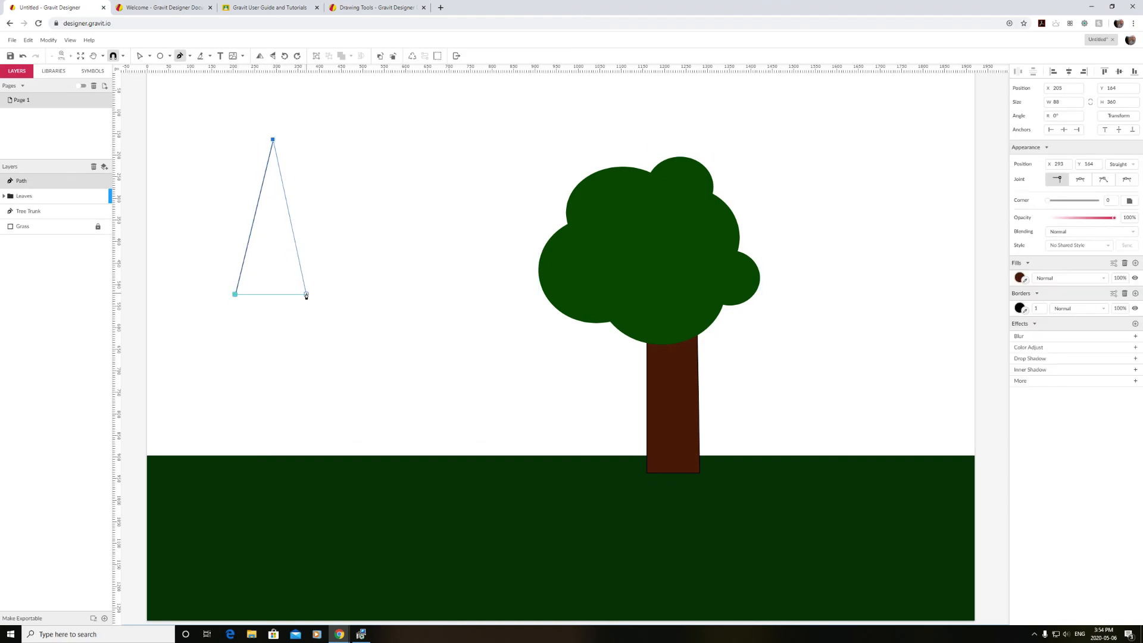
pyautogui.click(306, 294)
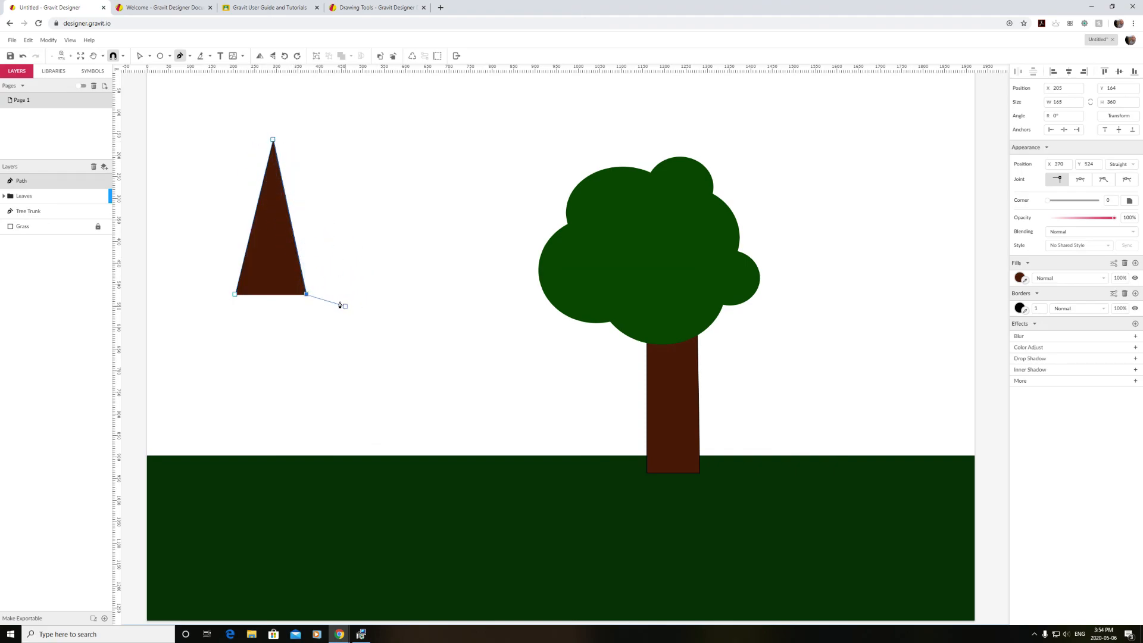
pyautogui.click(360, 236)
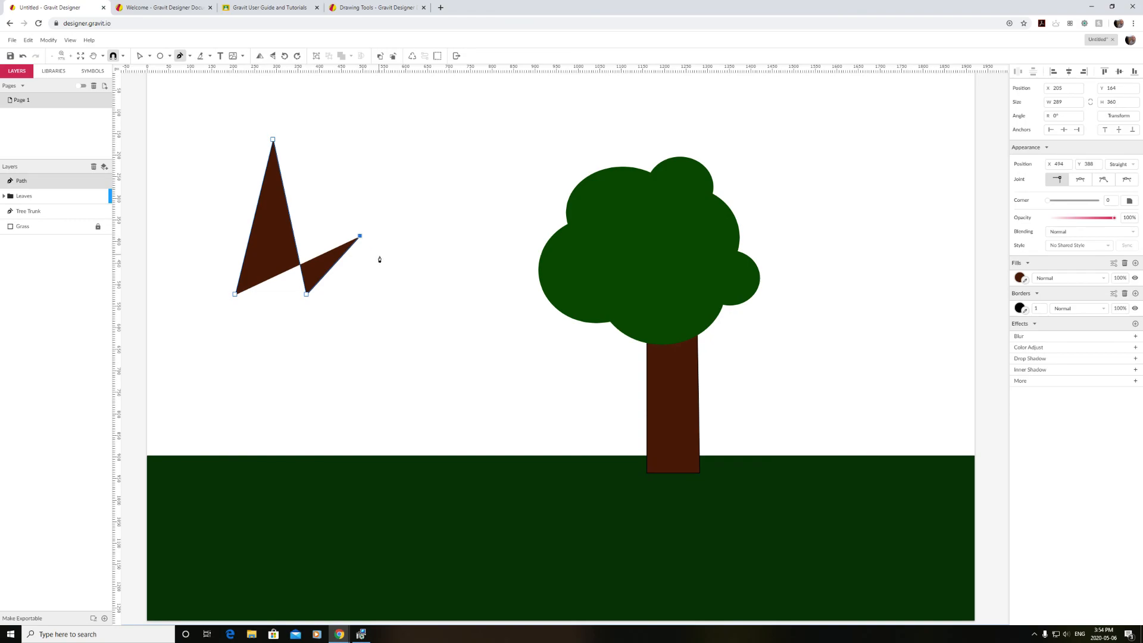
pyautogui.click(347, 306)
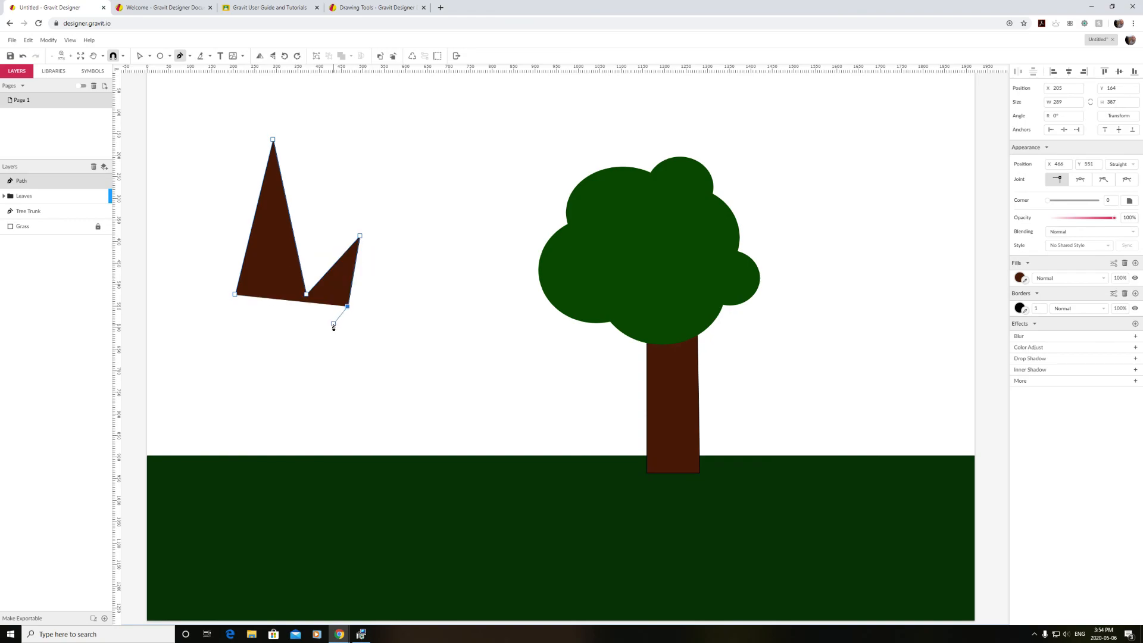
pyautogui.click(306, 344)
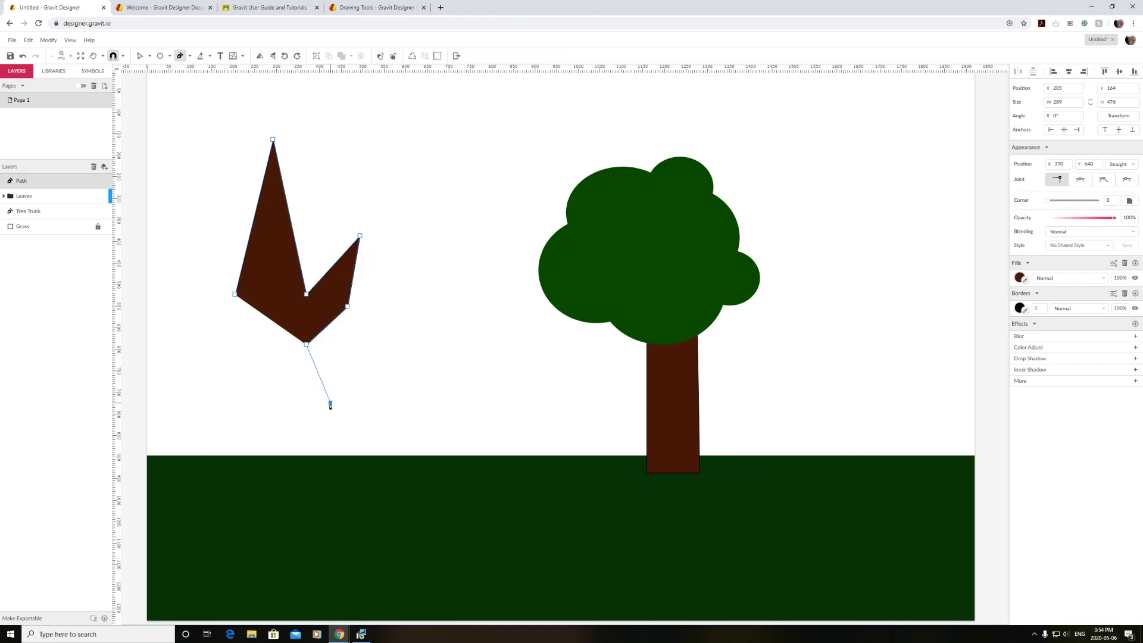
pyautogui.click(330, 402)
pyautogui.click(281, 354)
pyautogui.click(266, 425)
pyautogui.click(259, 350)
pyautogui.click(176, 374)
pyautogui.click(235, 294)
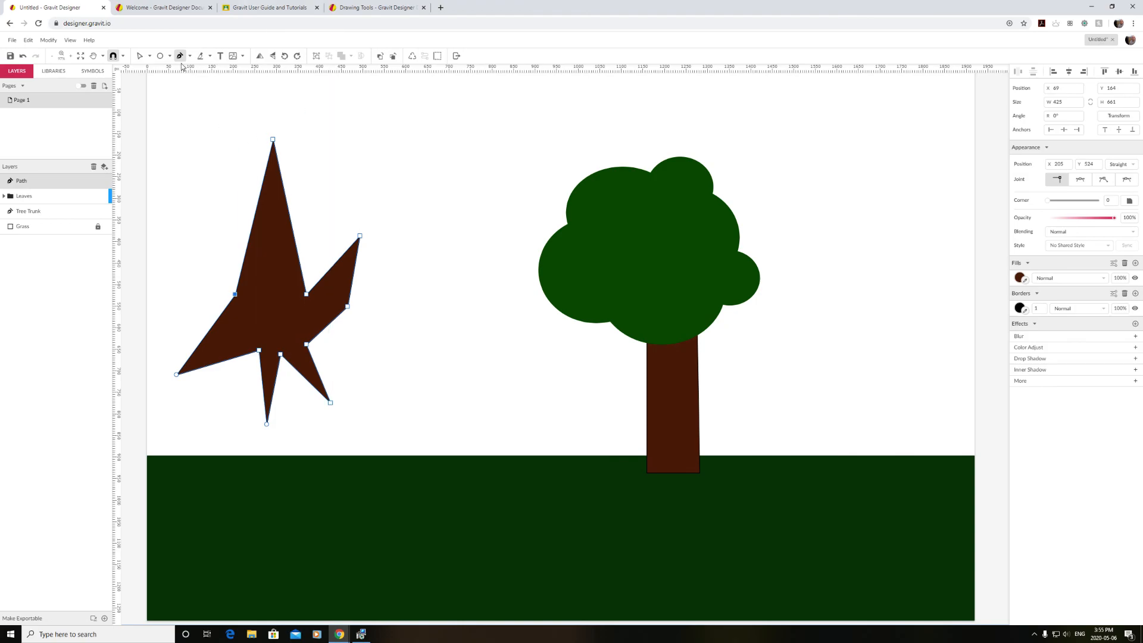
# Make the brown path's top anchor a mirrored joint and lower it to about X 293, Y 302, shortening its handles.
pyautogui.click(140, 56)
pyautogui.click(273, 140)
pyautogui.click(1080, 180)
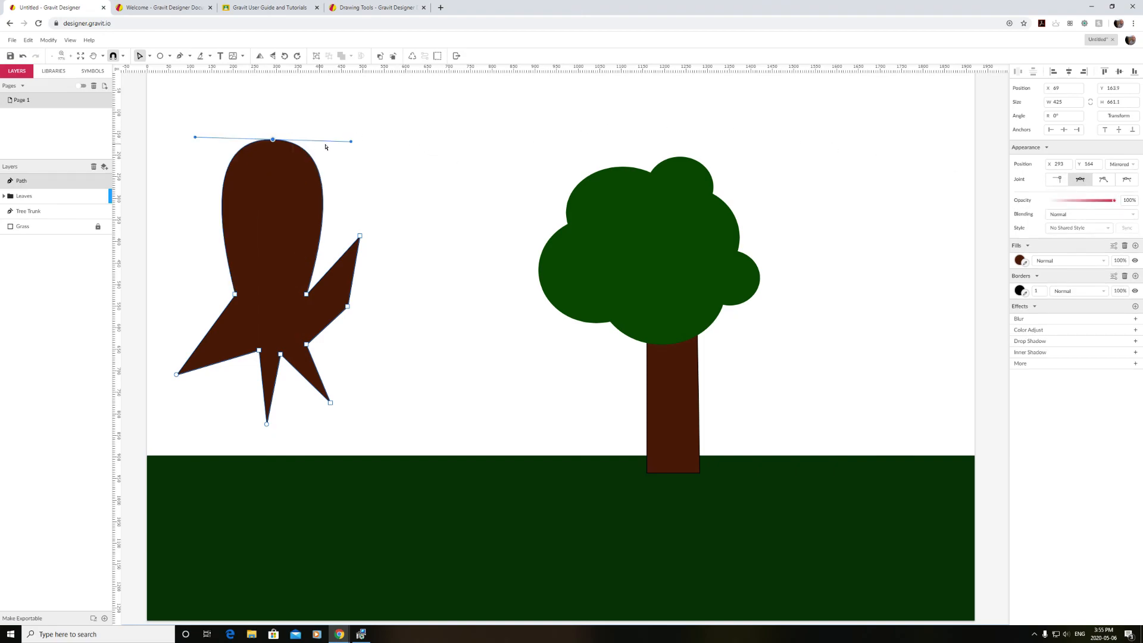
pyautogui.moveTo(352, 142); pyautogui.dragTo(273, 210)
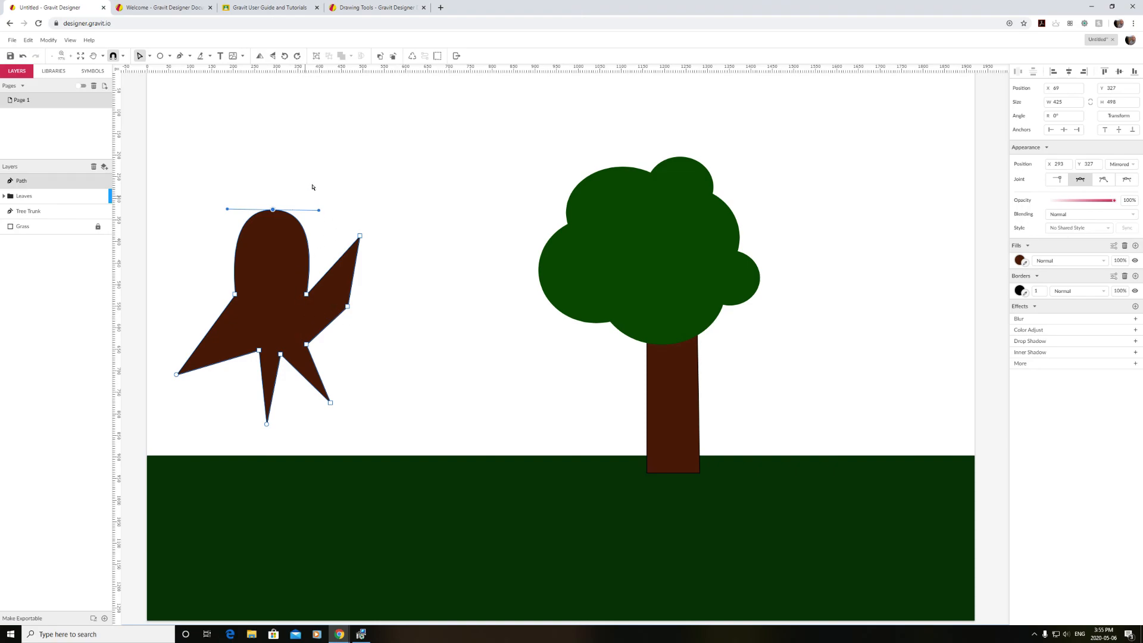
pyautogui.moveTo(273, 208); pyautogui.dragTo(273, 198)
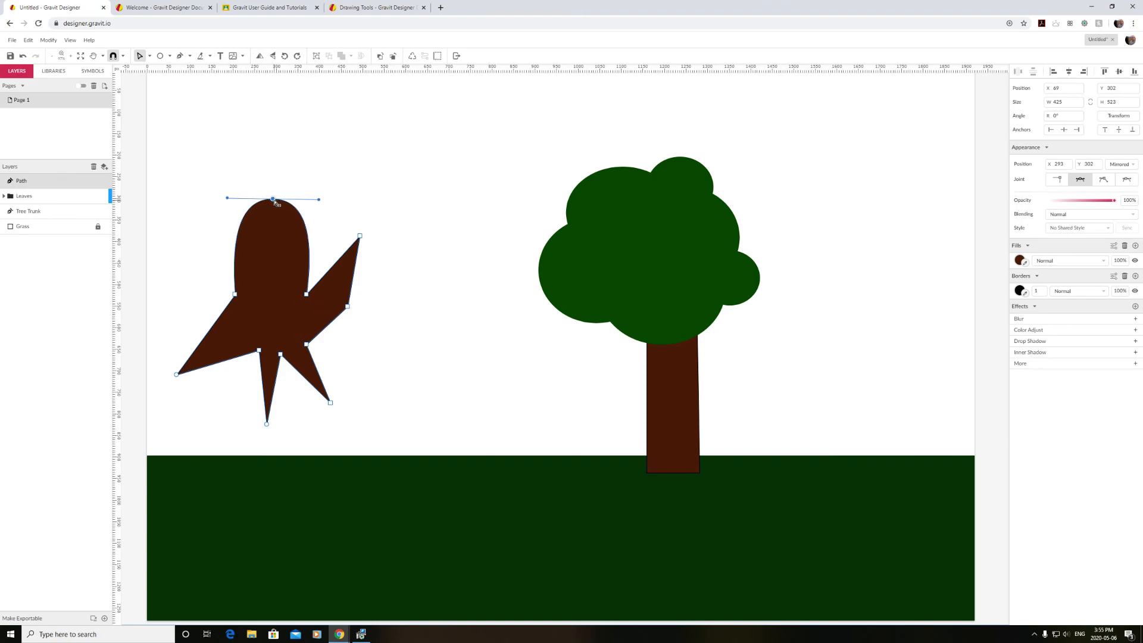
# Change the top anchor to a disconnected joint and pull both handles upward separately to form two lobes.
pyautogui.click(1105, 180)
pyautogui.moveTo(319, 201); pyautogui.dragTo(363, 137)
pyautogui.moveTo(228, 200); pyautogui.dragTo(251, 114)
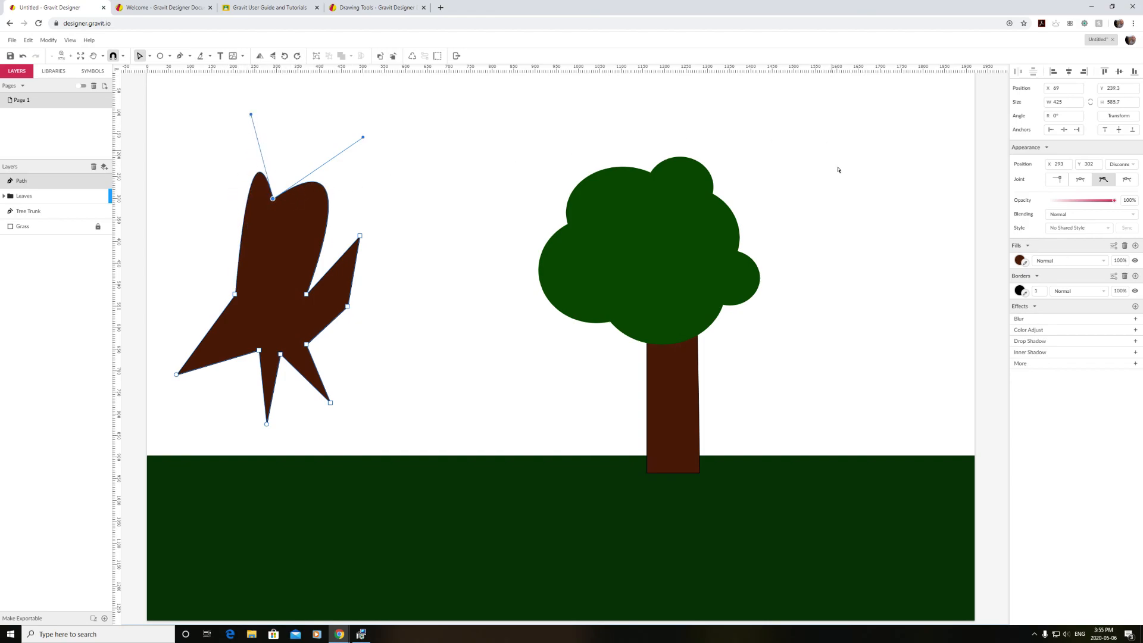
# Change the top anchor to an asymmetric joint and adjust its handles to different lengths along a gently tilted line.
pyautogui.click(1128, 181)
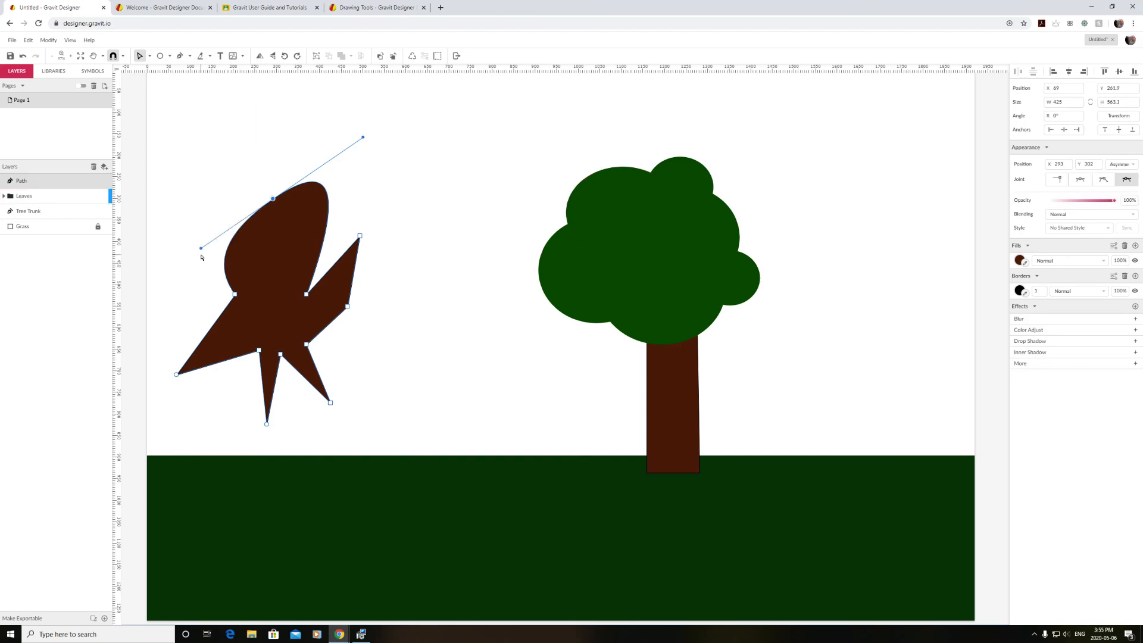
pyautogui.moveTo(199, 250); pyautogui.dragTo(202, 247)
pyautogui.moveTo(227, 233); pyautogui.dragTo(194, 220)
pyautogui.moveTo(377, 173); pyautogui.dragTo(301, 194)
pyautogui.click(272, 199)
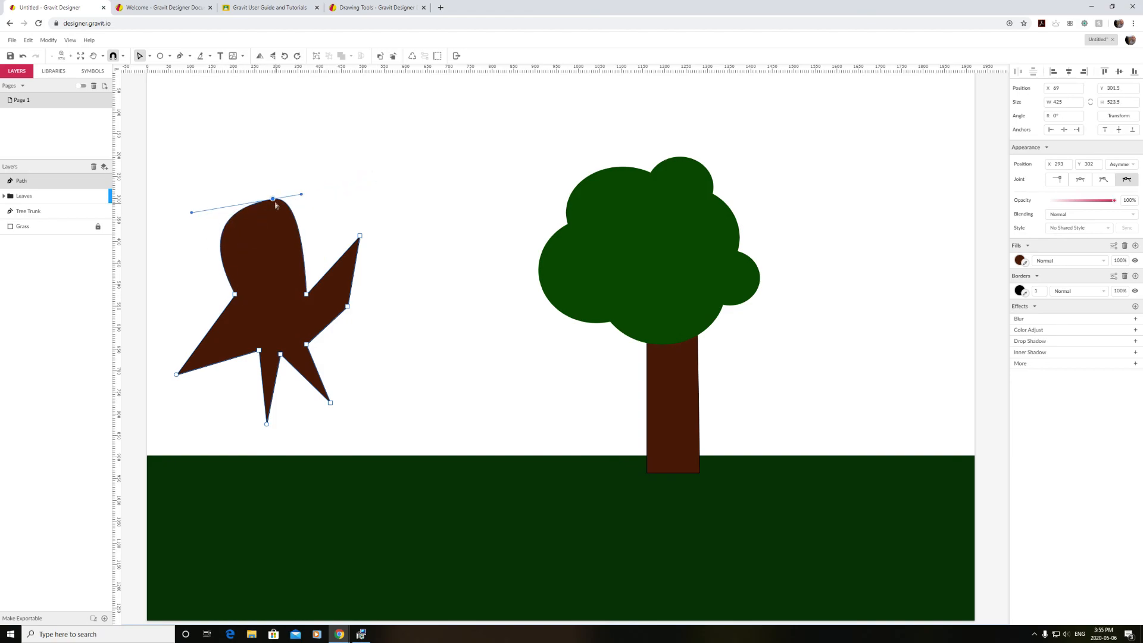
# Undo the top anchor's asymmetric joint and its handle adjustments.
pyautogui.hotkey('ctrl', 'z')
pyautogui.hotkey('ctrl', 'z')
pyautogui.hotkey('ctrl', 'z')
pyautogui.hotkey('ctrl', 'z')
pyautogui.hotkey('ctrl', 'z')
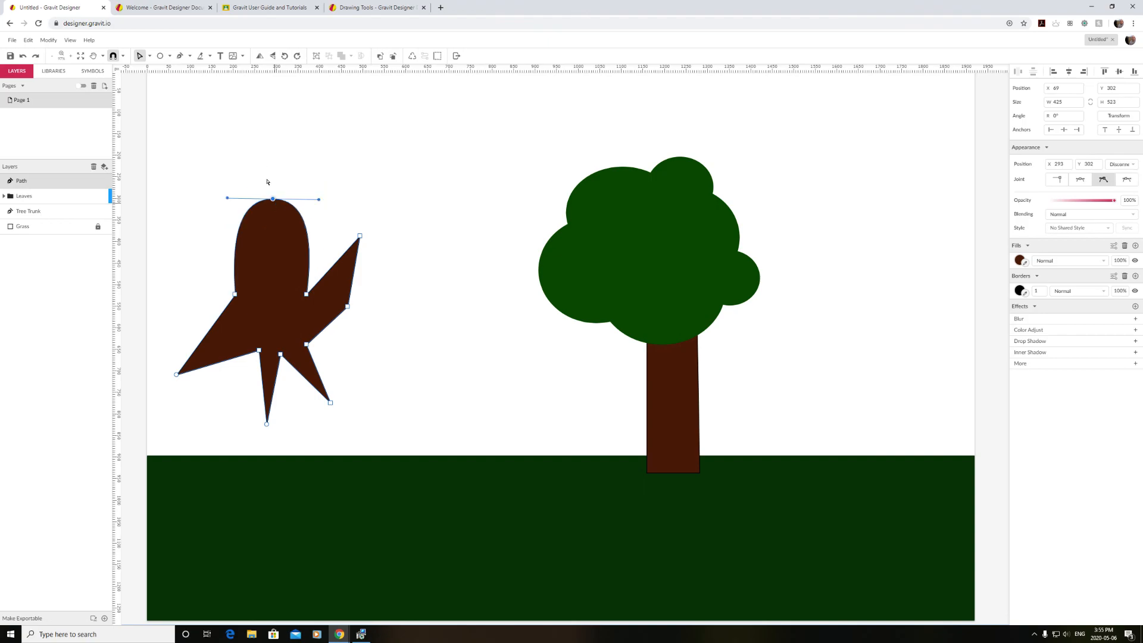
# Switch to the Pointer tool and delete the brown path beside the tree.
pyautogui.click(150, 56)
pyautogui.click(165, 70)
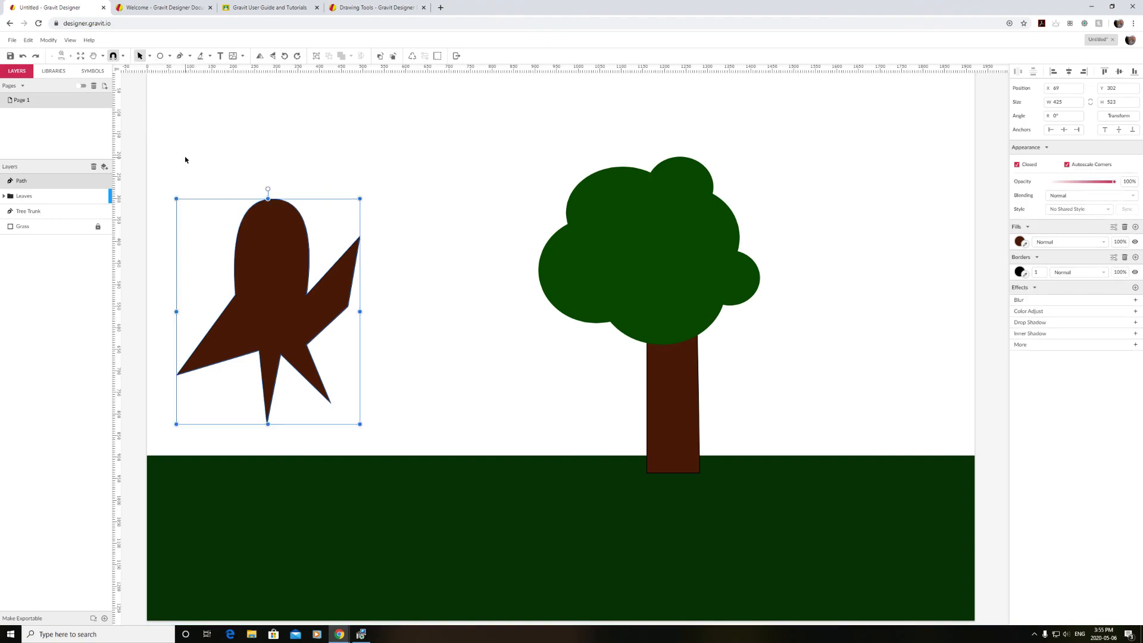
pyautogui.click(164, 172)
pyautogui.click(257, 218)
pyautogui.press('Delete')
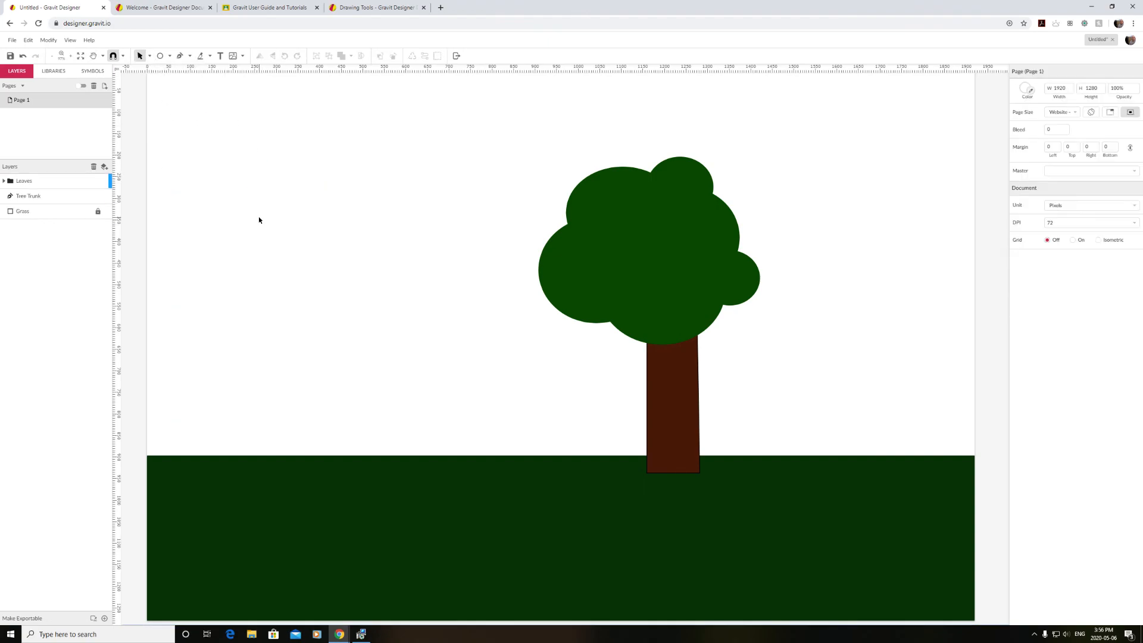
# Draw a closed, curved brown blob with the Pen tool, about 435 by 394 px, in the empty area beside the tree.
pyautogui.click(178, 56)
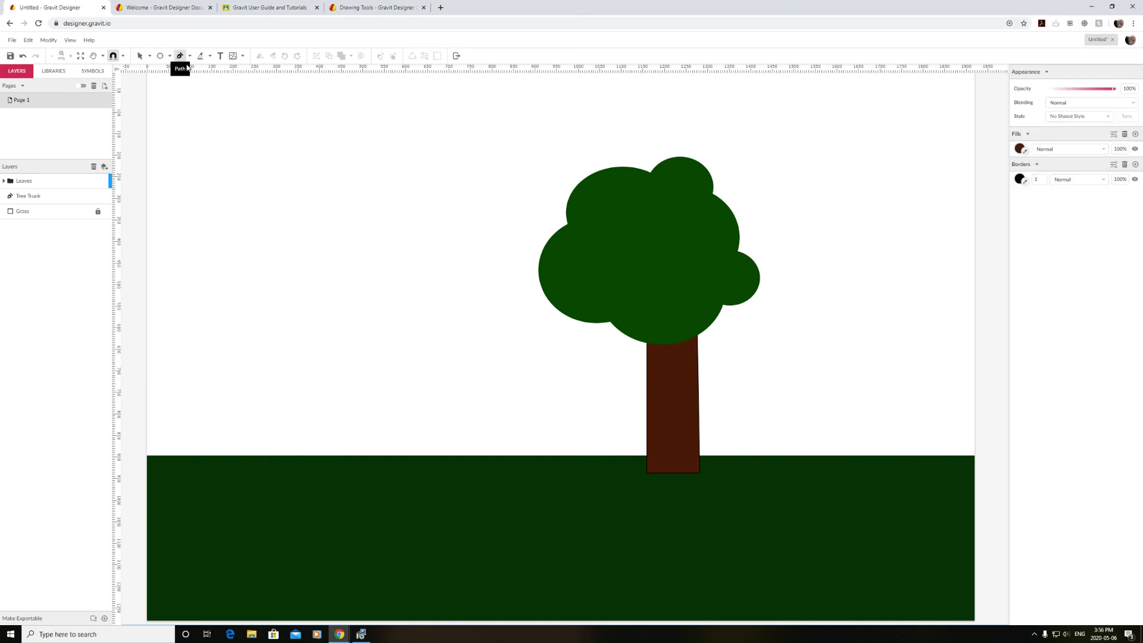
pyautogui.click(196, 116)
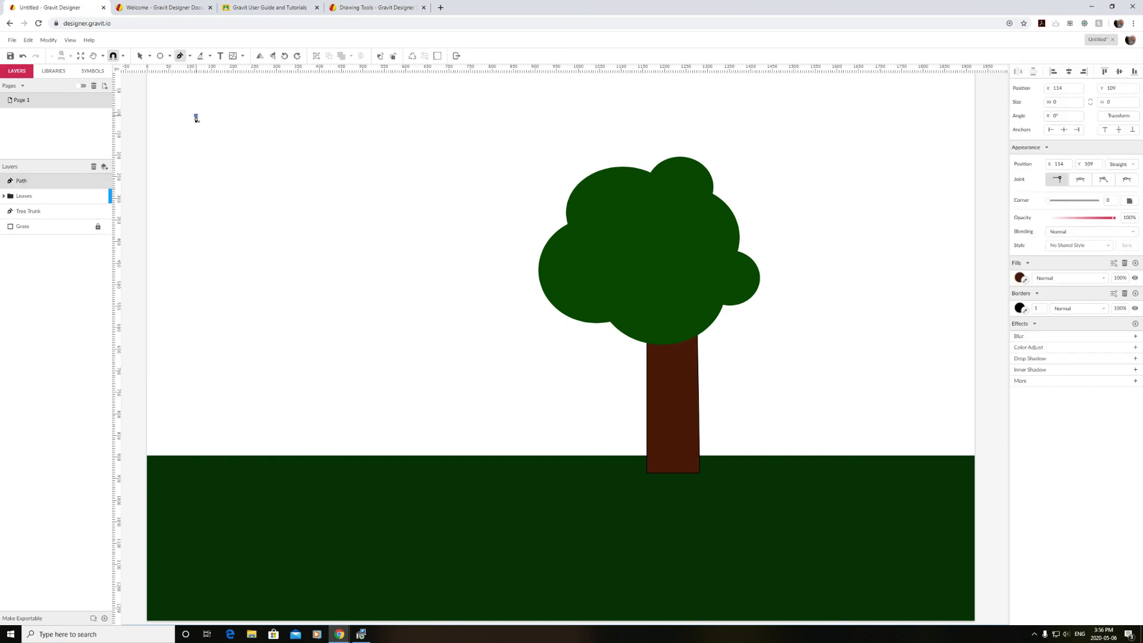
pyautogui.moveTo(220, 116); pyautogui.dragTo(227, 107)
pyautogui.moveTo(344, 169); pyautogui.dragTo(352, 239)
pyautogui.moveTo(302, 279); pyautogui.dragTo(250, 278)
pyautogui.moveTo(191, 248); pyautogui.dragTo(165, 205)
pyautogui.moveTo(168, 160); pyautogui.dragTo(227, 107)
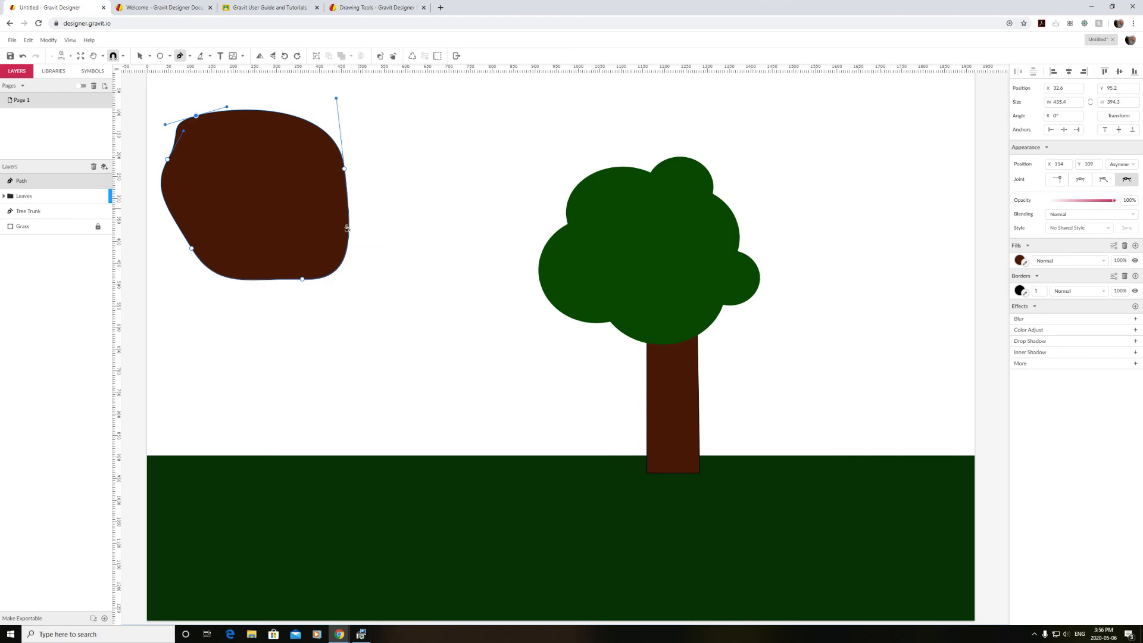
# Undo the whole curved brown path.
pyautogui.hotkey('ctrl', 'z')
pyautogui.hotkey('ctrl', 'z')
pyautogui.hotkey('ctrl', 'z')
pyautogui.hotkey('ctrl', 'z')
pyautogui.hotkey('ctrl', 'z')
pyautogui.hotkey('ctrl', 'z')
pyautogui.hotkey('ctrl', 'z')
pyautogui.hotkey('ctrl', 'z')
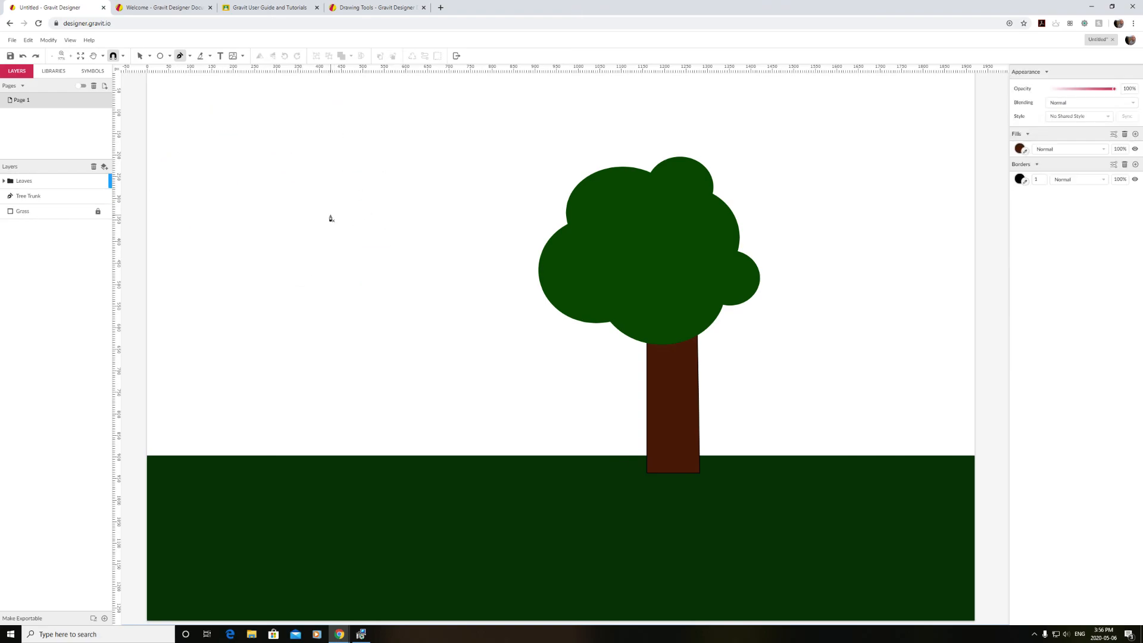
# Draw a closed four-cornered brown path with straight sides, about 368 by 395 px, in the empty area beside the tree.
pyautogui.click(190, 129)
pyautogui.click(349, 144)
pyautogui.click(348, 295)
pyautogui.click(190, 300)
pyautogui.click(190, 130)
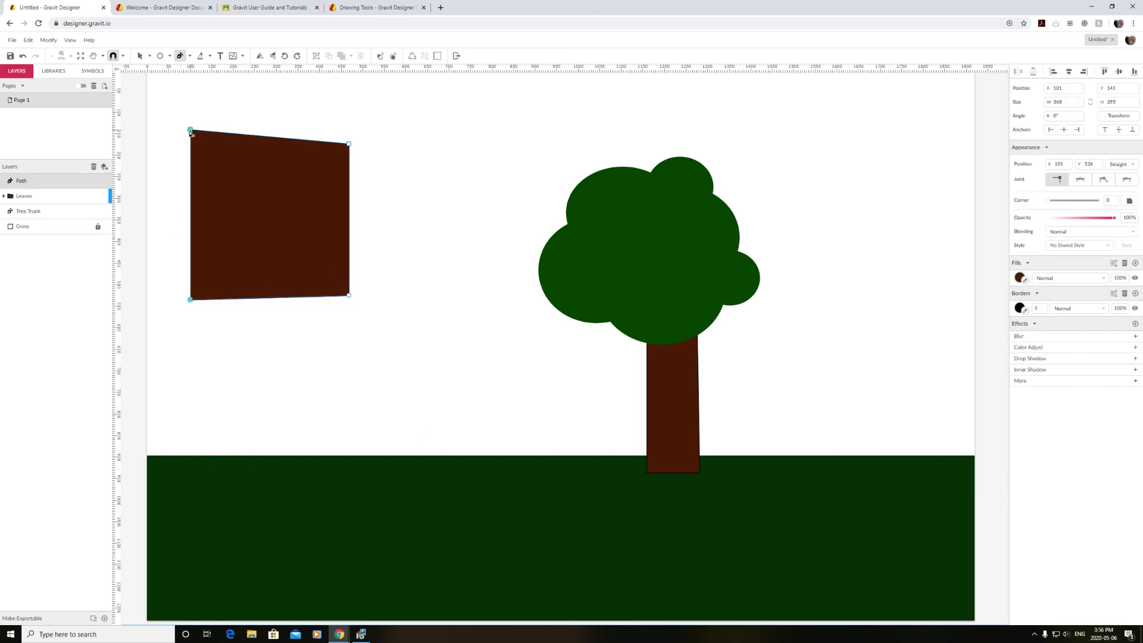
# Convert all four corner anchors of the brown path to mirrored joints with the Subselect tool, rounding it into a circle-like shape.
pyautogui.click(150, 56)
pyautogui.click(158, 81)
pyautogui.click(191, 130)
pyautogui.click(1084, 184)
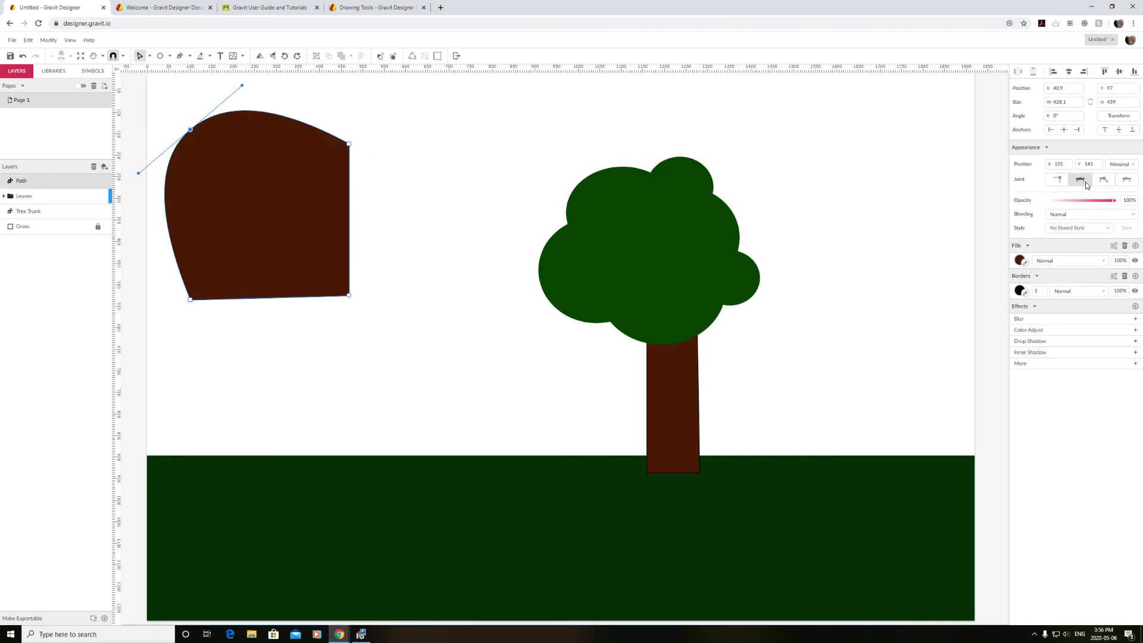
pyautogui.click(349, 144)
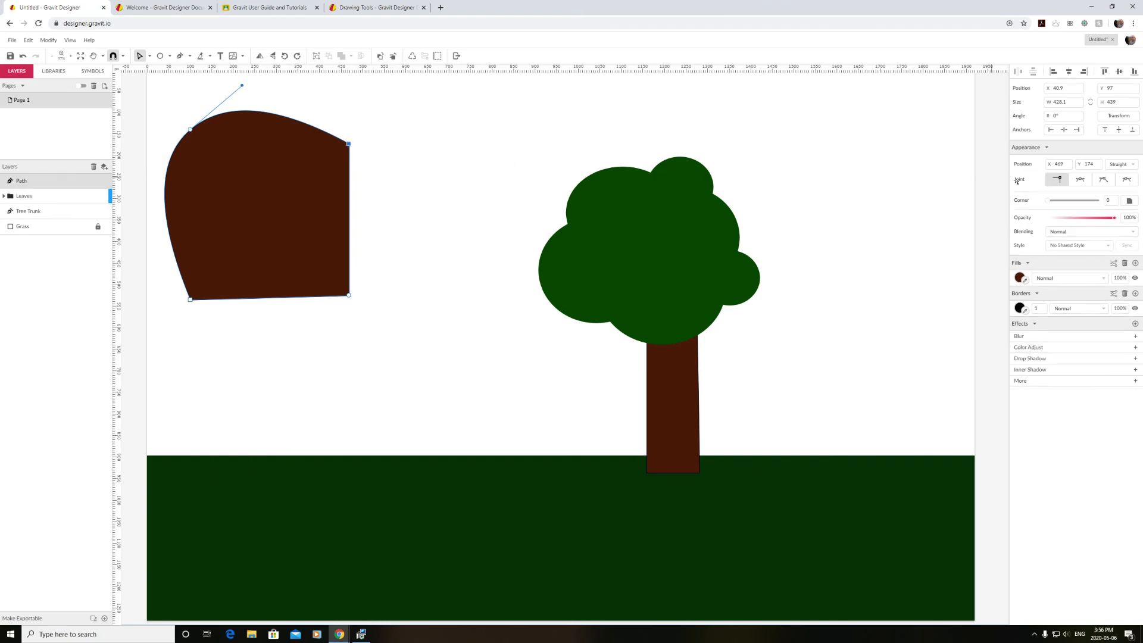
pyautogui.click(1081, 180)
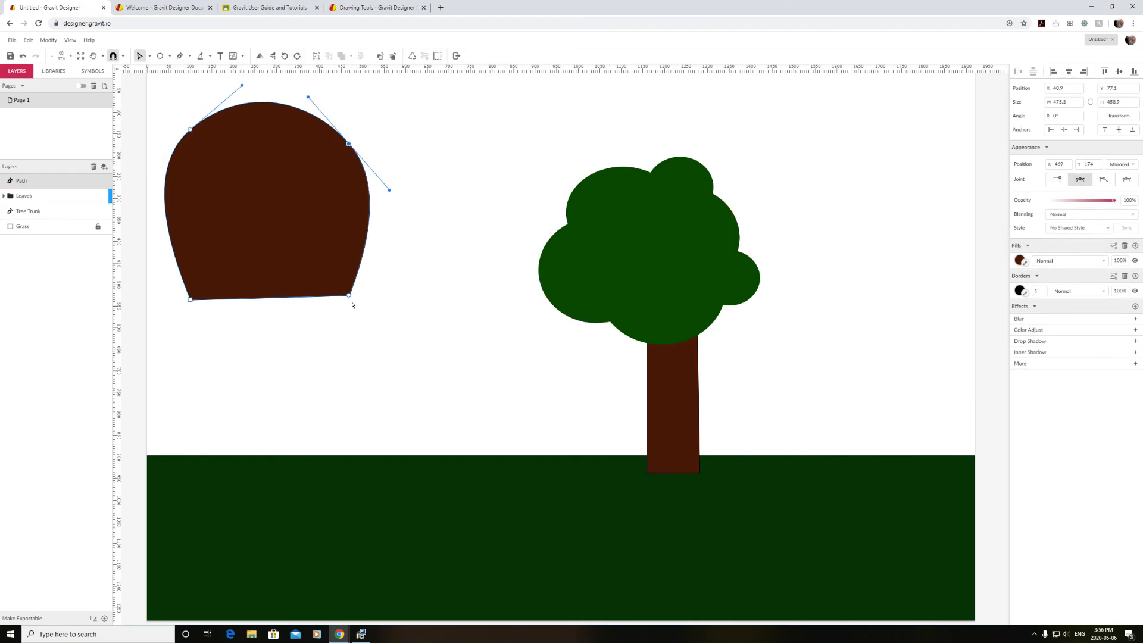
pyautogui.click(350, 296)
pyautogui.click(1080, 179)
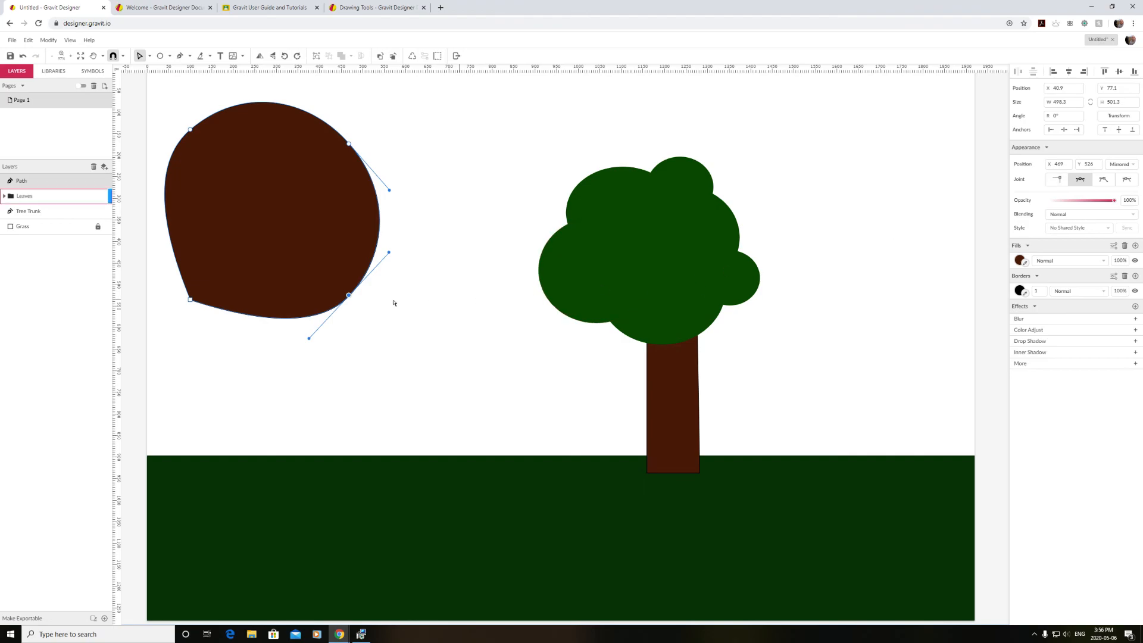
pyautogui.click(186, 302)
pyautogui.click(190, 300)
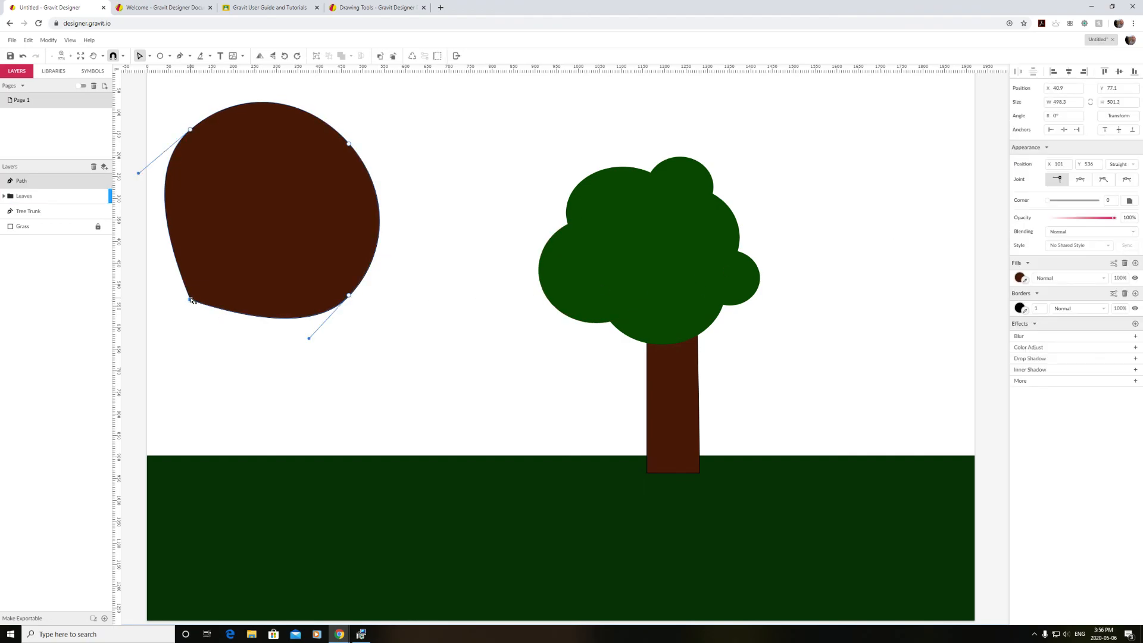
pyautogui.click(1081, 179)
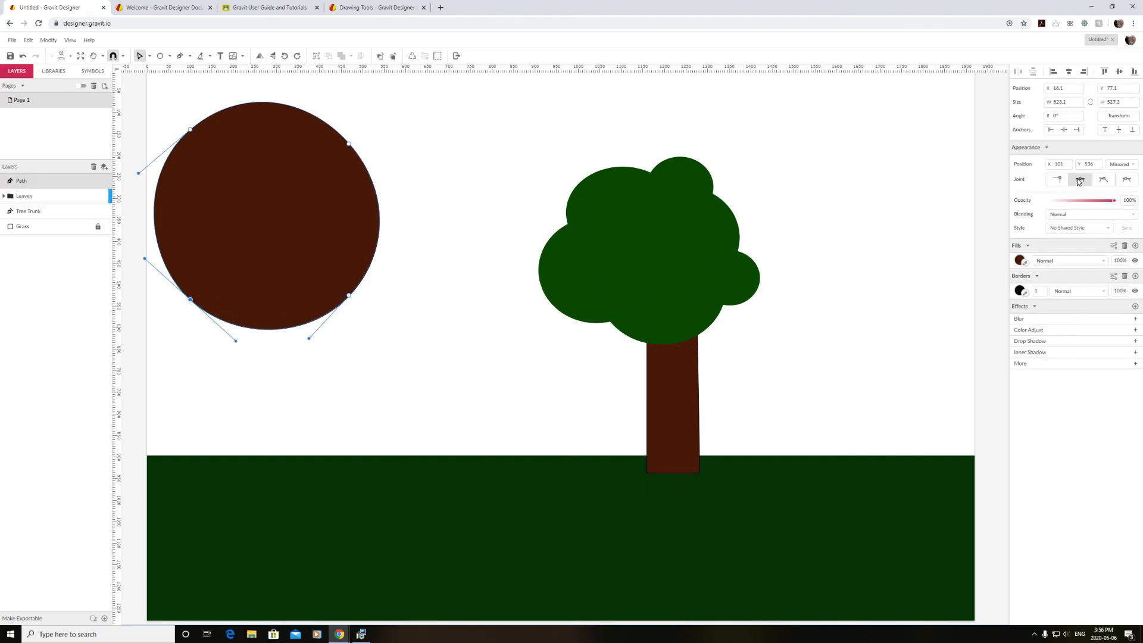
# Move the lower-right anchor inward to about X 231, Y 194, and delete it along with the rest of the brown path.
pyautogui.click(350, 297)
pyautogui.moveTo(390, 255); pyautogui.dragTo(248, 154)
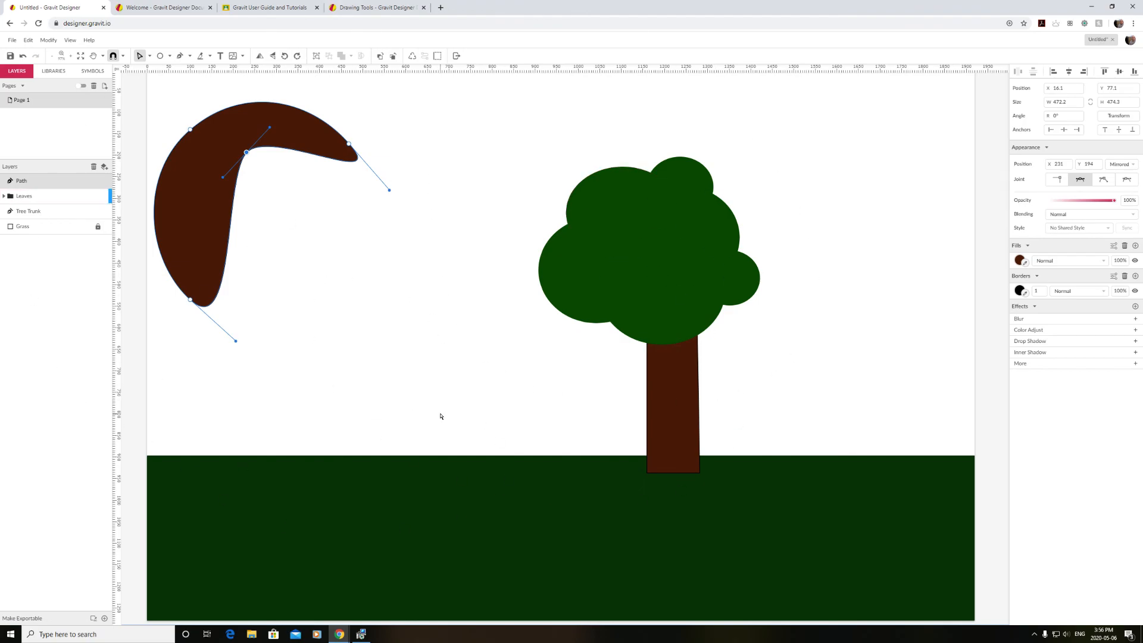
pyautogui.press('Delete')
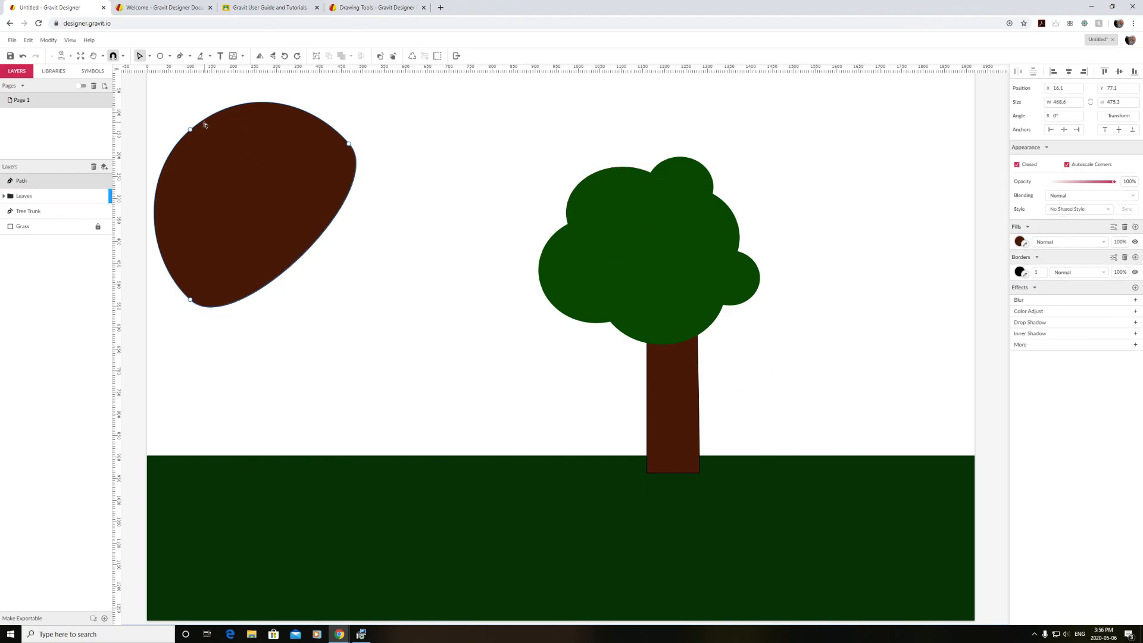
pyautogui.press('Delete')
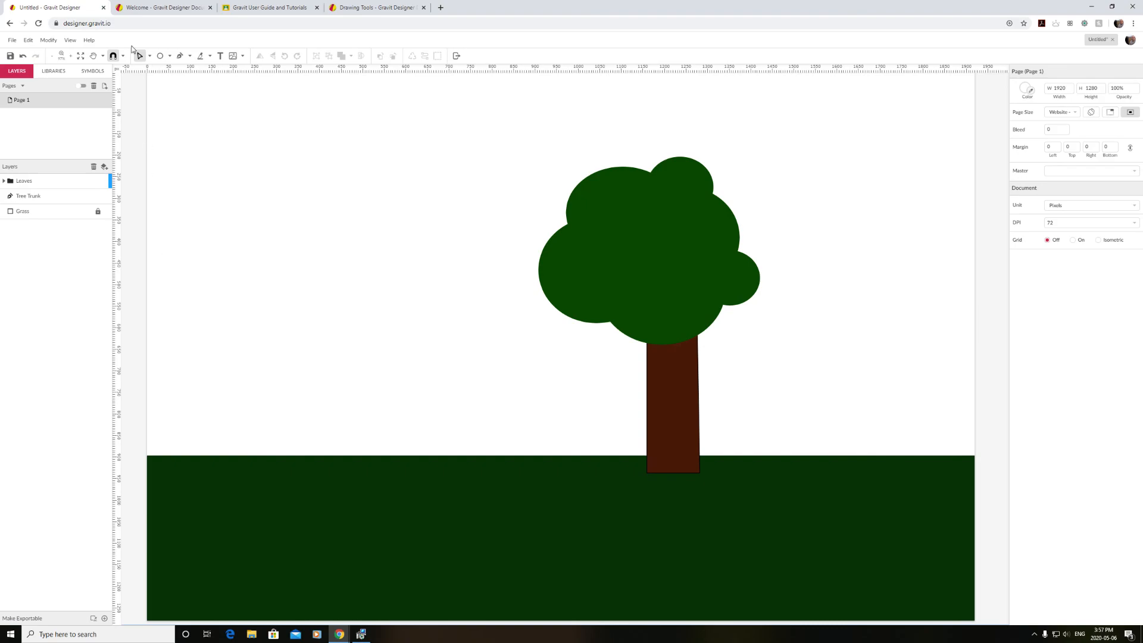
# Save the design to My Cloud under the name Untitled.
pyautogui.click(12, 40)
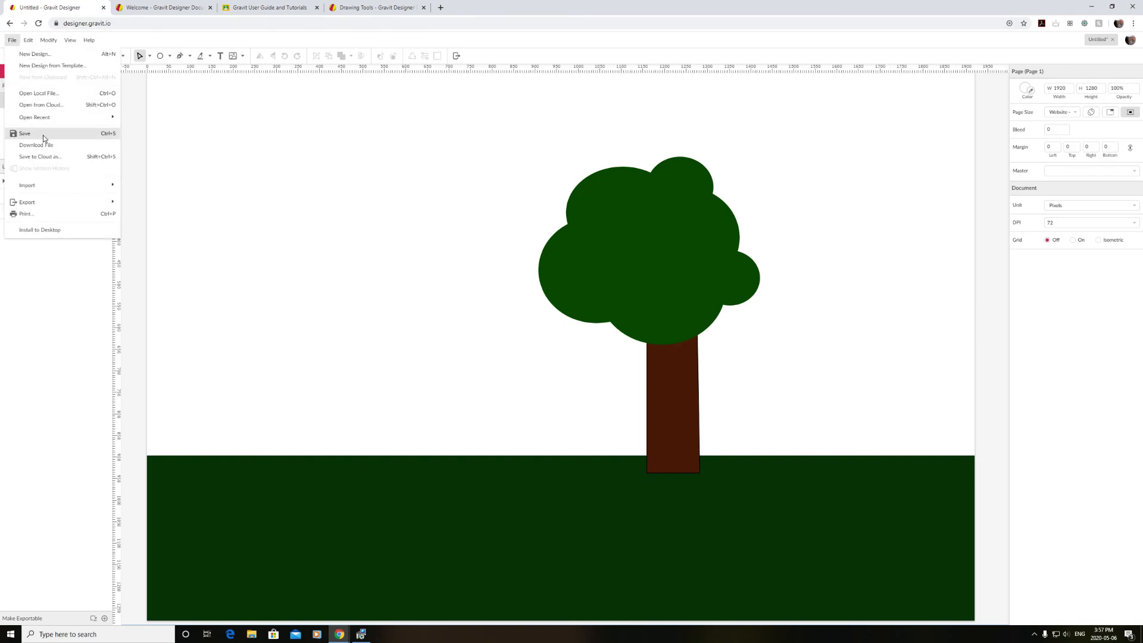
pyautogui.click(23, 135)
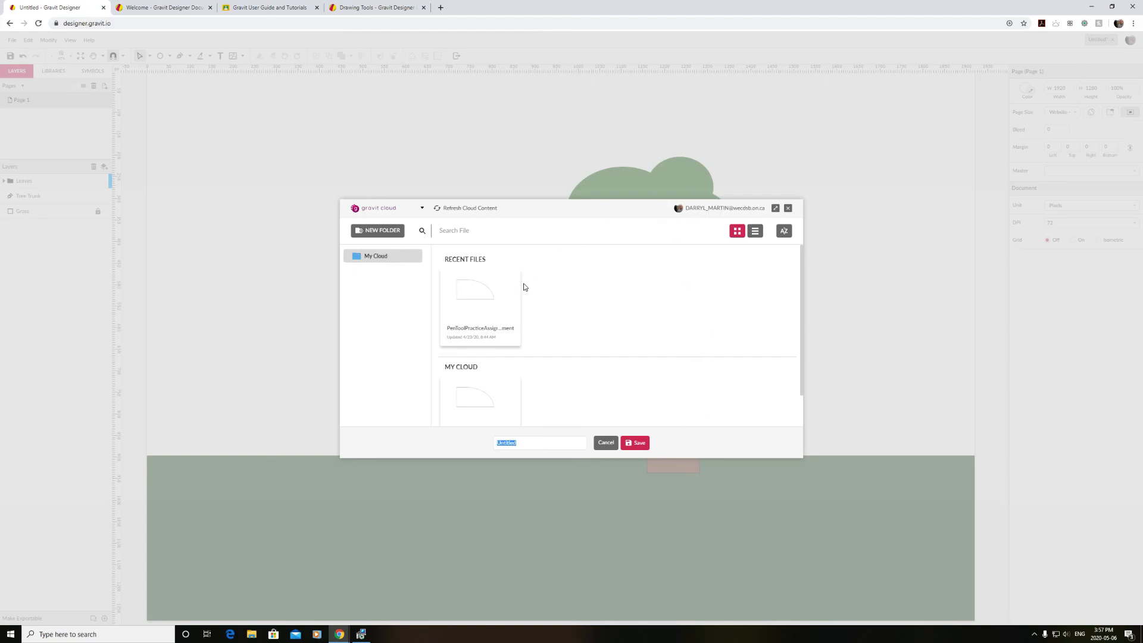
pyautogui.click(637, 443)
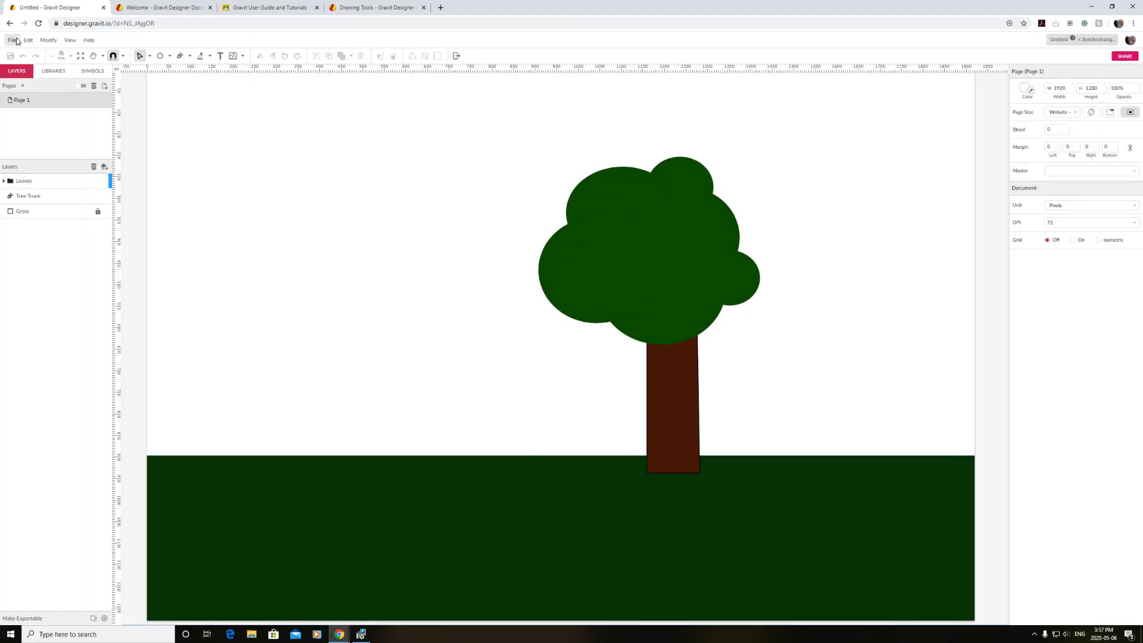
# Look through the designs stored in the cloud and close the file browser without opening any.
pyautogui.click(16, 40)
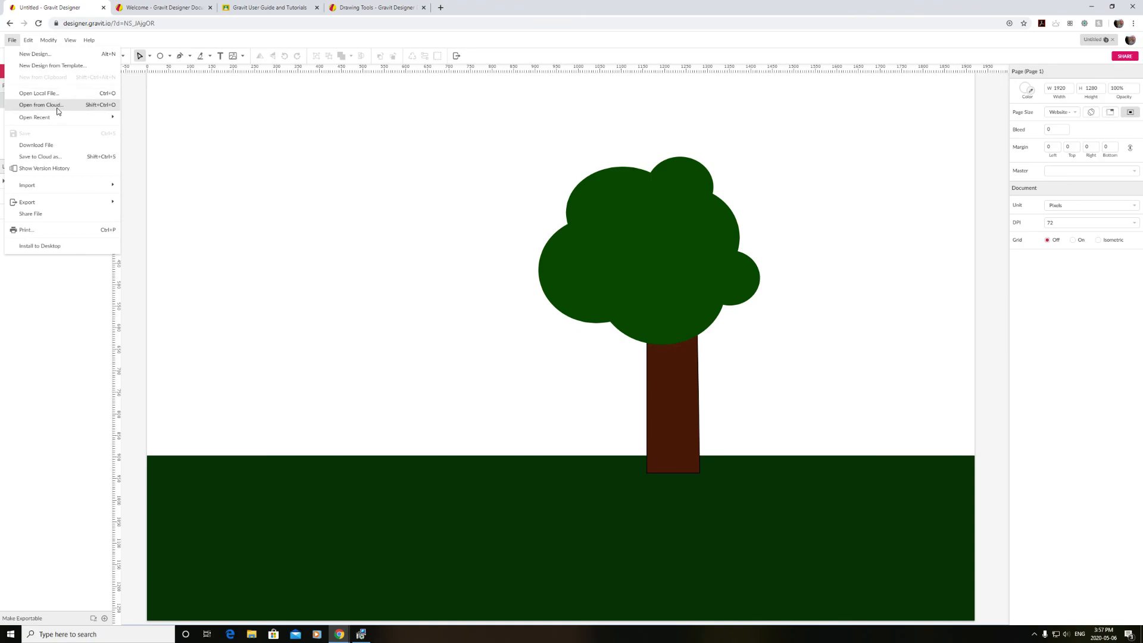
pyautogui.click(58, 111)
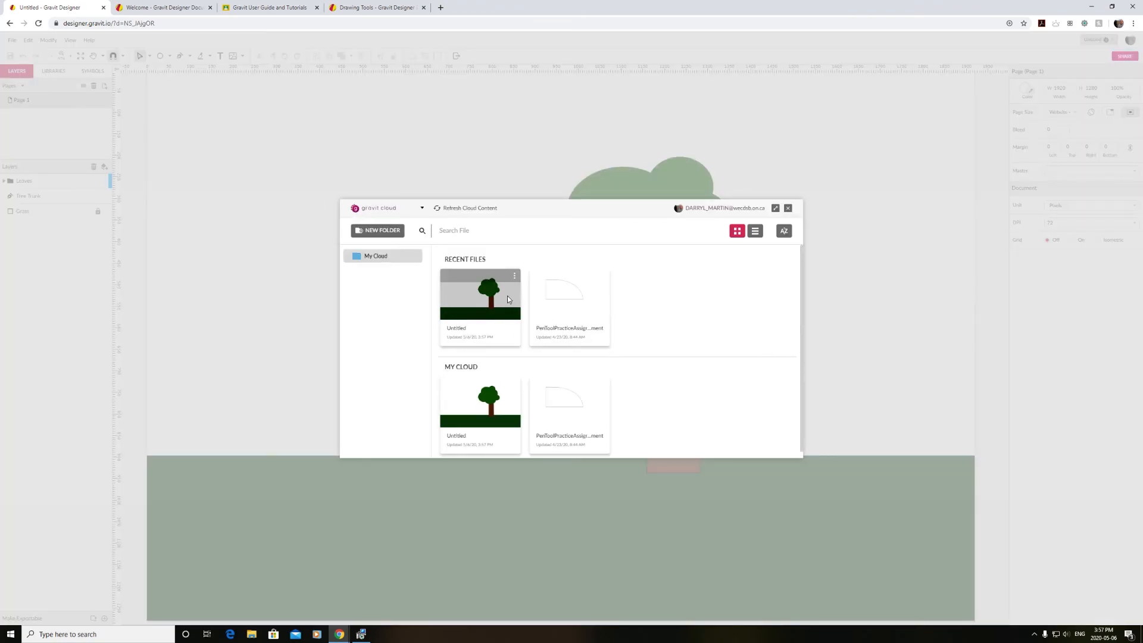
pyautogui.click(788, 208)
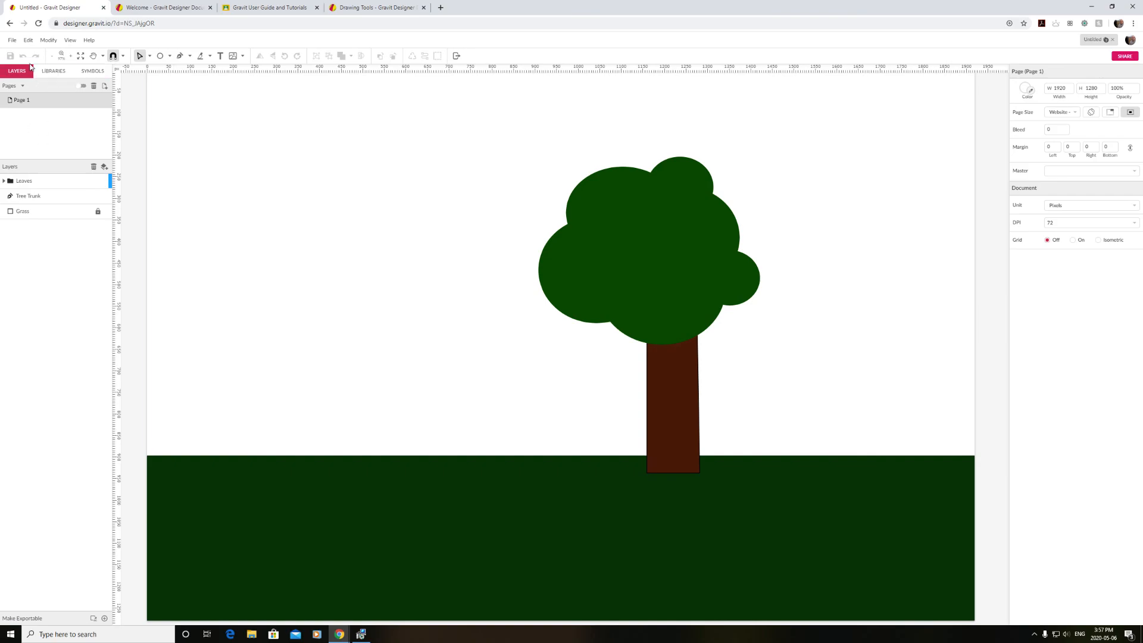
# Review the export and import options, open the Place Image file picker and close it without choosing a file.
pyautogui.click(12, 42)
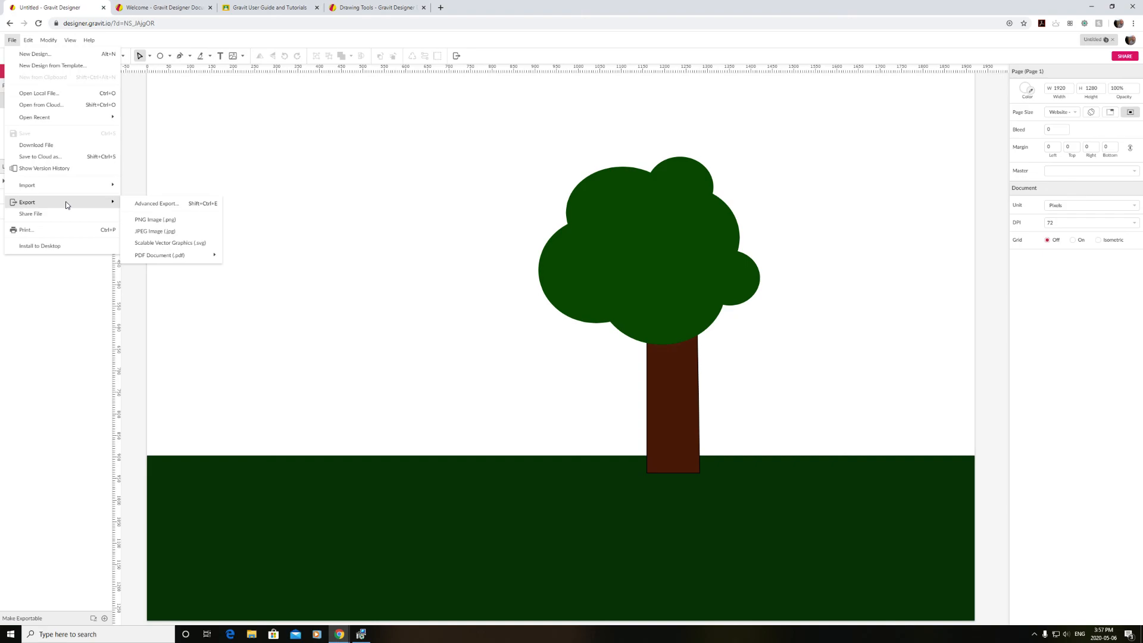
pyautogui.moveTo(35, 202)
pyautogui.moveTo(93, 194)
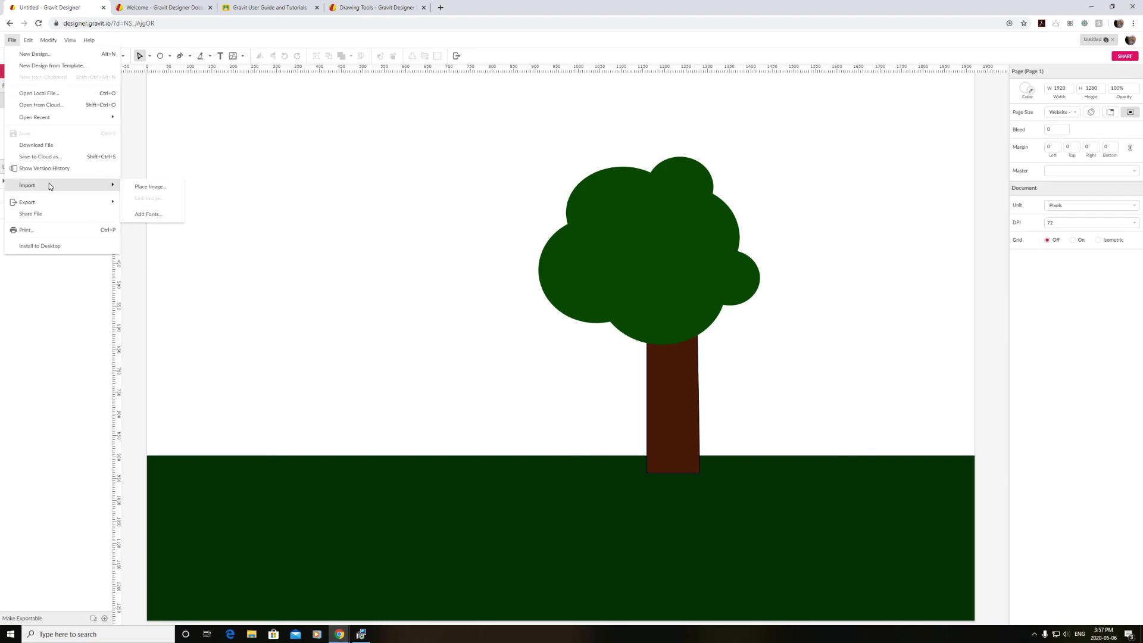
pyautogui.click(151, 187)
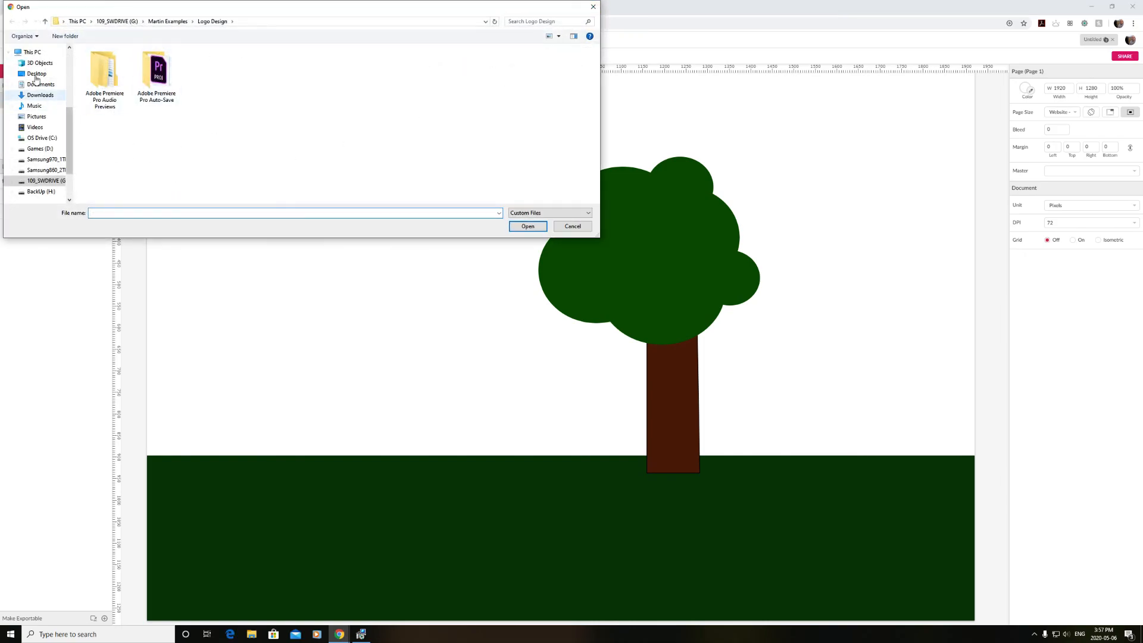
pyautogui.click(593, 8)
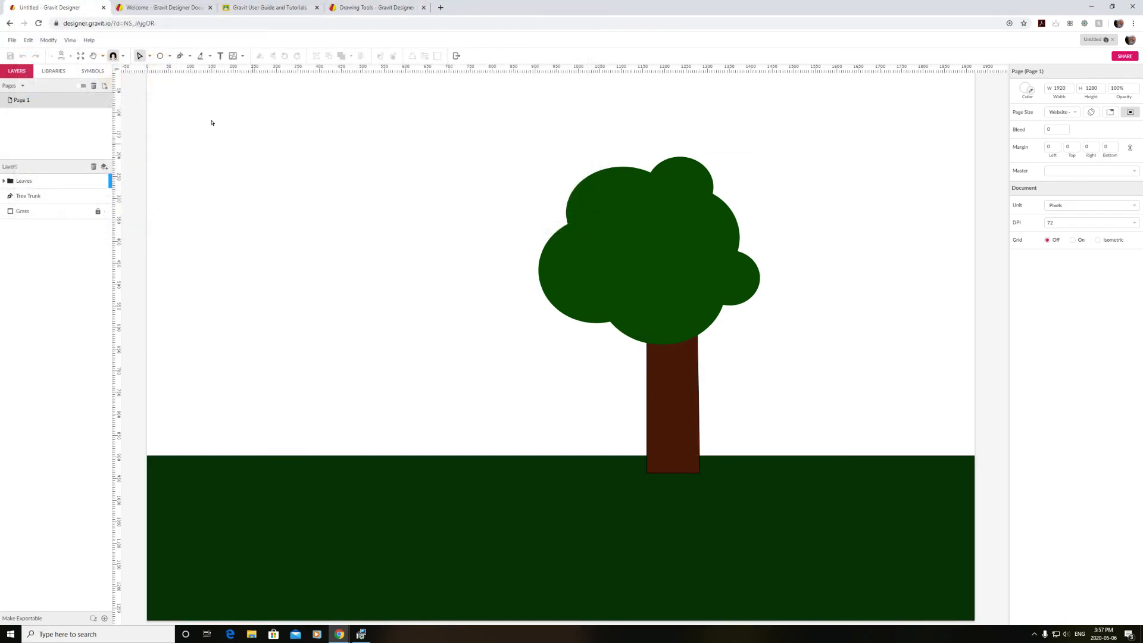
# Open the Save As dialog for downloading the design as a GVDESIGN file and cancel it.
pyautogui.click(13, 40)
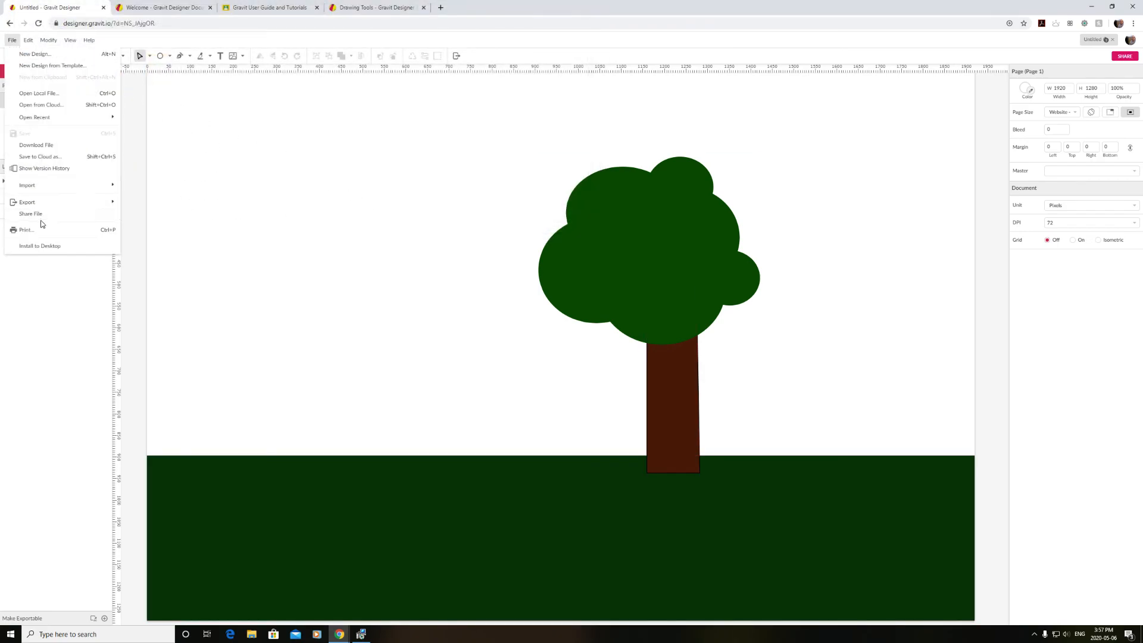
pyautogui.click(59, 146)
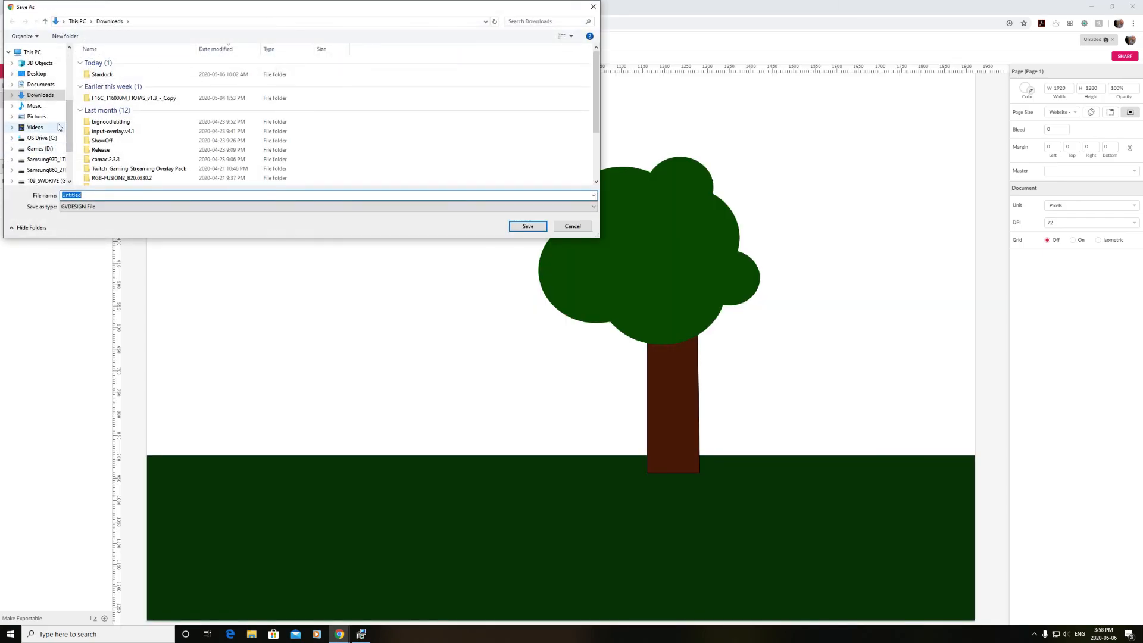
pyautogui.scroll(-1, 149, 131)
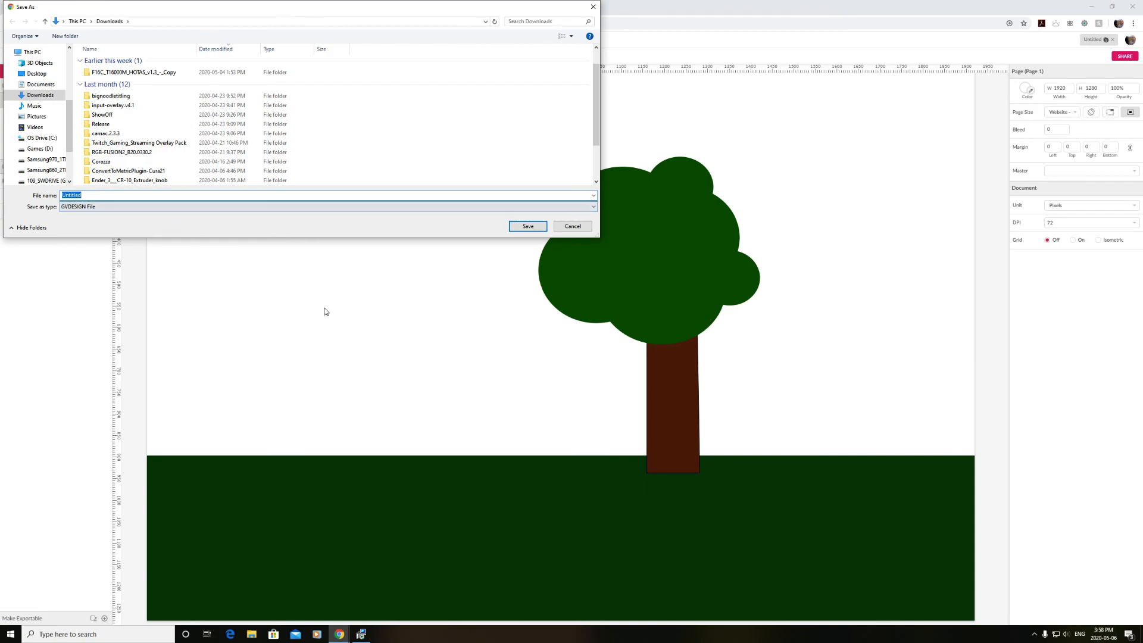
pyautogui.click(52, 283)
pyautogui.click(568, 229)
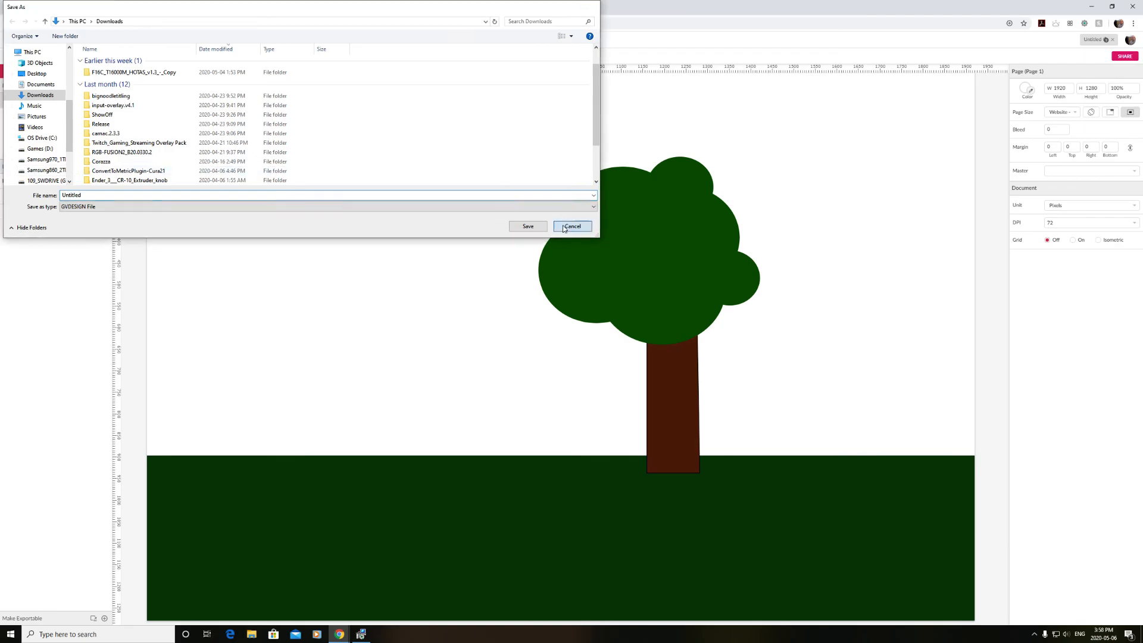